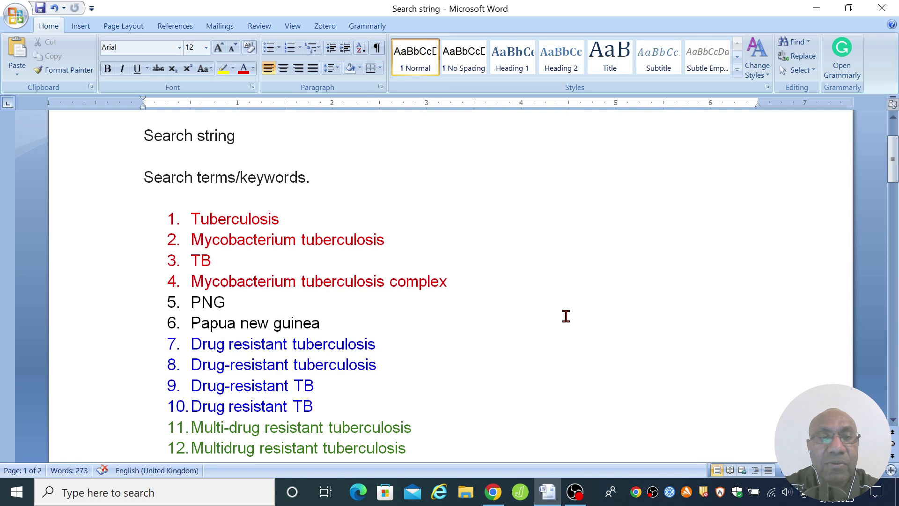
# Step: Review the full list of numbered search keywords, from tuberculosis terms through the extensively drug-resistant variants
pyautogui.scroll(-1, 565, 316)
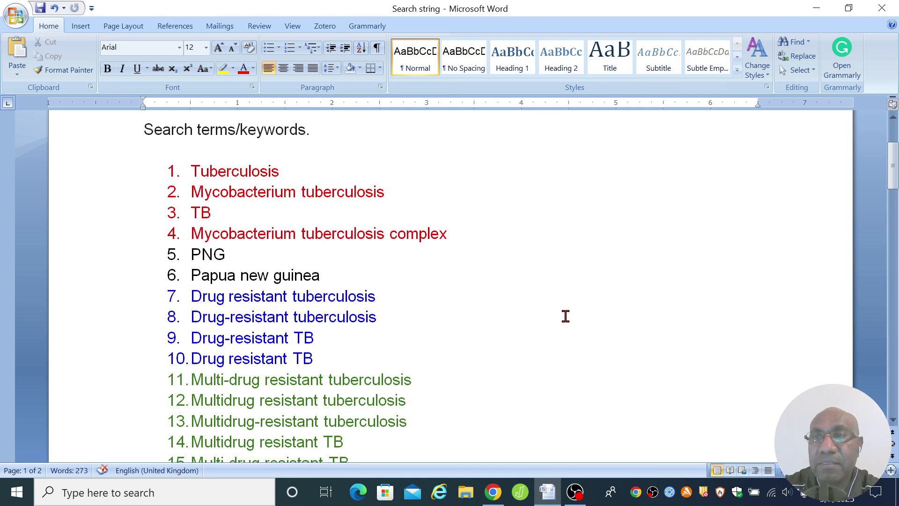
pyautogui.scroll(1, 566, 316)
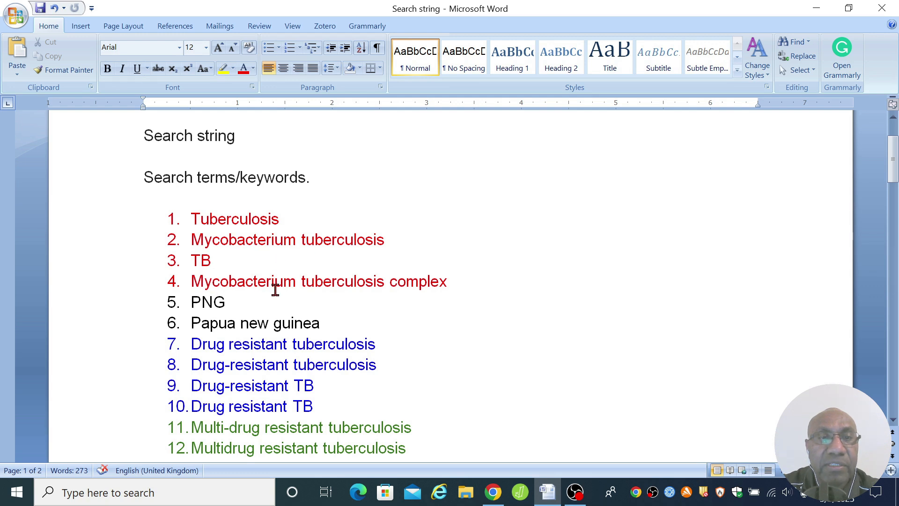
pyautogui.scroll(-1, 314, 297)
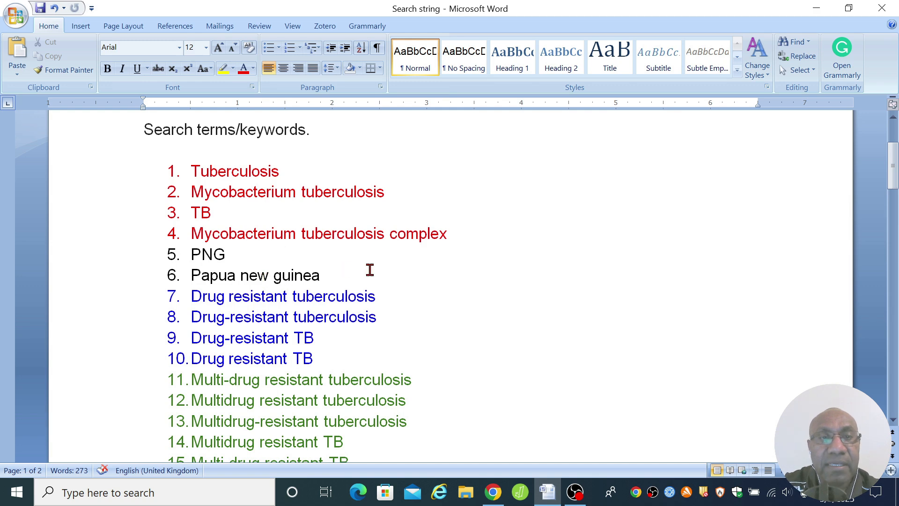
pyautogui.scroll(-3, 373, 269)
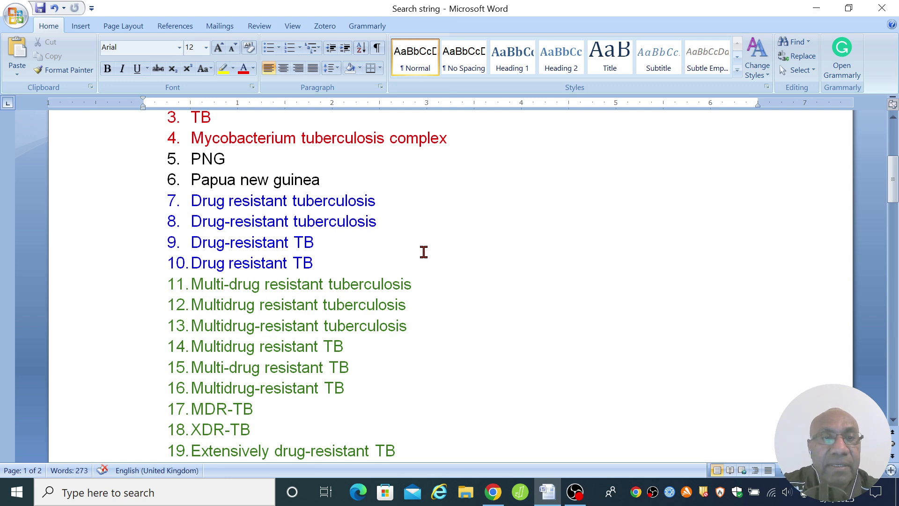
pyautogui.scroll(-2, 433, 251)
pyautogui.scroll(-2, 224, 206)
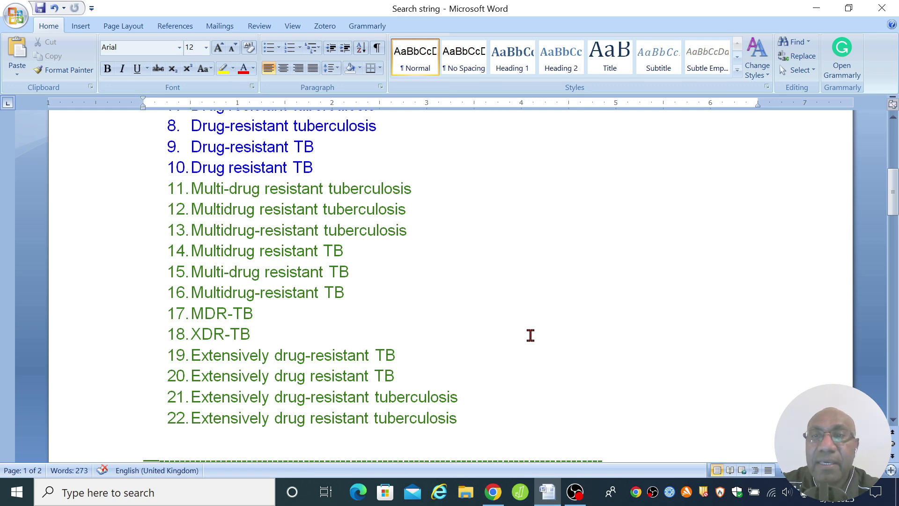
pyautogui.scroll(3, 514, 336)
pyautogui.scroll(3, 513, 338)
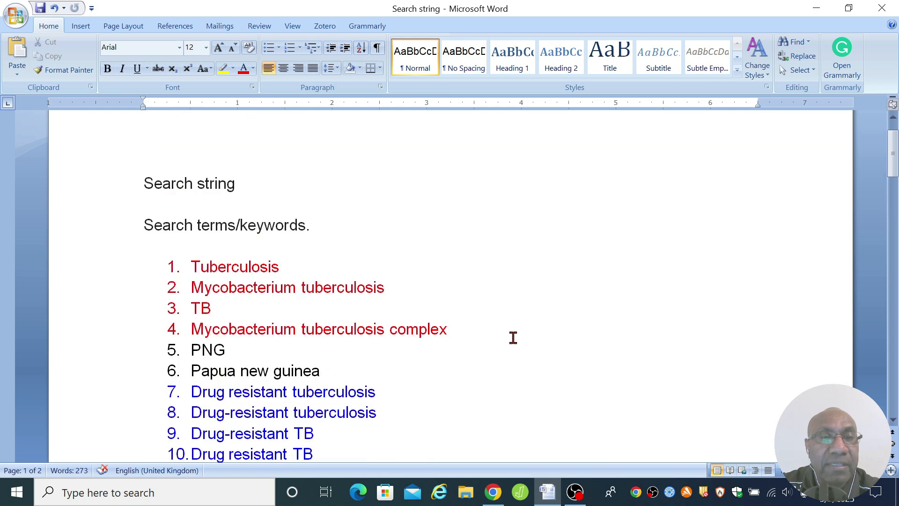
pyautogui.scroll(-2, 513, 337)
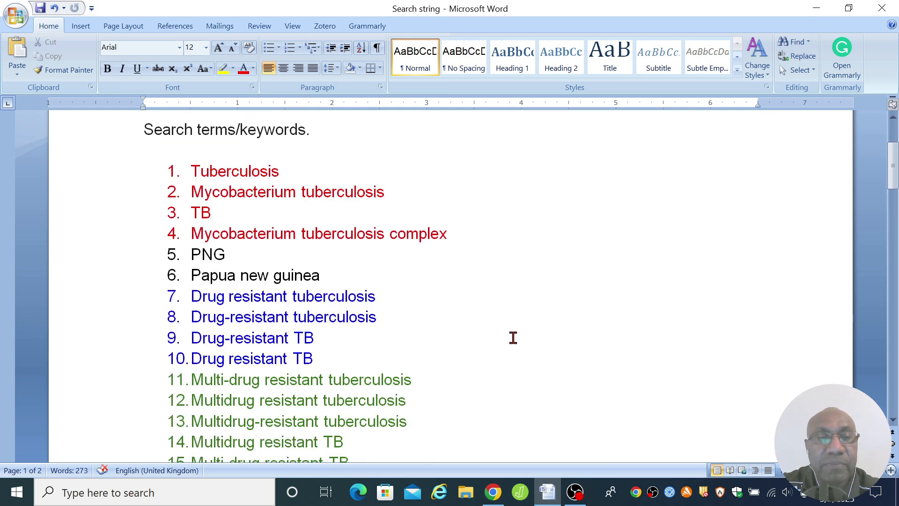
pyautogui.scroll(-5, 534, 313)
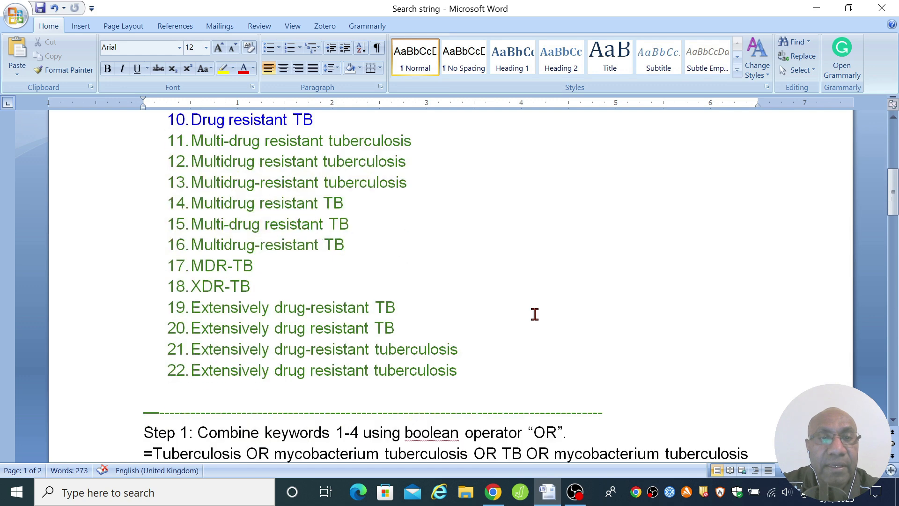
pyautogui.scroll(-2, 560, 298)
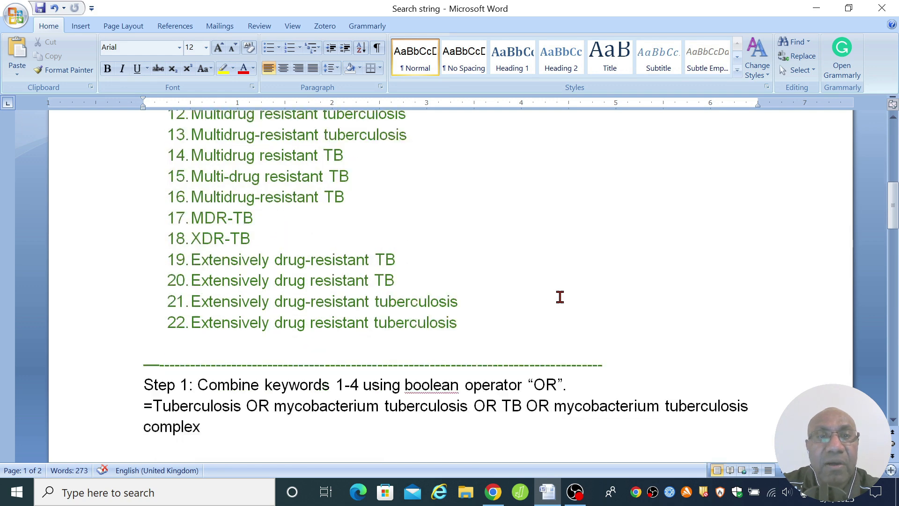
# Step: Compare keywords 1–4 in the list with the Step 1 instruction for combining them using the Boolean operator OR
pyautogui.scroll(-3, 559, 298)
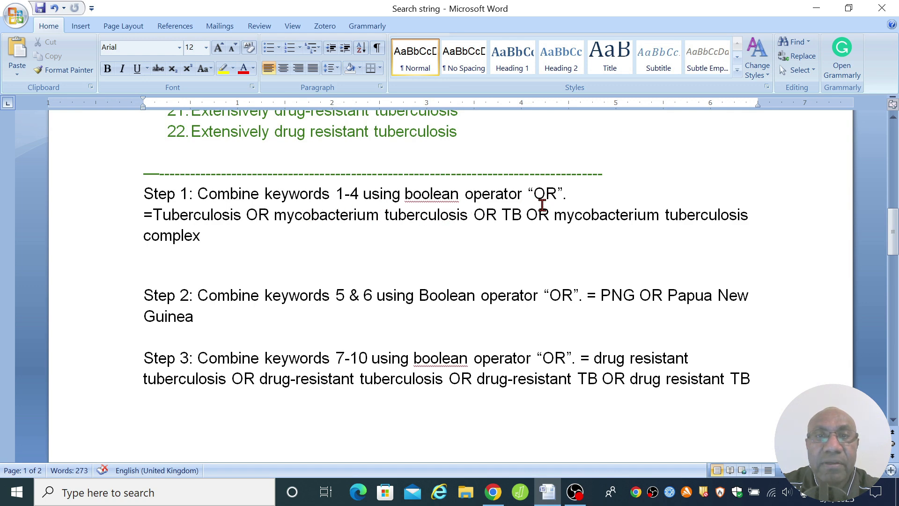
pyautogui.scroll(1, 542, 205)
pyautogui.scroll(3, 561, 248)
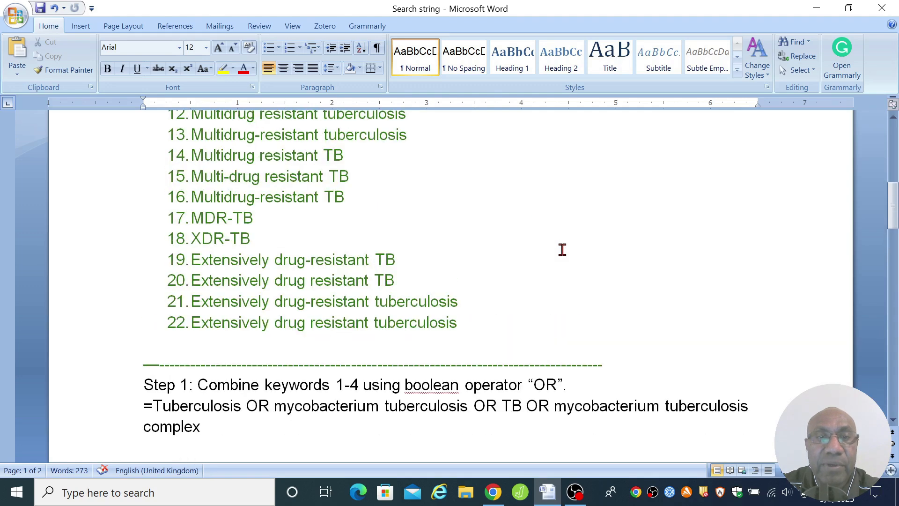
pyautogui.scroll(4, 560, 263)
pyautogui.scroll(2, 559, 263)
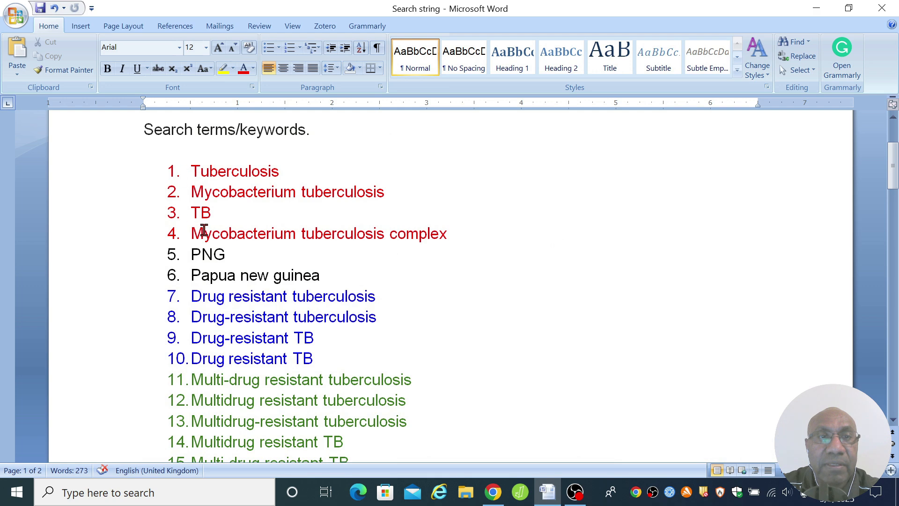
pyautogui.moveTo(451, 233); pyautogui.dragTo(173, 171)
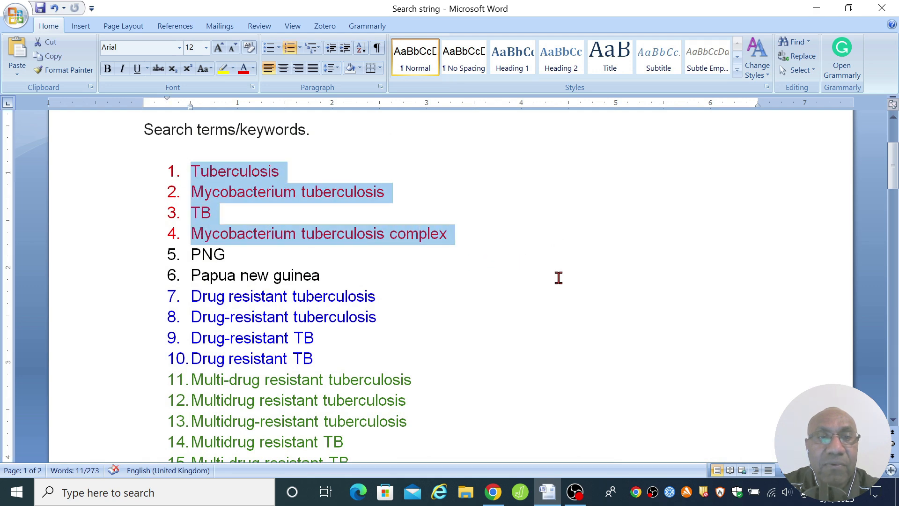
pyautogui.scroll(-8, 558, 277)
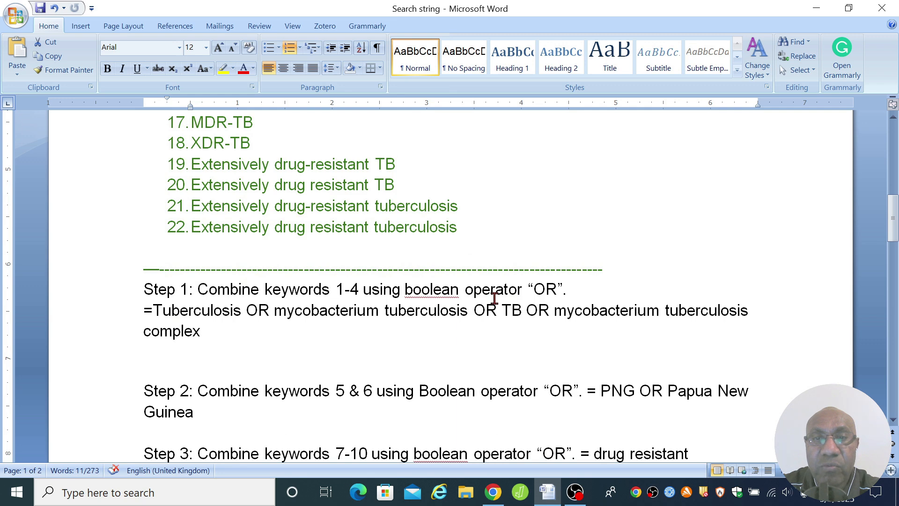
pyautogui.scroll(3, 572, 287)
pyautogui.scroll(6, 572, 288)
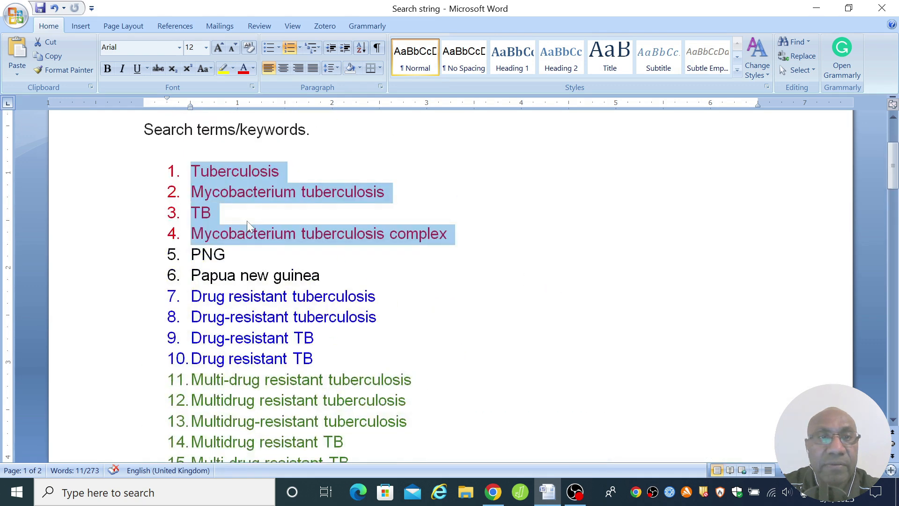
pyautogui.click(428, 229)
pyautogui.moveTo(449, 233); pyautogui.dragTo(193, 190)
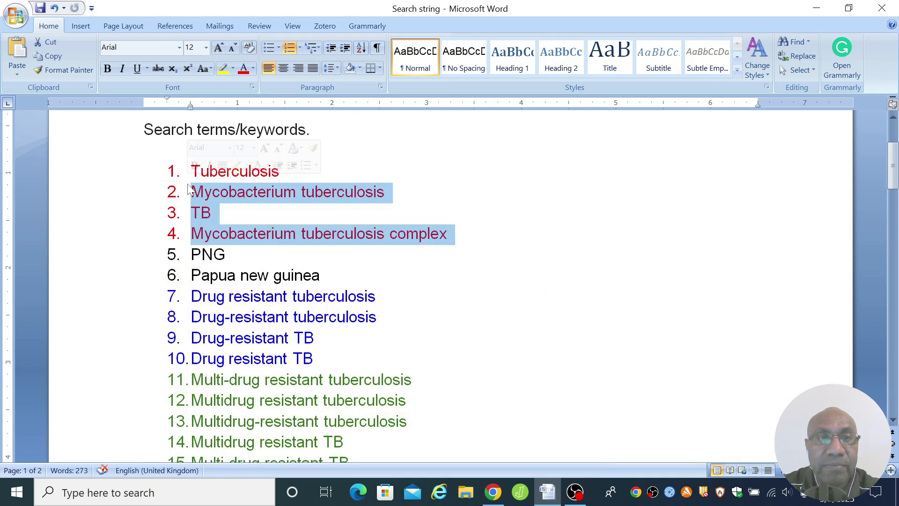
pyautogui.click(343, 179)
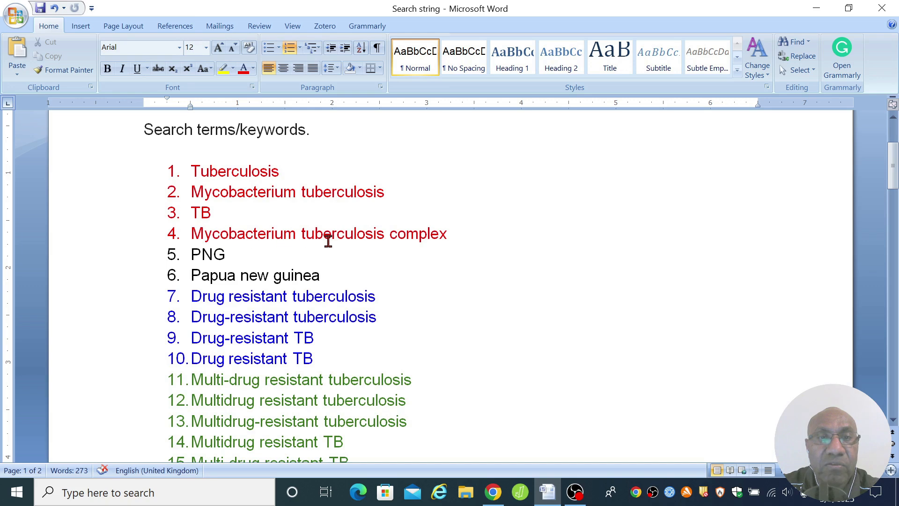
pyautogui.scroll(-8, 473, 251)
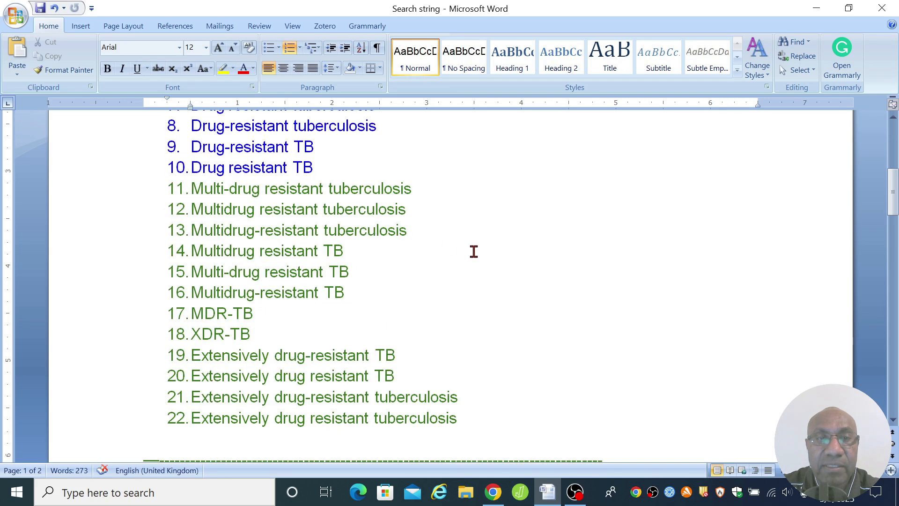
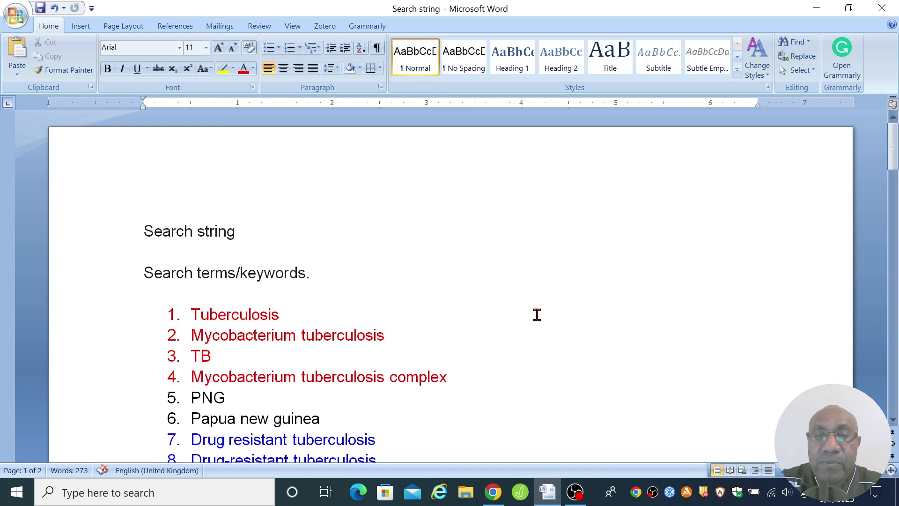
# Step: Switch to Chrome and open the PubMed Advanced Search Builder, ready for a search term
pyautogui.click(492, 492)
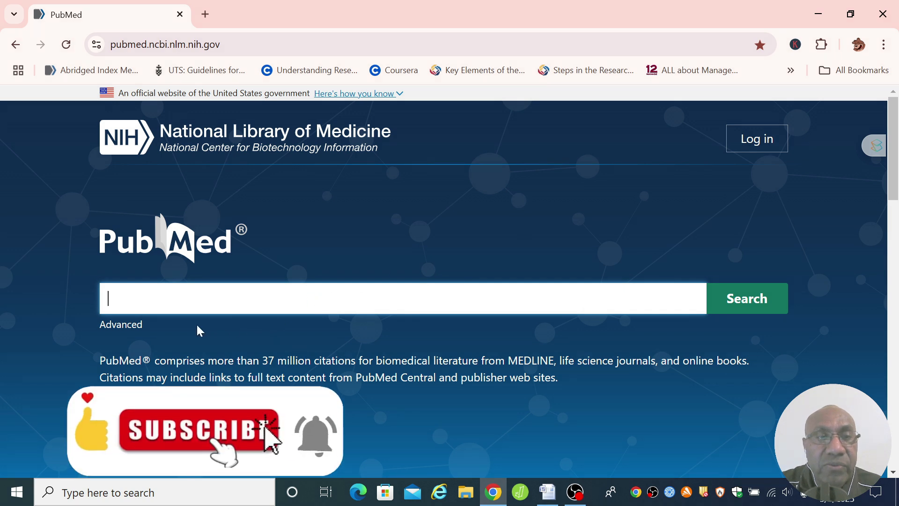
pyautogui.click(120, 325)
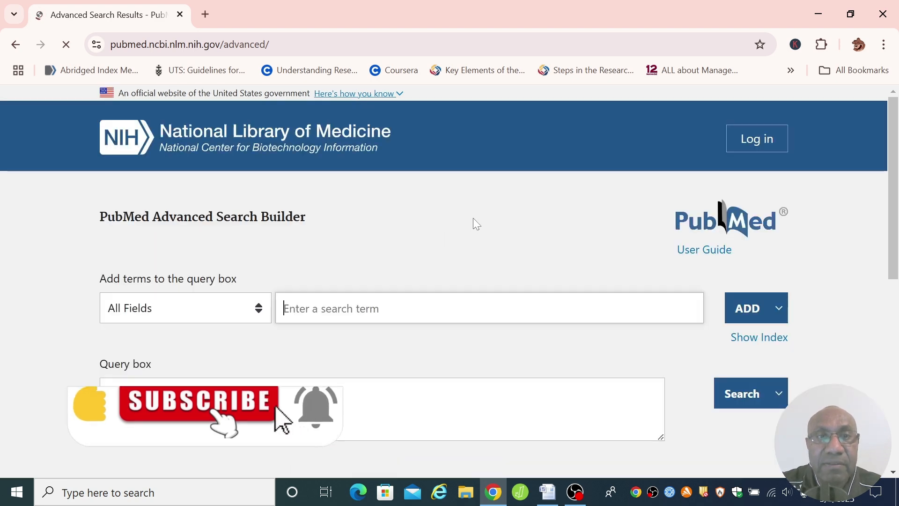
pyautogui.scroll(-1, 493, 204)
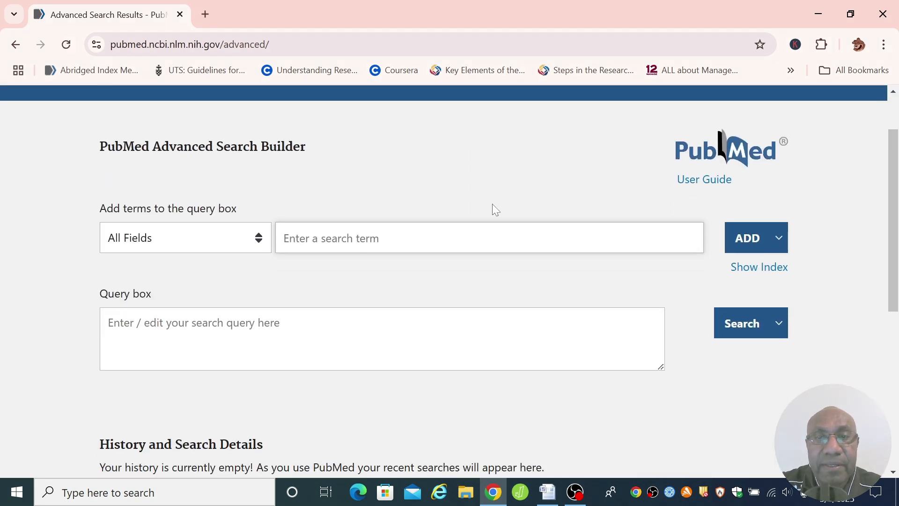
pyautogui.click(477, 243)
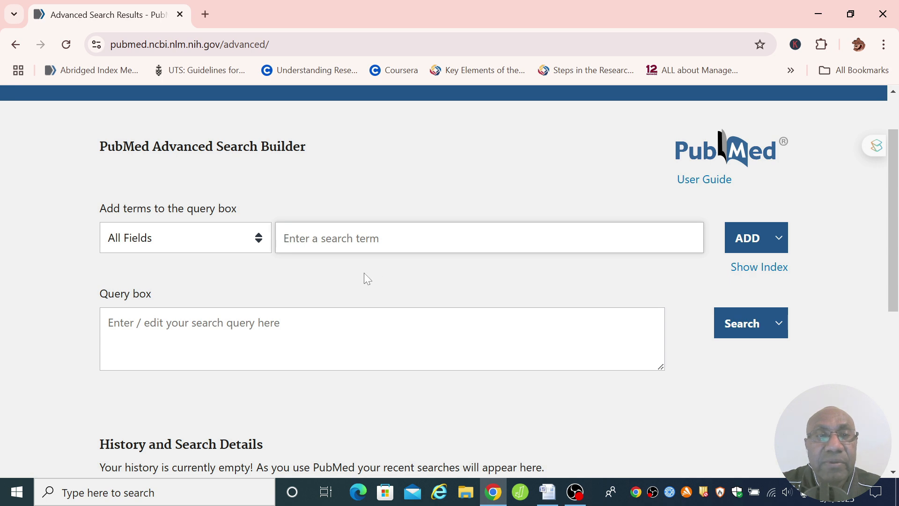
pyautogui.click(260, 243)
pyautogui.moveTo(264, 276); pyautogui.dragTo(275, 382)
pyautogui.scroll(-3, 381, 296)
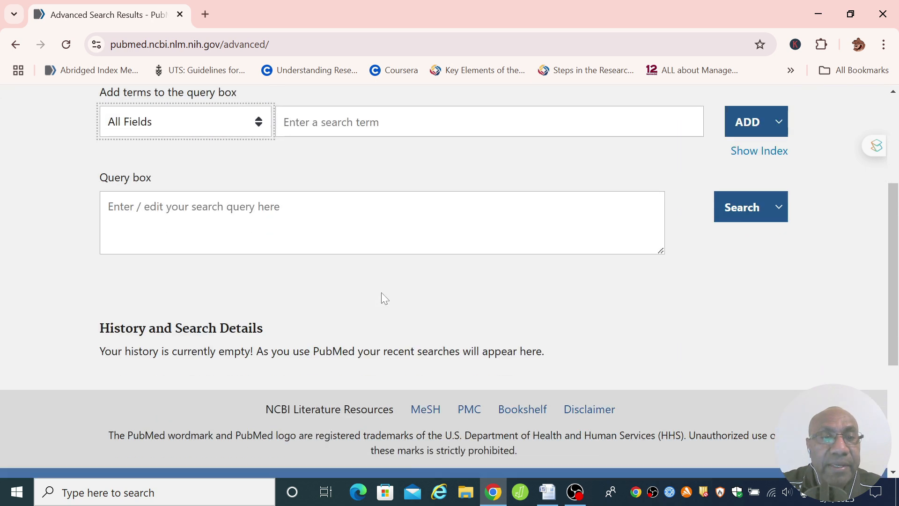
pyautogui.scroll(3, 270, 206)
pyautogui.click(264, 246)
pyautogui.moveTo(266, 266); pyautogui.dragTo(274, 418)
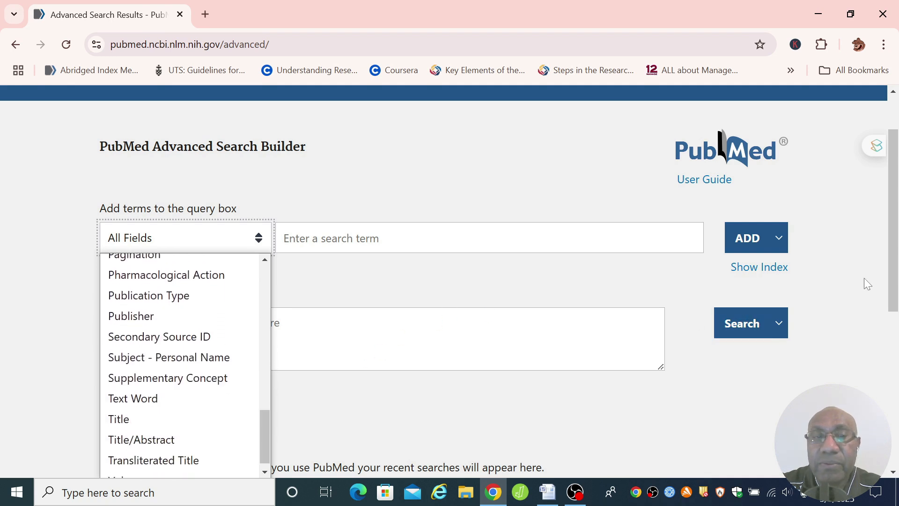
pyautogui.scroll(-2, 394, 320)
pyautogui.scroll(-1, 262, 180)
pyautogui.scroll(-1, 271, 182)
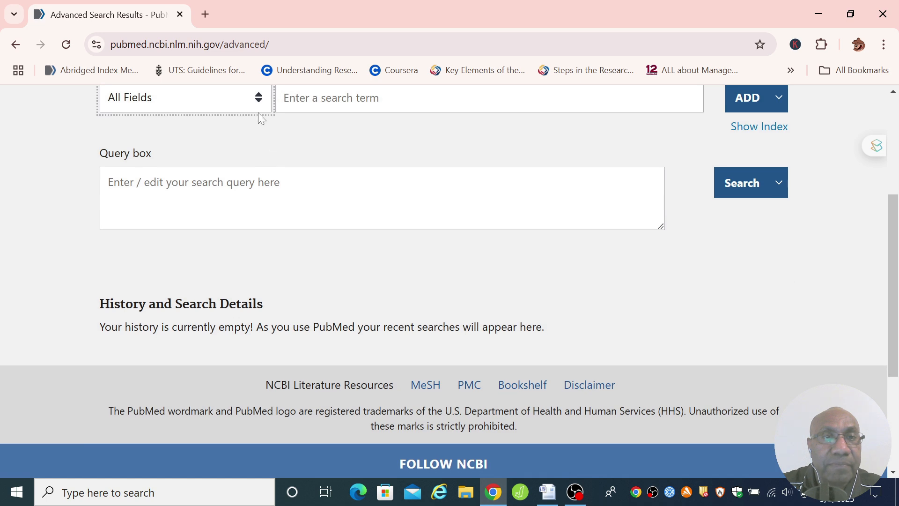
# Step: Set the search field for the query term to Title/Abstract and make the search term entry active
pyautogui.scroll(3, 263, 154)
pyautogui.click(263, 168)
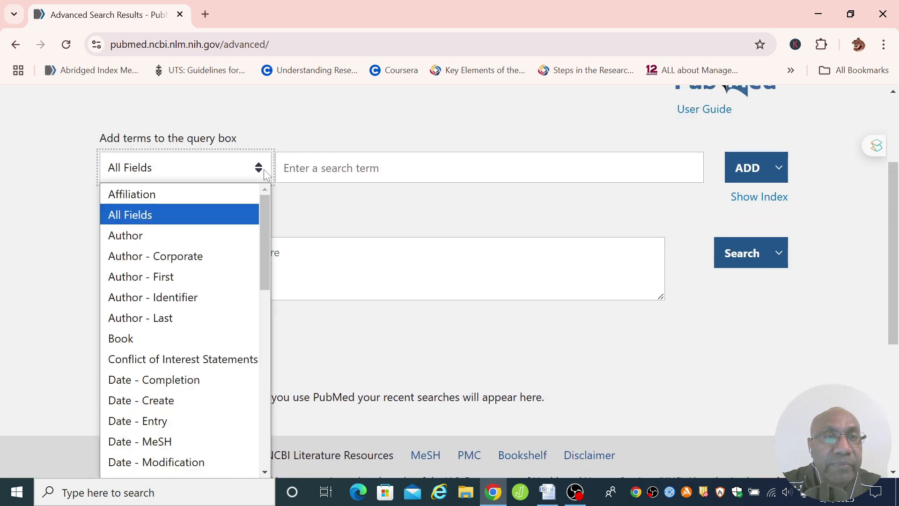
pyautogui.moveTo(263, 223); pyautogui.dragTo(263, 405)
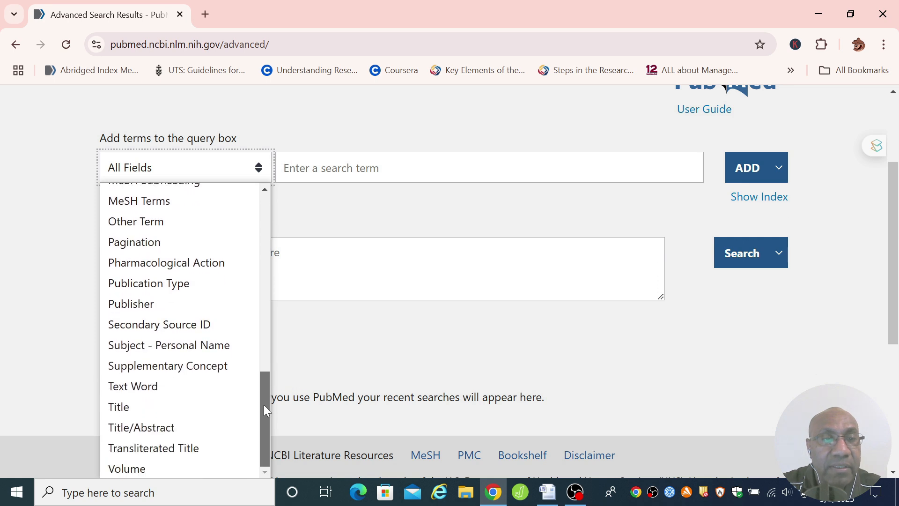
pyautogui.click(187, 425)
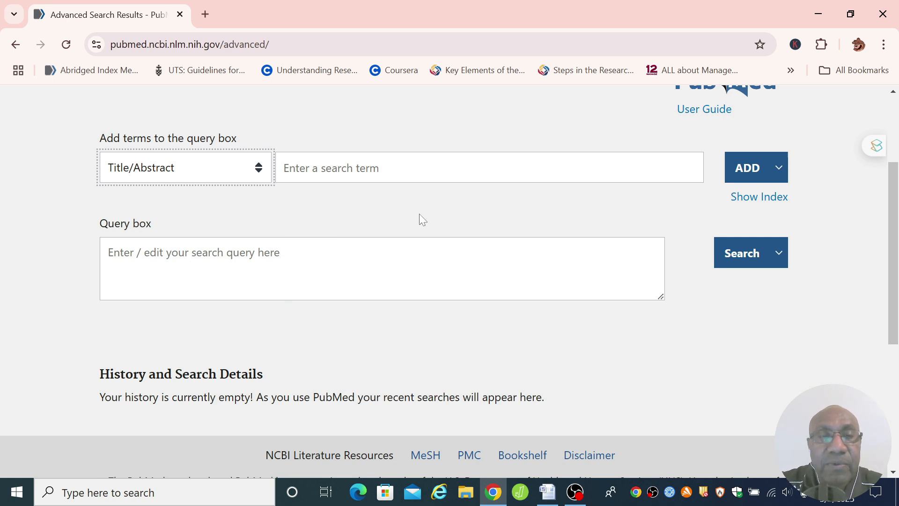
pyautogui.click(381, 167)
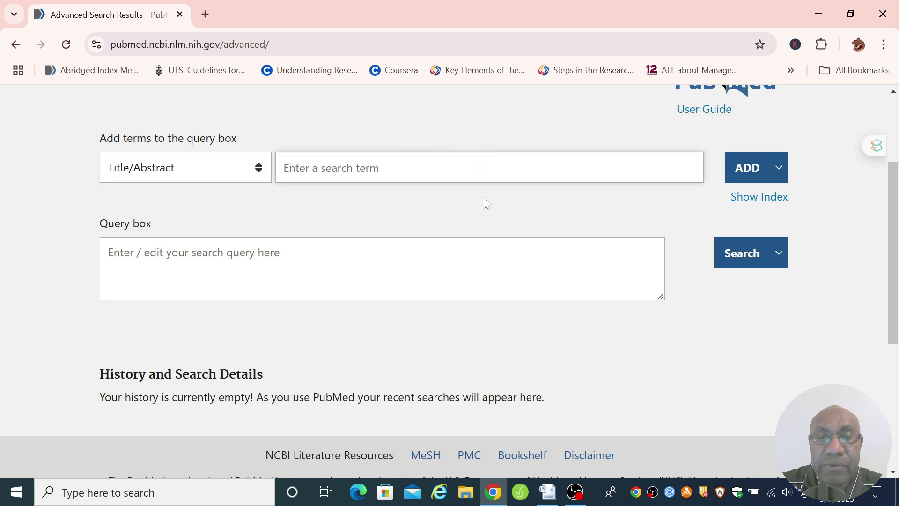
# Step: Check the keywords and Step 1 instruction in Word, and add Tuberculosis as a Title/Abstract term to the PubMed query in Chrome
pyautogui.click(548, 492)
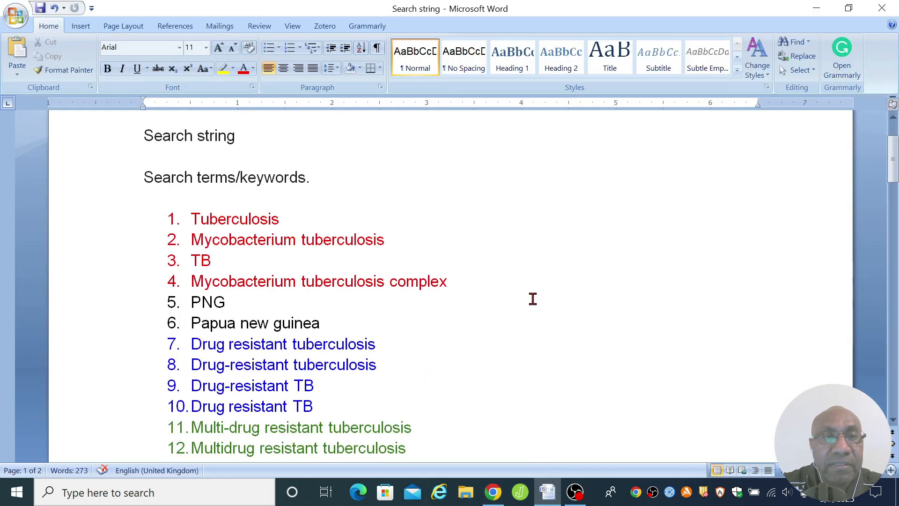
pyautogui.scroll(-7, 532, 299)
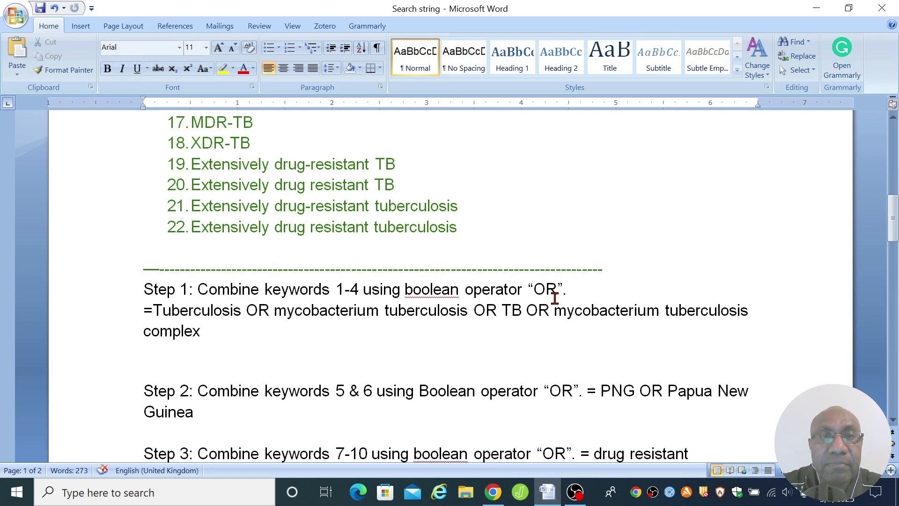
pyautogui.scroll(7, 555, 297)
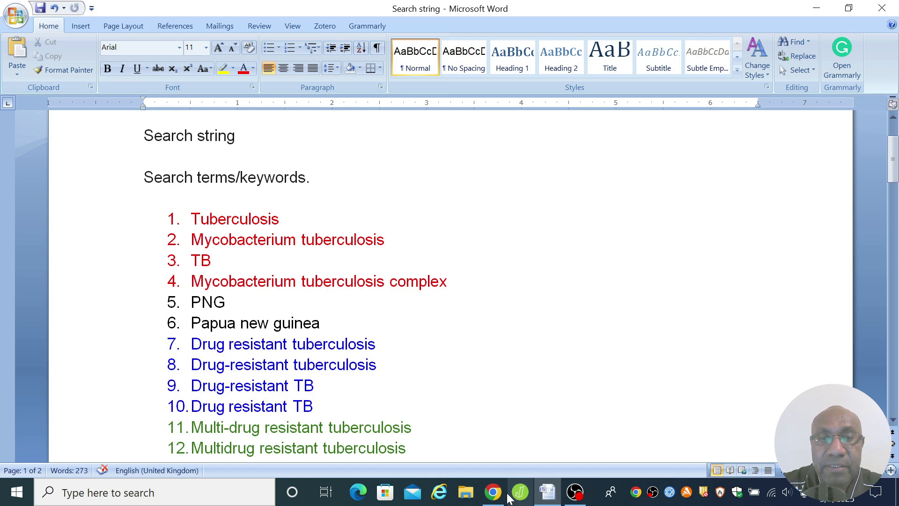
pyautogui.click(493, 498)
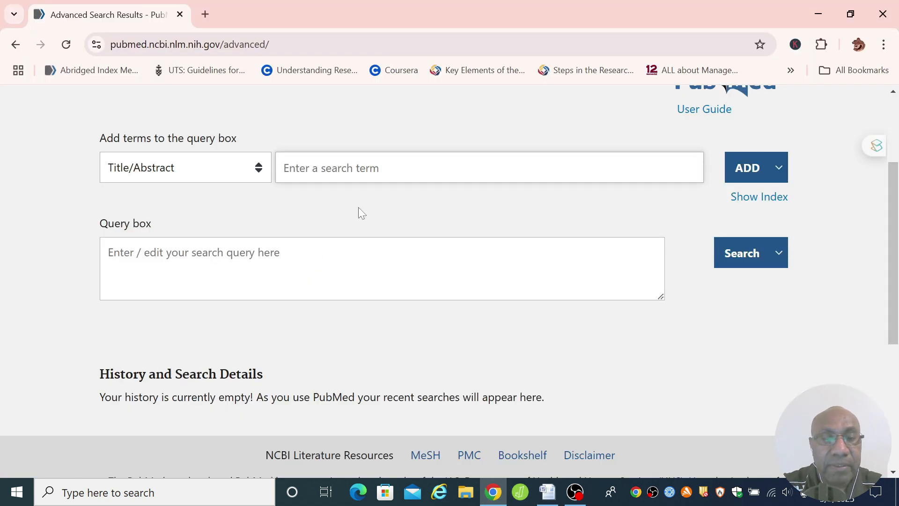
pyautogui.write('Tub')
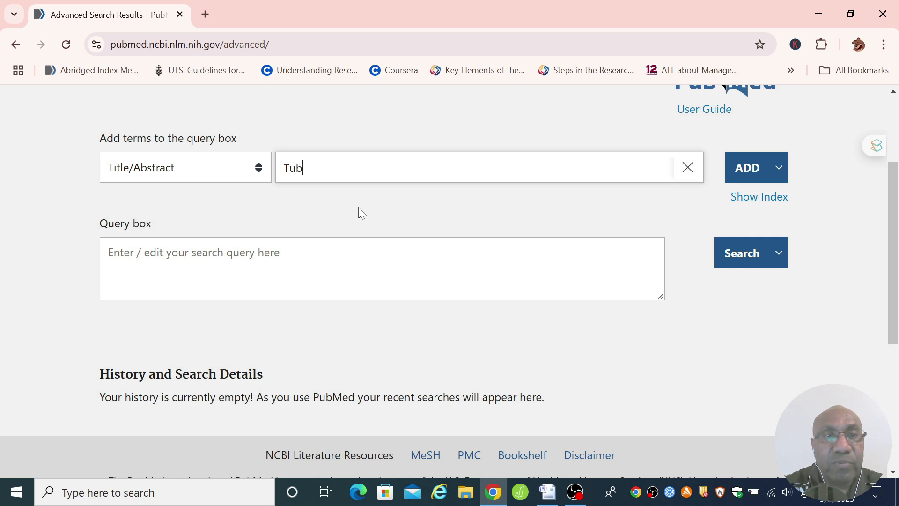
pyautogui.write('erculsoi')
pyautogui.press('BackSpace')
pyautogui.press('BackSpace')
pyautogui.press('BackSpace')
pyautogui.write('o')
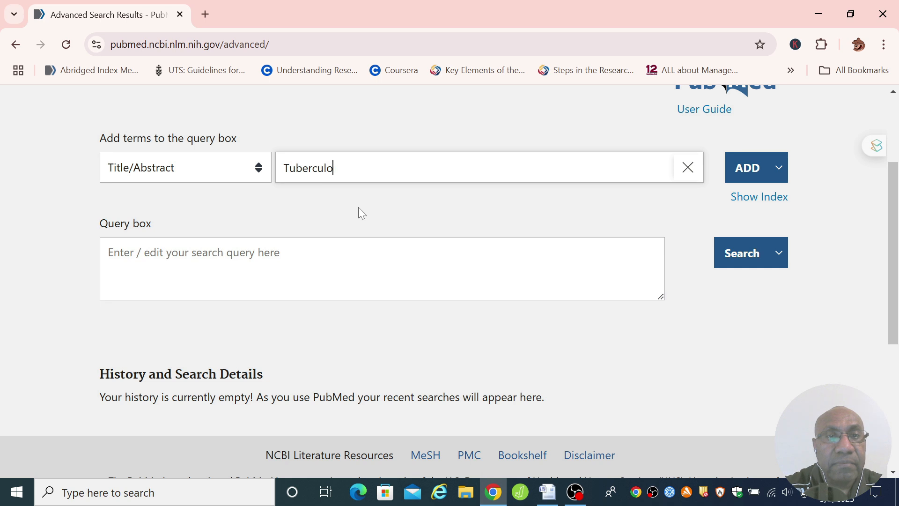
pyautogui.write('sis')
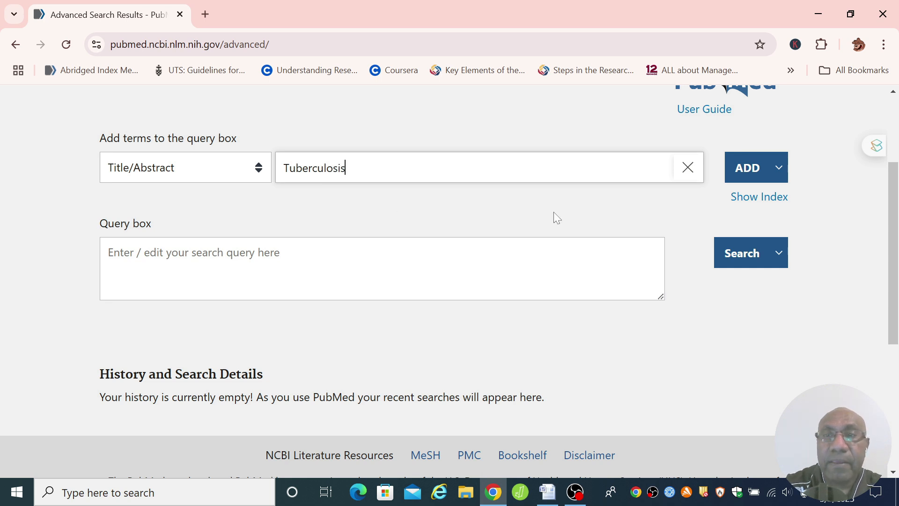
pyautogui.click(734, 179)
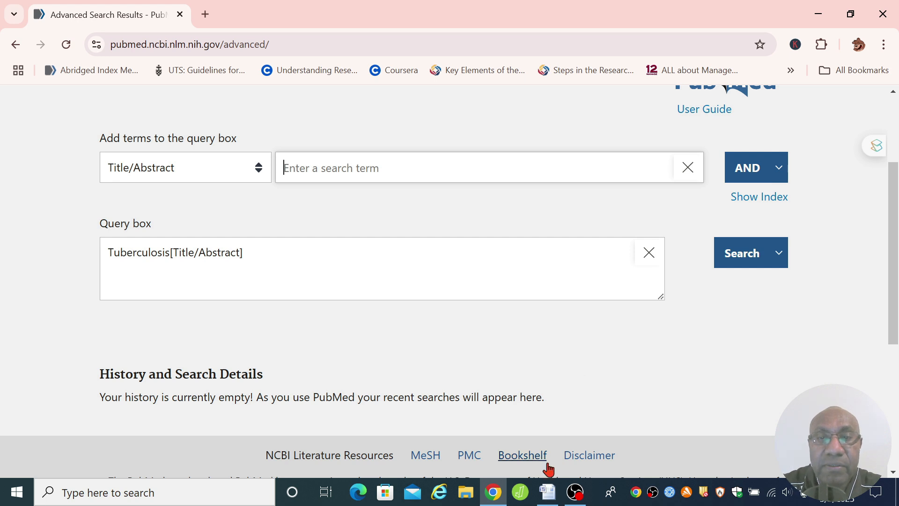
# Step: Look up keyword 2 in the Word list and add "mycobacterium tuberculosis" in quotation marks to the PubMed query with OR
pyautogui.click(548, 492)
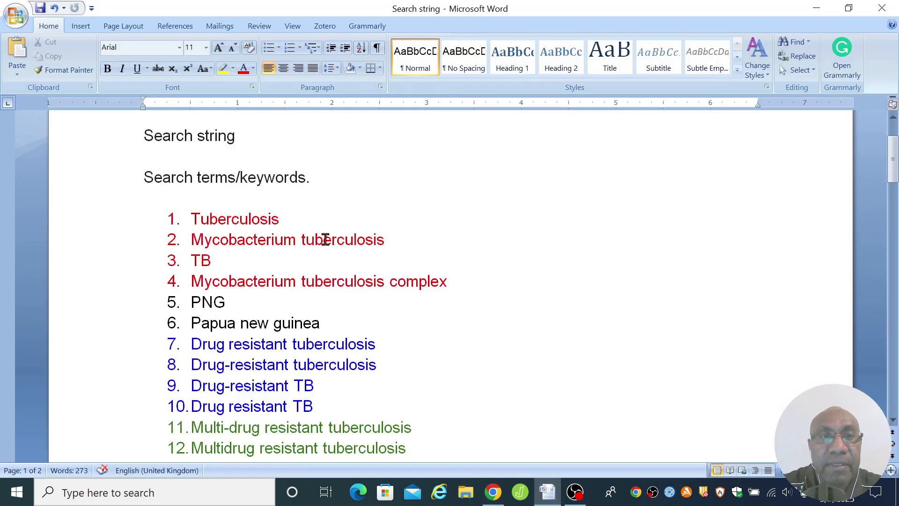
pyautogui.moveTo(401, 239); pyautogui.dragTo(237, 239)
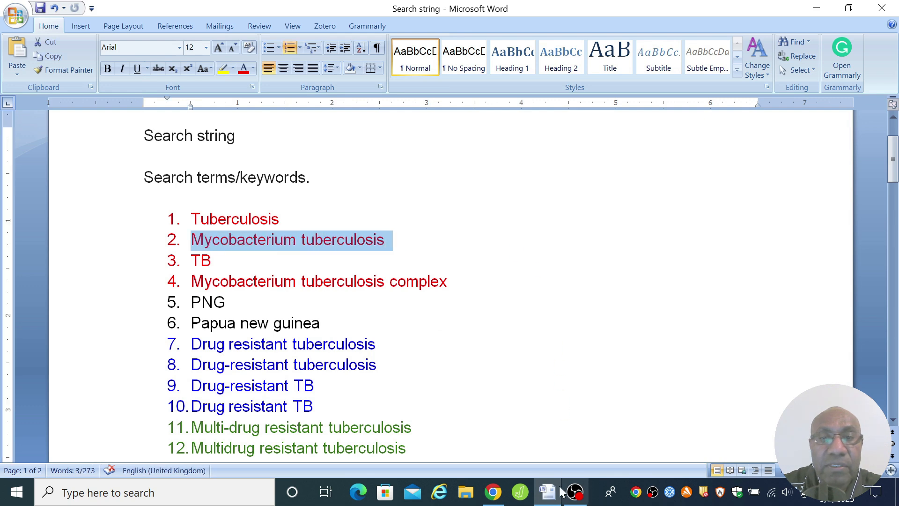
pyautogui.click(494, 492)
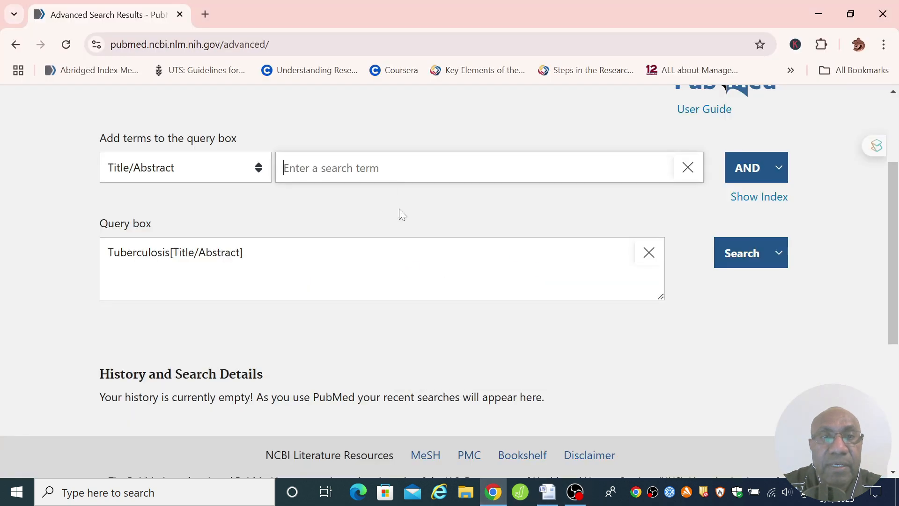
pyautogui.write('mycobacterium tubercu')
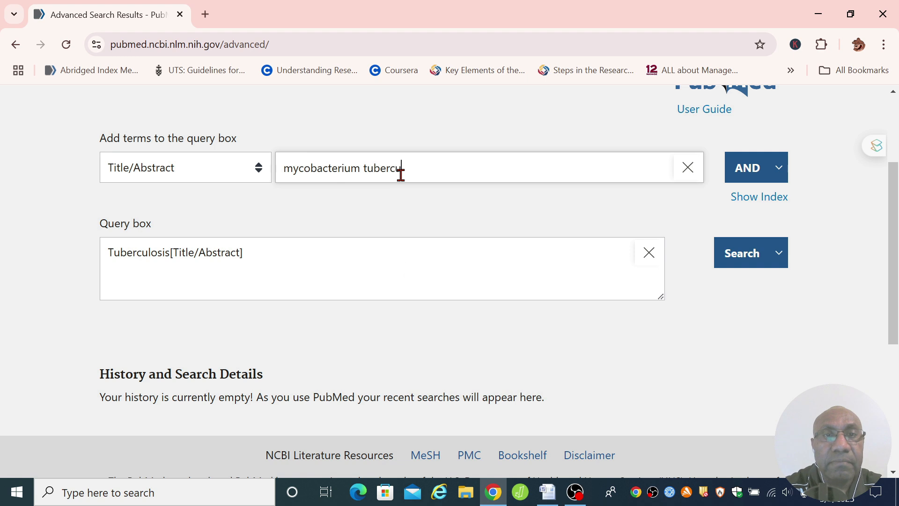
pyautogui.write('losis')
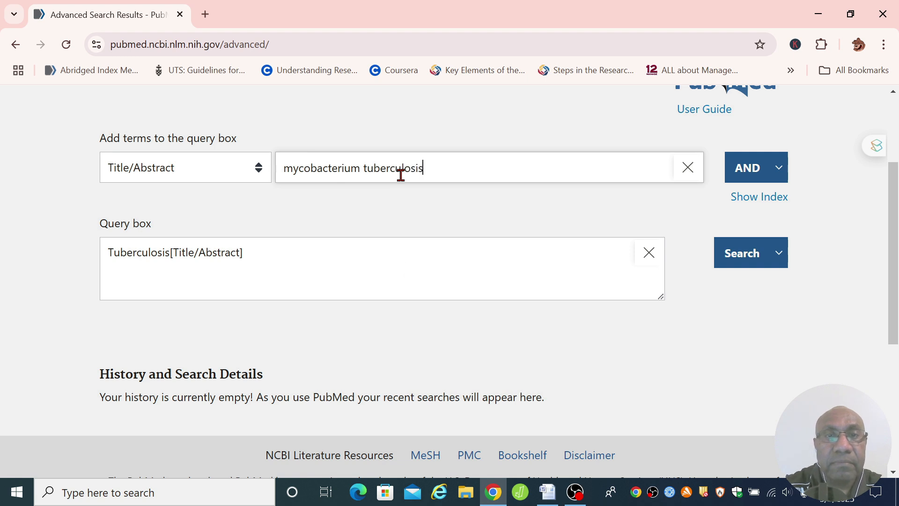
pyautogui.click(284, 173)
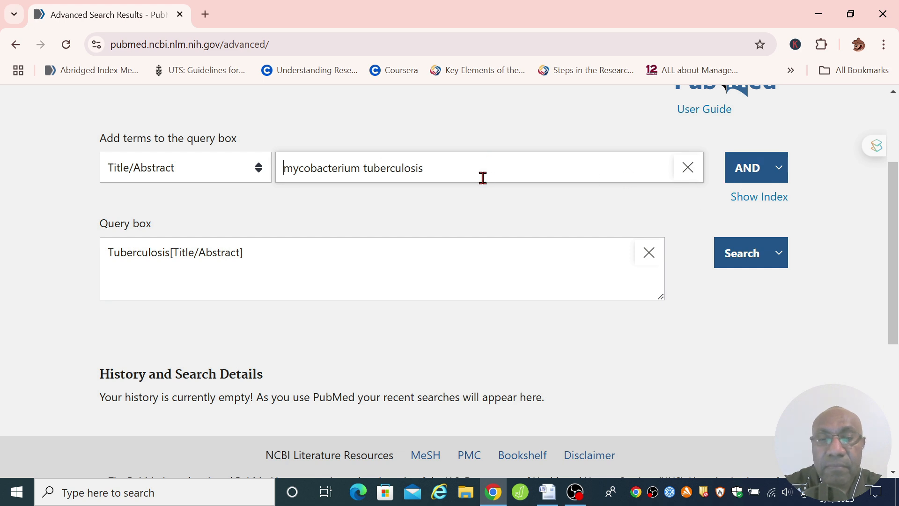
pyautogui.write('"')
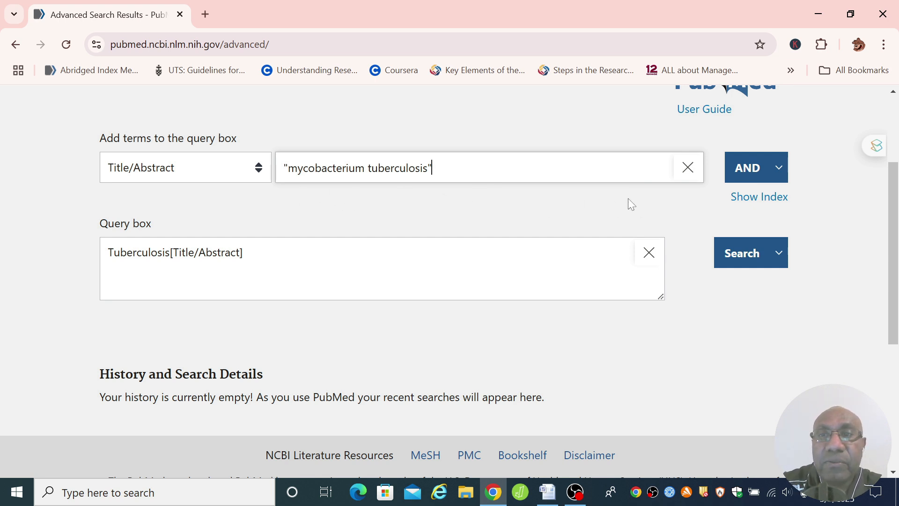
pyautogui.click(779, 168)
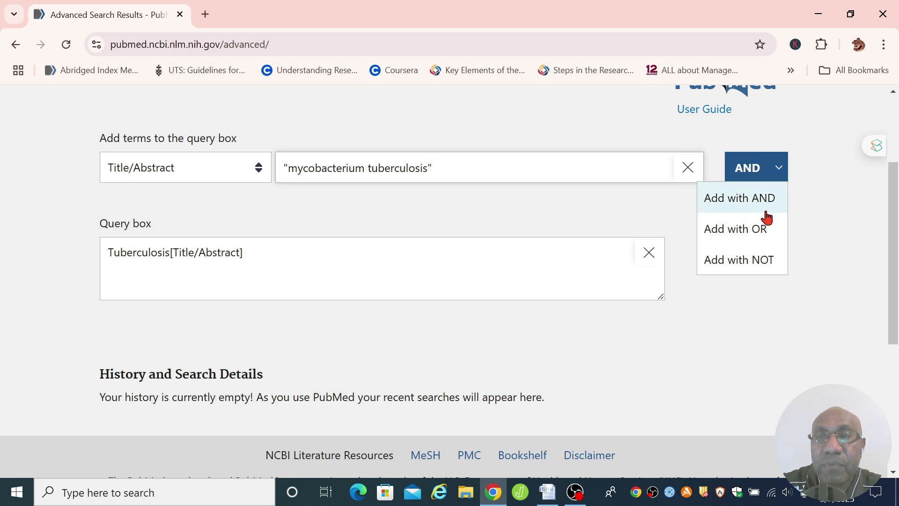
pyautogui.click(755, 231)
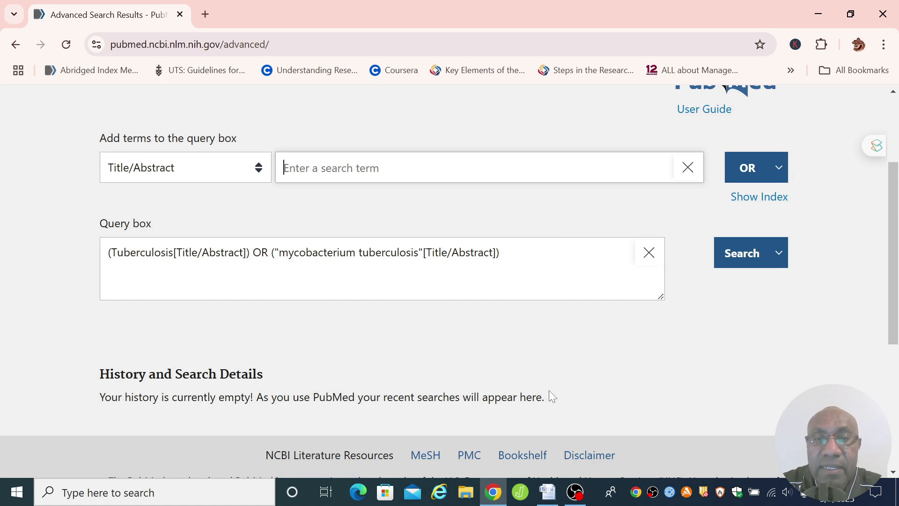
# Step: Check keyword 3 in the Word list and add TB to the PubMed query as a Title/Abstract term with OR
pyautogui.click(548, 493)
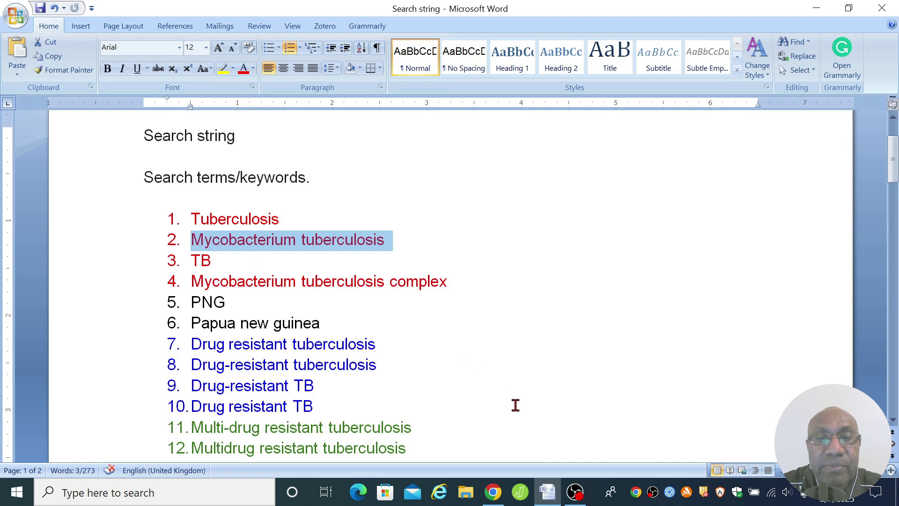
pyautogui.hotkey('alt', 'Tab')
pyautogui.write('TB')
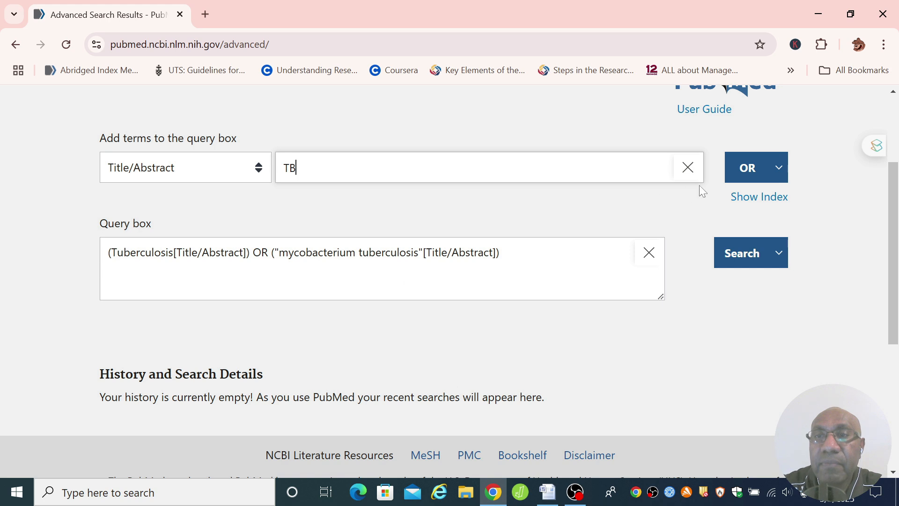
pyautogui.click(743, 174)
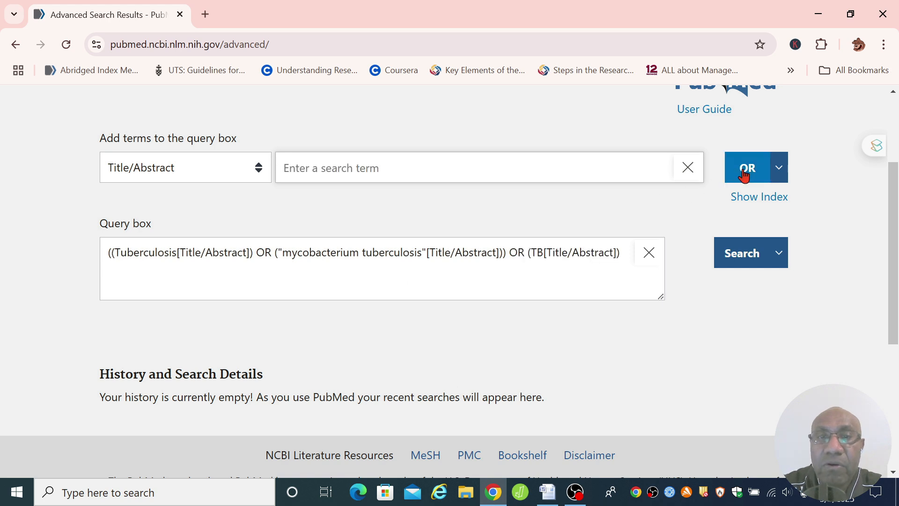
# Step: Check keyword 4 in Word and add the quoted phrase "mycobacterium tuberculosis complex" to the PubMed query with OR
pyautogui.click(548, 492)
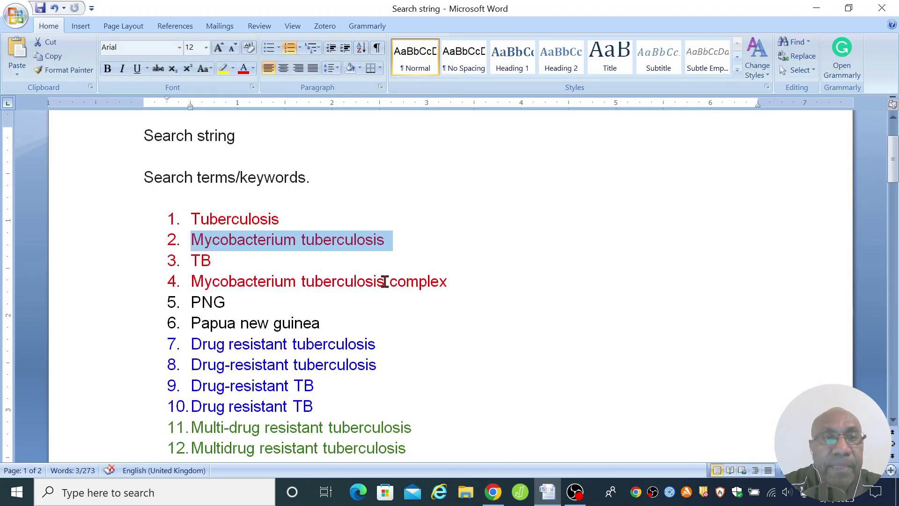
pyautogui.click(354, 281)
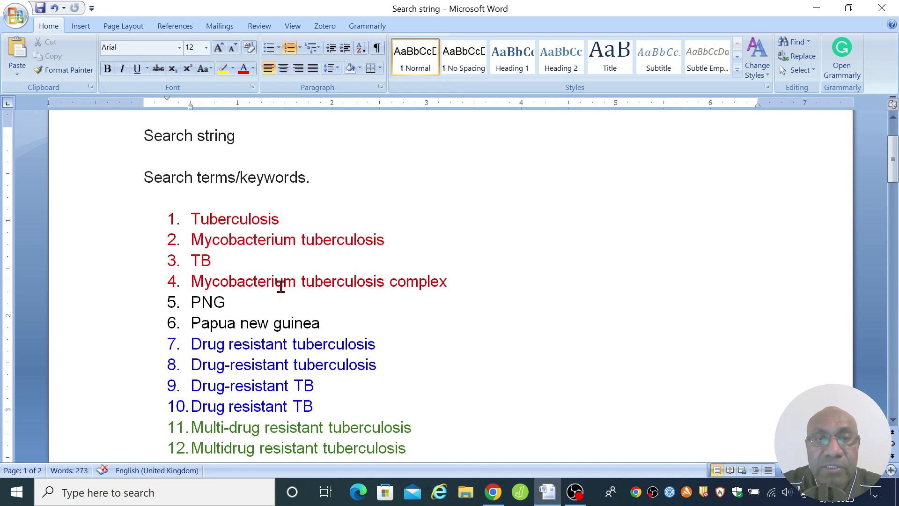
pyautogui.click(493, 492)
pyautogui.write('"')
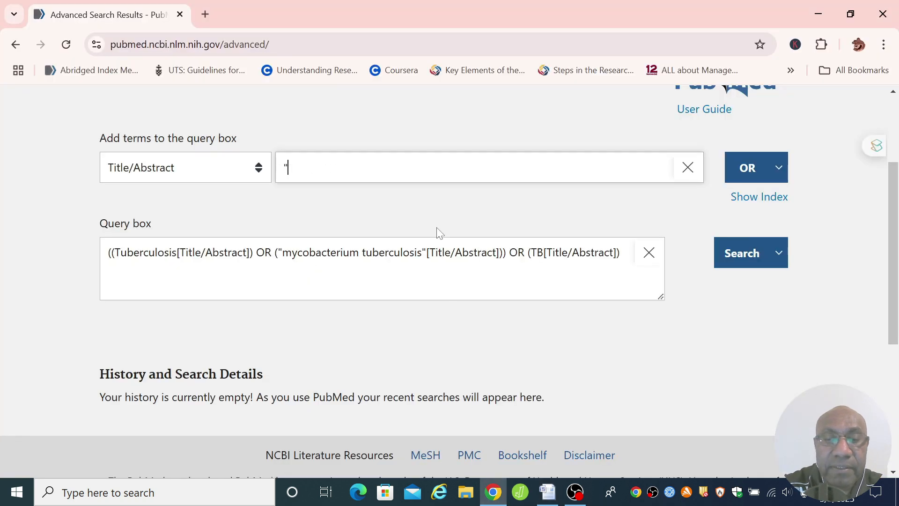
pyautogui.write('mycobacterium')
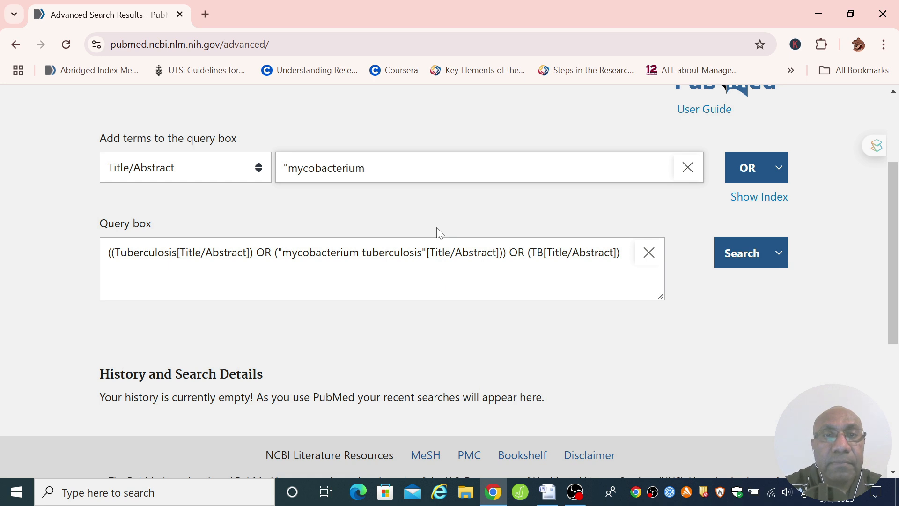
pyautogui.write(' tuberculosis complex')
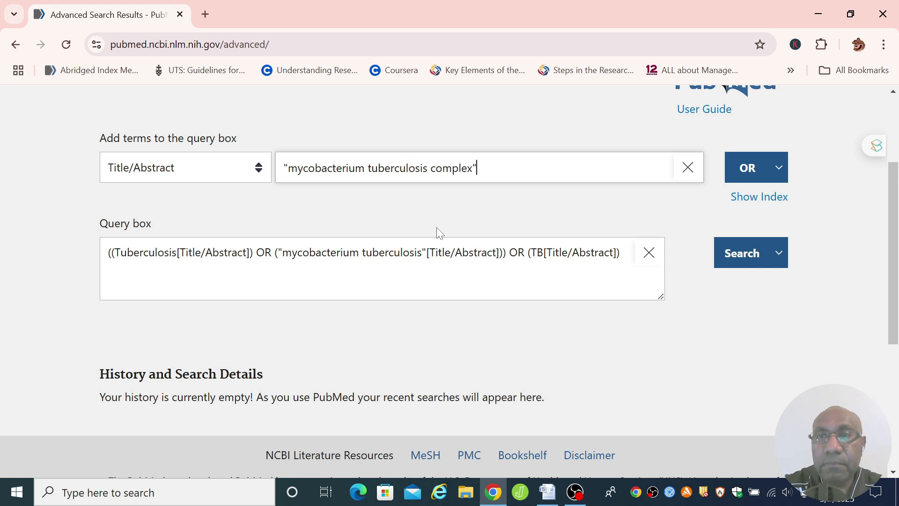
pyautogui.click(731, 176)
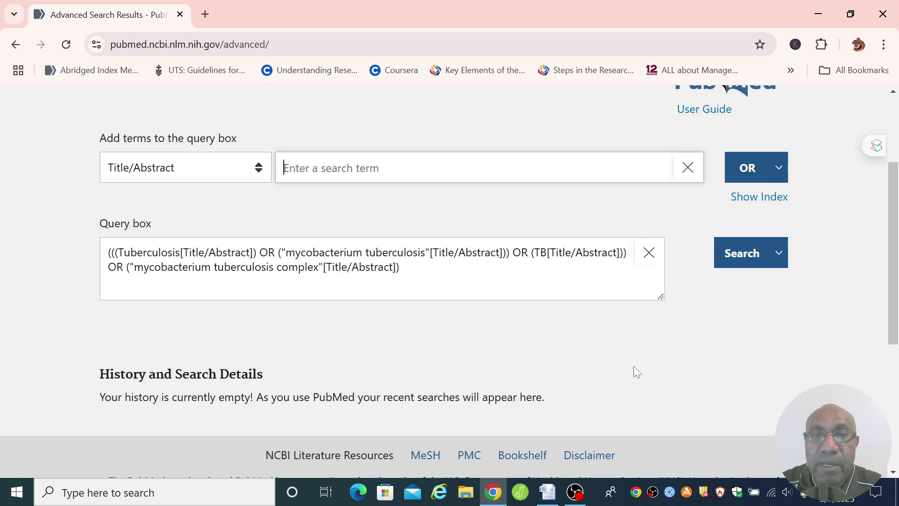
# Step: Add the combined tuberculosis query to the search history without running the full search, and view its history entry
pyautogui.click(778, 253)
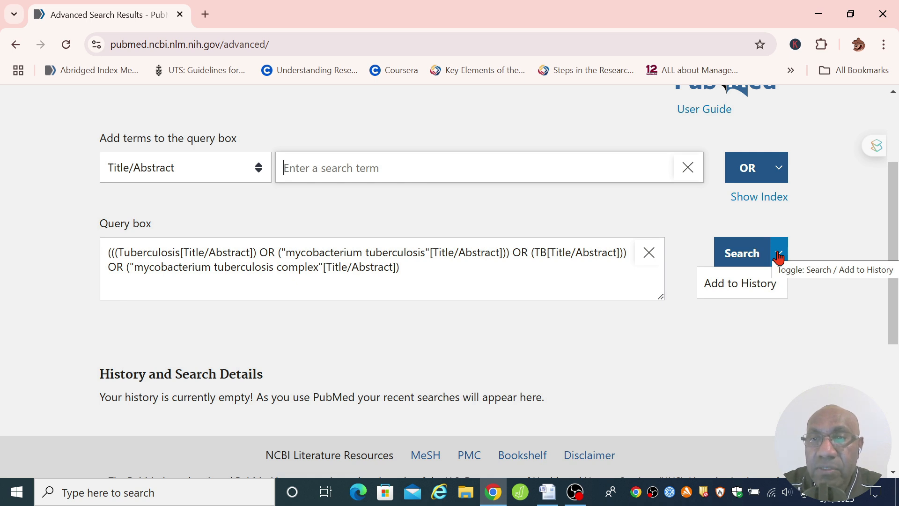
pyautogui.click(764, 282)
pyautogui.click(778, 252)
pyautogui.click(764, 282)
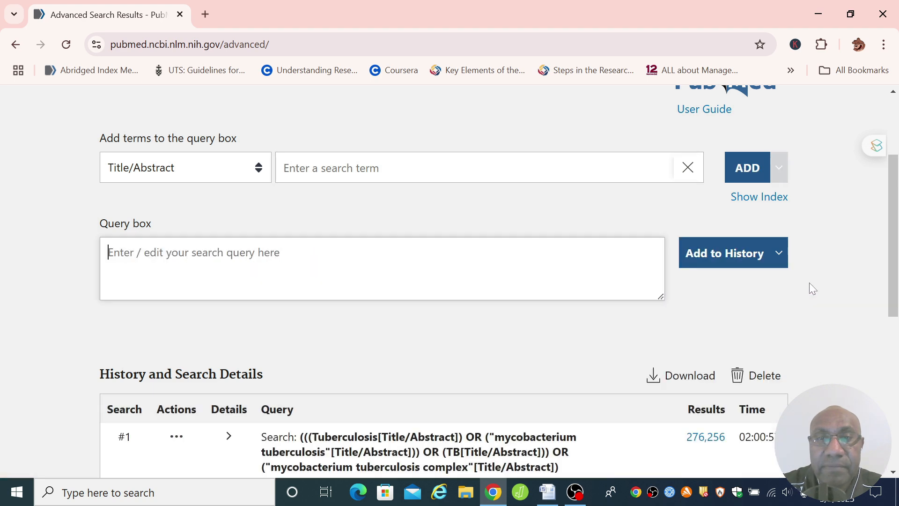
pyautogui.scroll(-3, 812, 288)
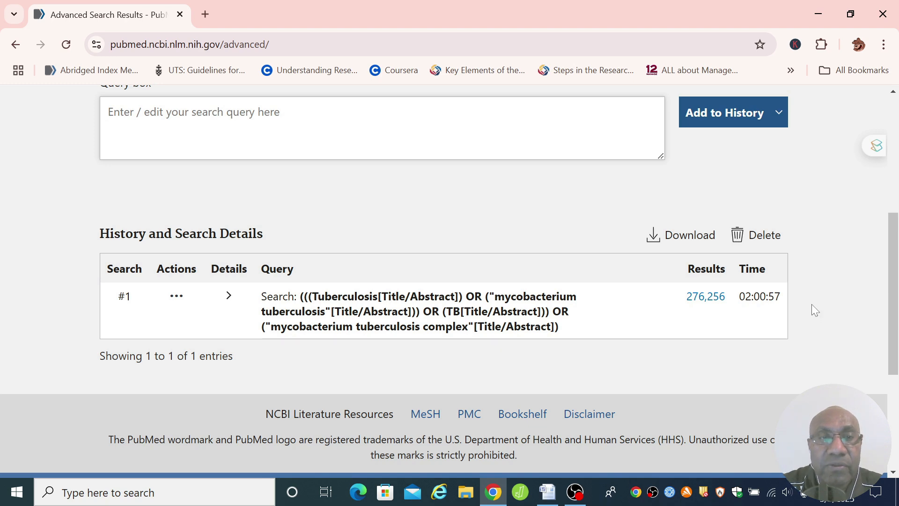
# Step: Switch to Word, read the Step 2 instruction and highlight keywords 5 and 6, PNG and Papua new guinea
pyautogui.click(548, 493)
pyautogui.scroll(-7, 519, 279)
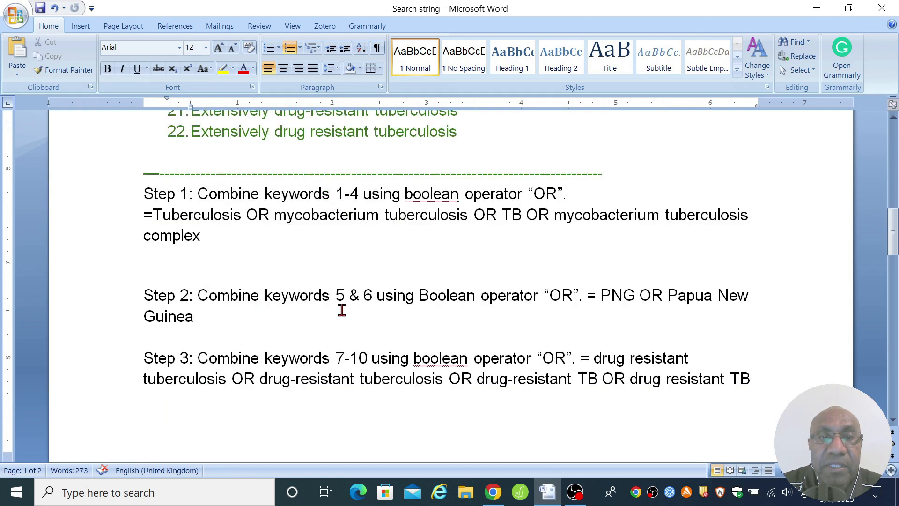
pyautogui.moveTo(892, 248); pyautogui.dragTo(892, 164)
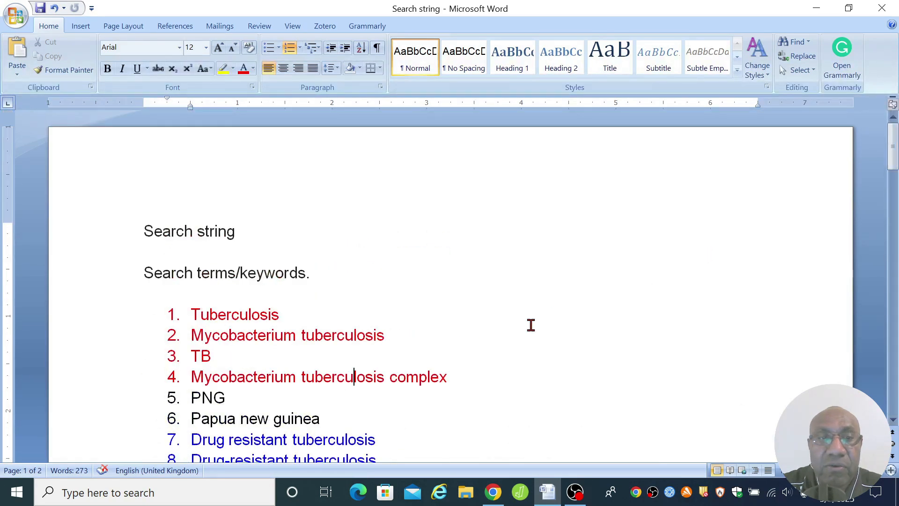
pyautogui.scroll(-2, 532, 323)
pyautogui.moveTo(333, 325); pyautogui.dragTo(175, 301)
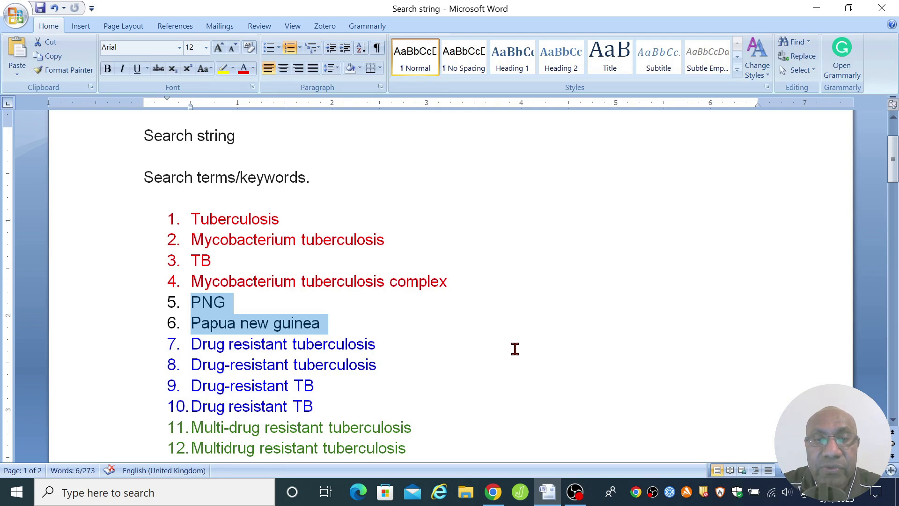
# Step: Return to PubMed and add png to the empty query as a Title/Abstract term
pyautogui.click(493, 492)
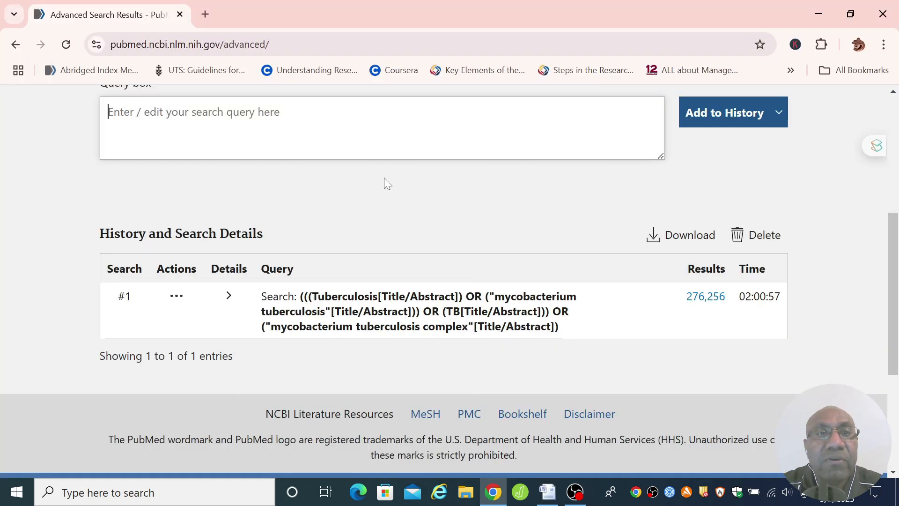
pyautogui.scroll(3, 585, 337)
pyautogui.click(367, 161)
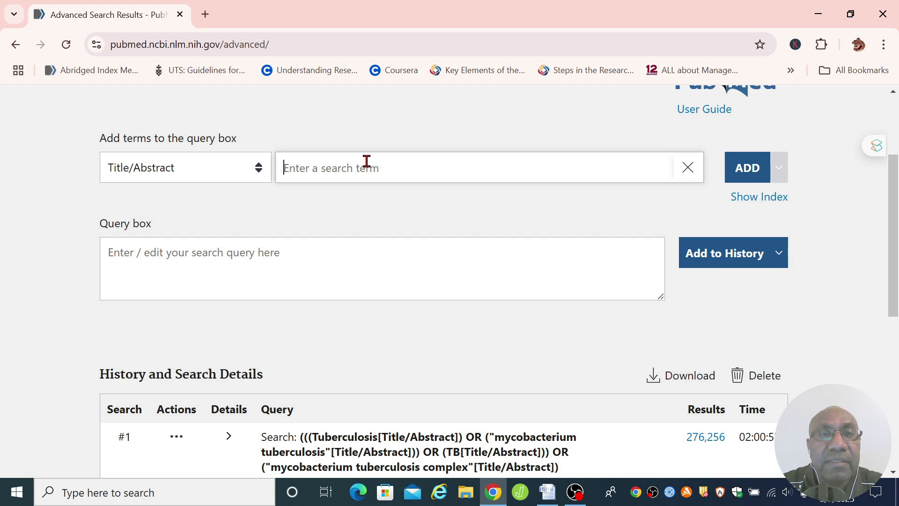
pyautogui.write('png')
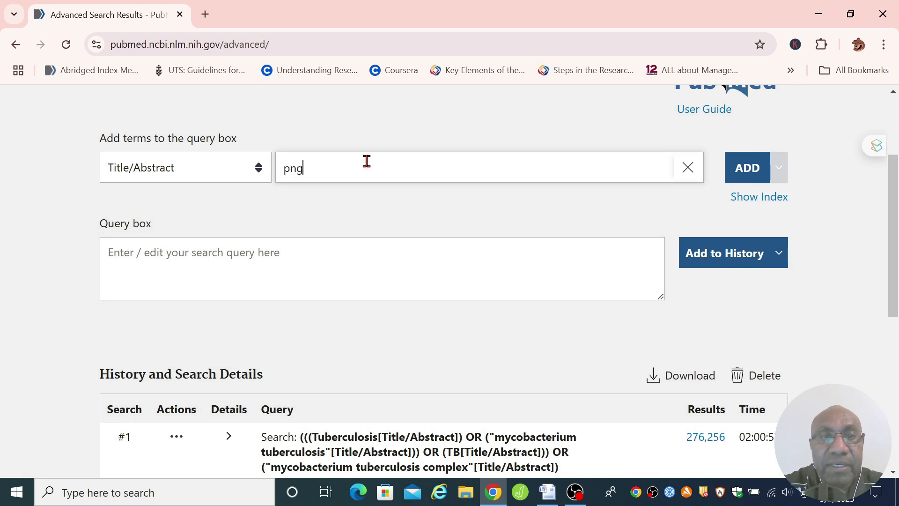
pyautogui.click(743, 171)
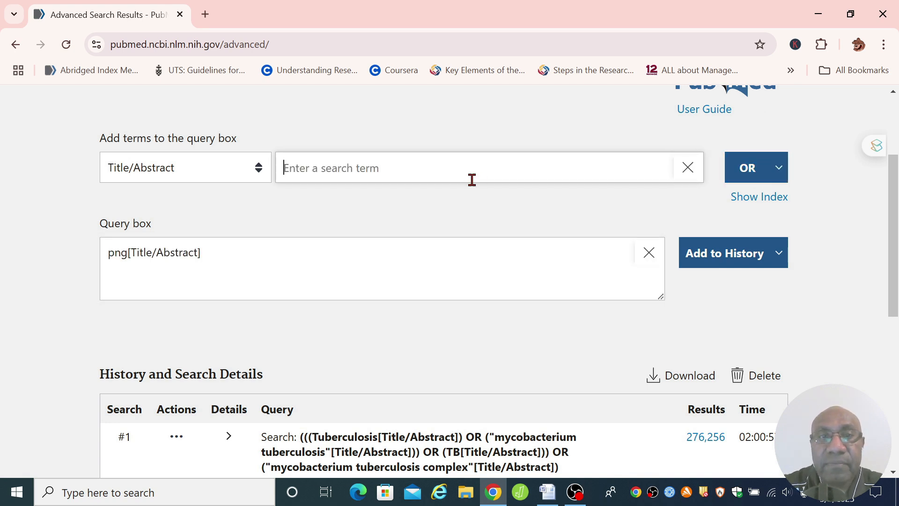
# Step: Add the quoted phrase "papua new guinea" as a Title/Abstract term with OR and save the combined query to the search history
pyautogui.write('"p')
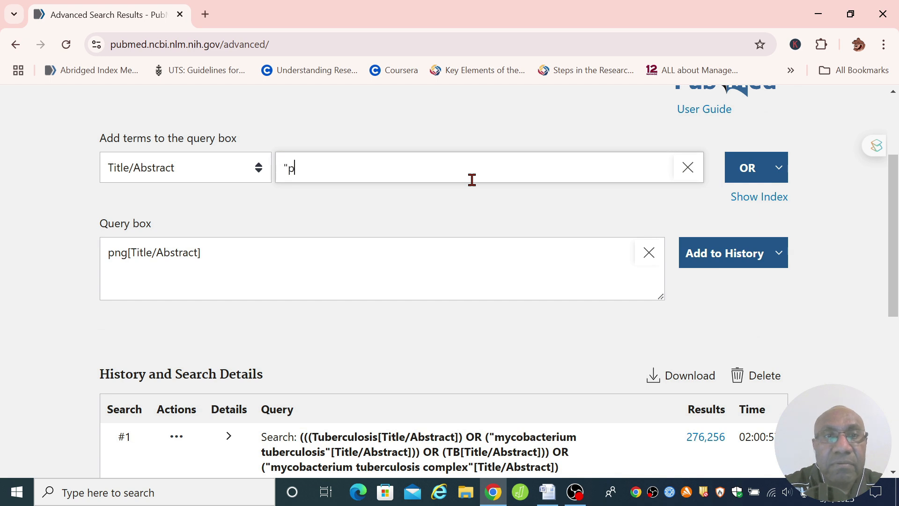
pyautogui.write('apua new guinea')
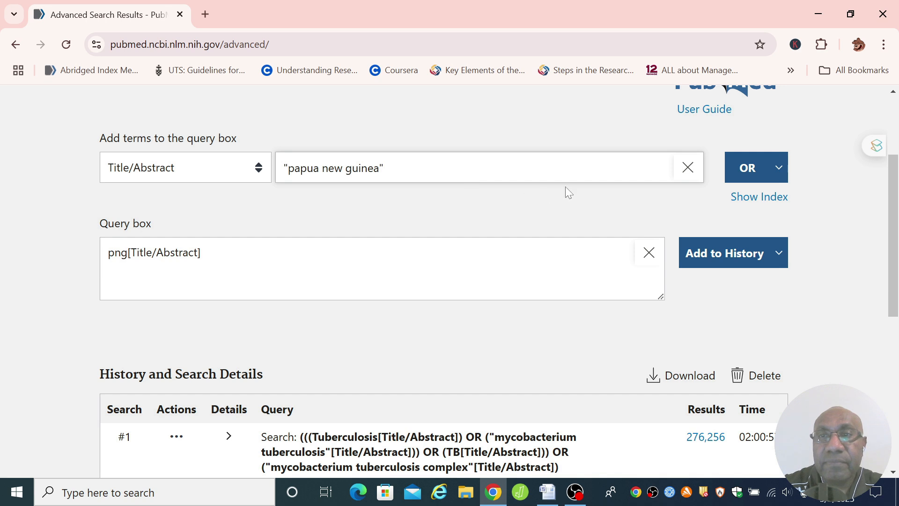
pyautogui.click(744, 172)
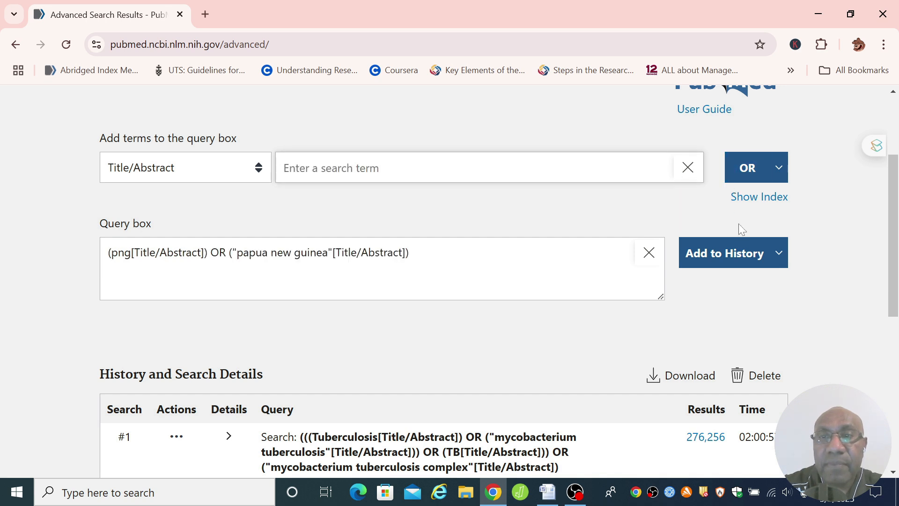
pyautogui.click(724, 256)
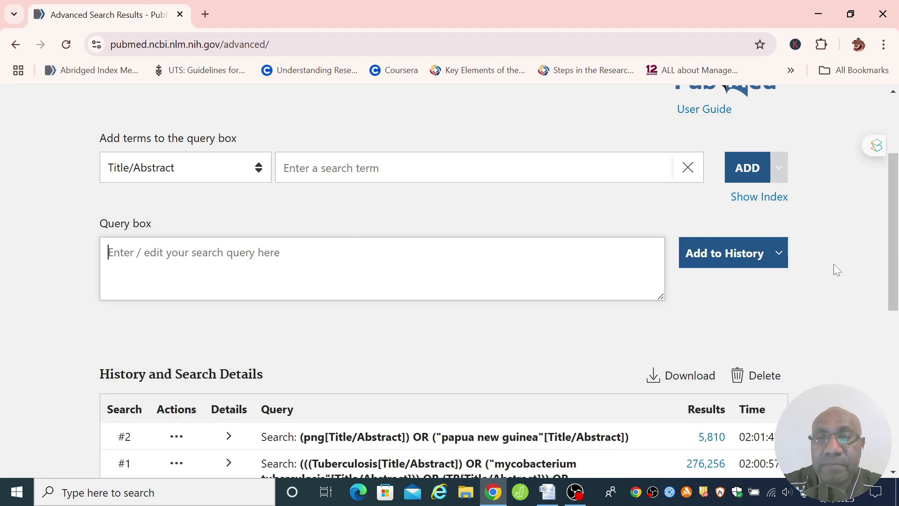
pyautogui.scroll(-3, 860, 269)
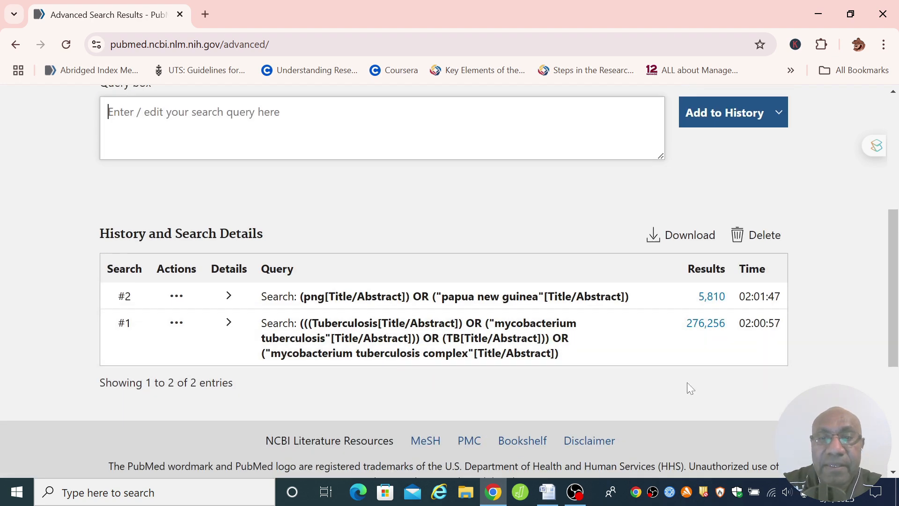
# Step: Read the Step 3 instruction in Word, highlight keywords 7 to 10, and return to the PubMed search builder
pyautogui.click(547, 491)
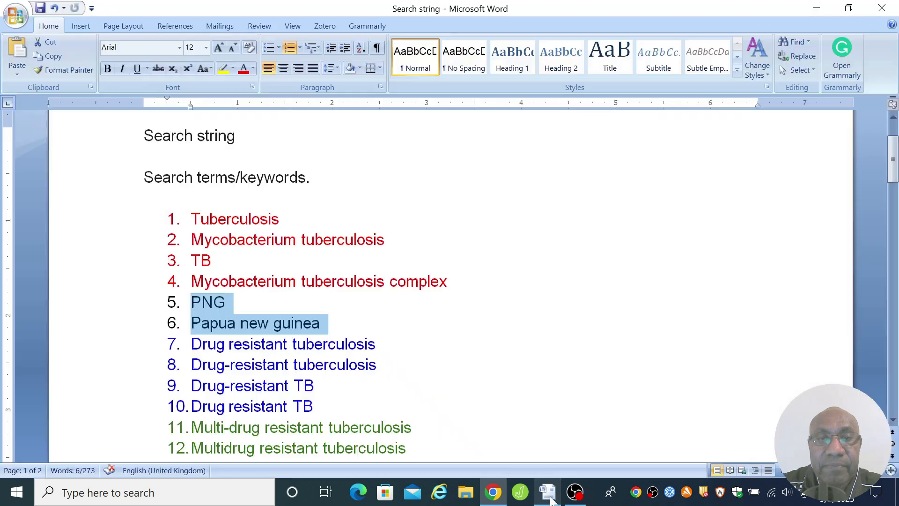
pyautogui.scroll(-10, 509, 351)
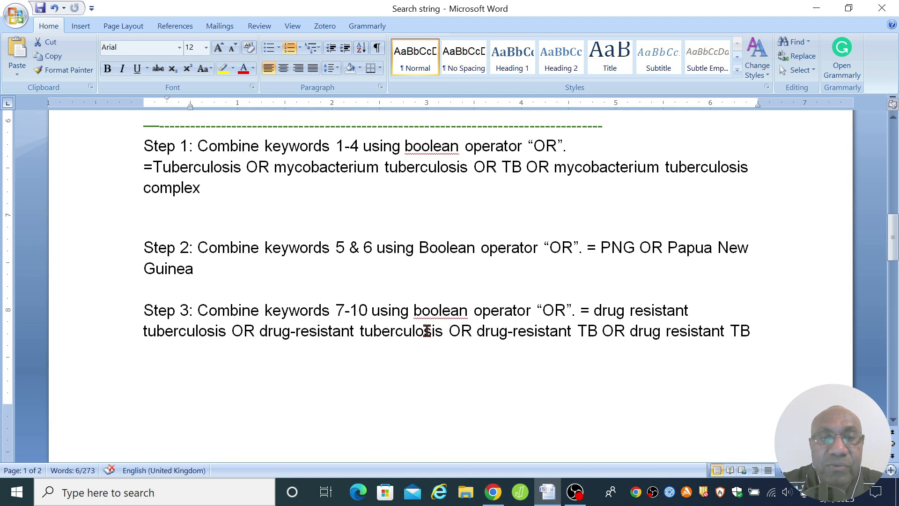
pyautogui.scroll(8, 405, 314)
pyautogui.moveTo(321, 263); pyautogui.dragTo(192, 206)
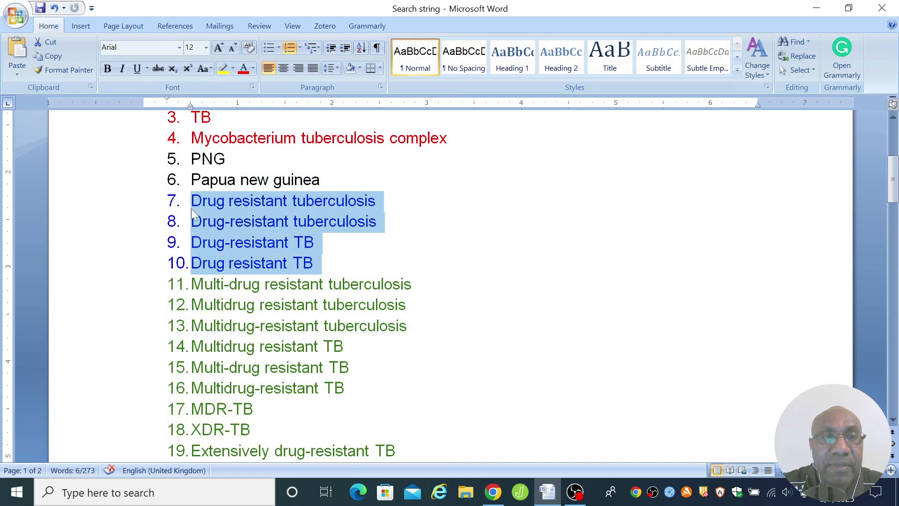
pyautogui.click(524, 284)
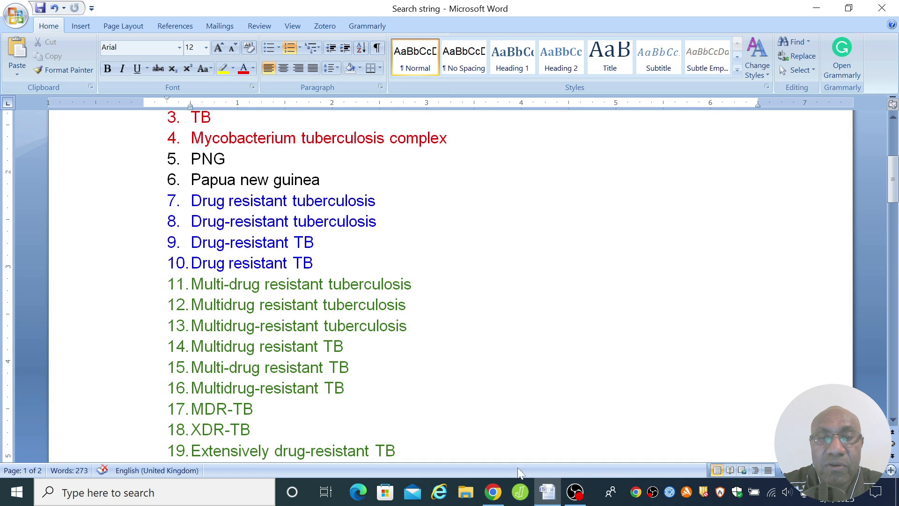
pyautogui.click(493, 492)
pyautogui.scroll(4, 394, 274)
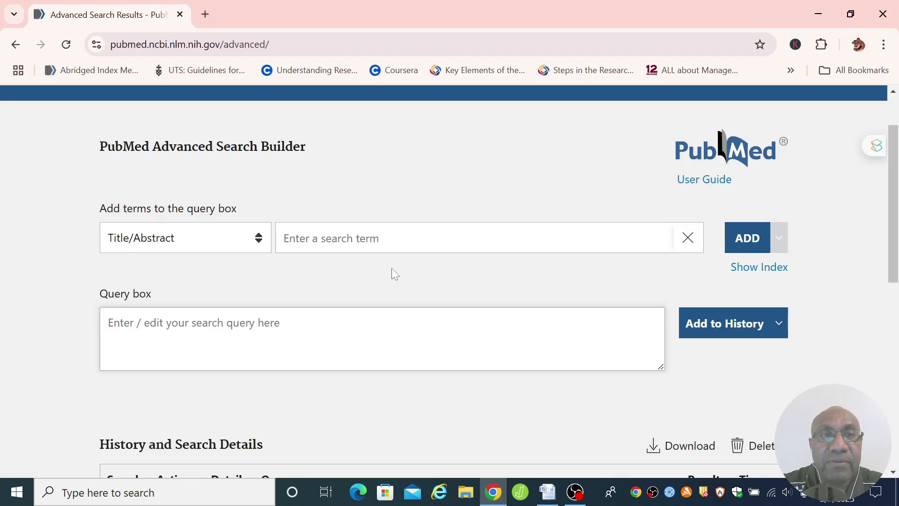
pyautogui.click(355, 244)
pyautogui.write('"')
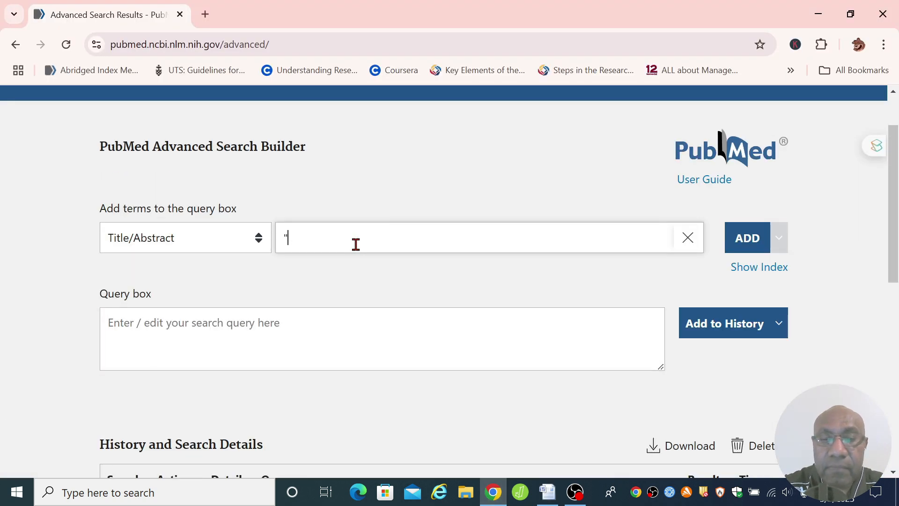
pyautogui.write('drug re')
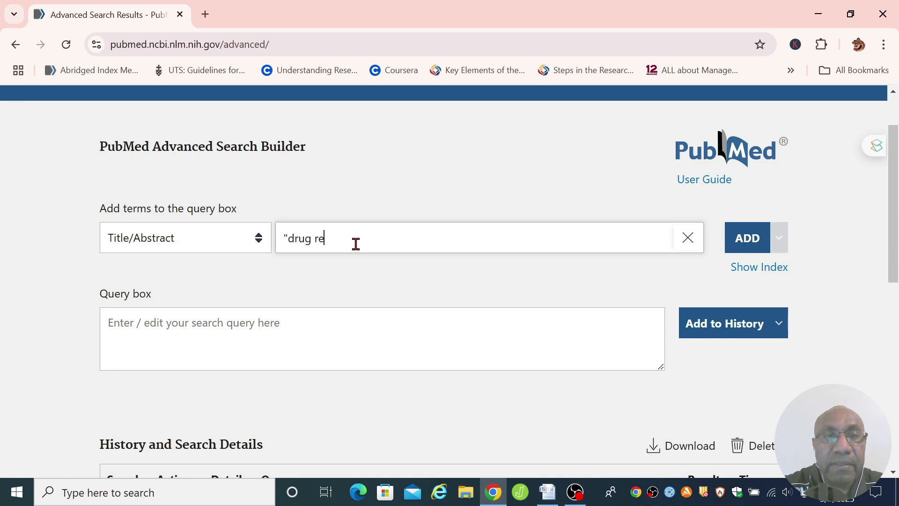
pyautogui.write('sistatn tuberculosis"')
pyautogui.click(738, 249)
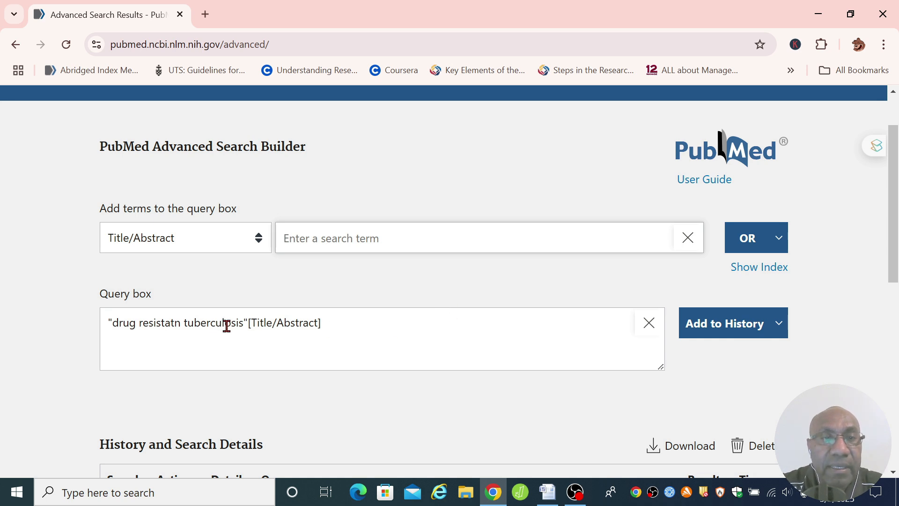
pyautogui.moveTo(347, 325); pyautogui.dragTo(83, 326)
pyautogui.press('BackSpace')
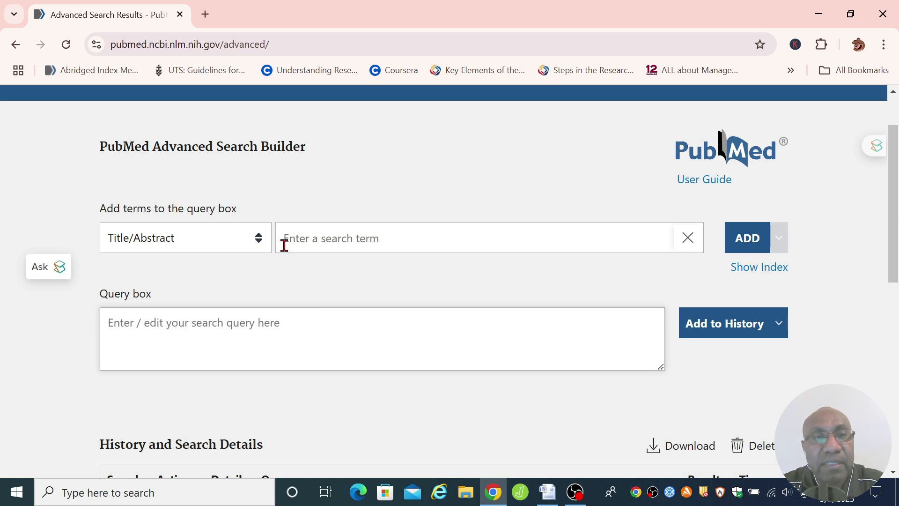
# Step: Add the quoted phrase "drug resistant tuberculosis" to the empty PubMed query as a Title/Abstract term
pyautogui.click(302, 235)
pyautogui.write('"')
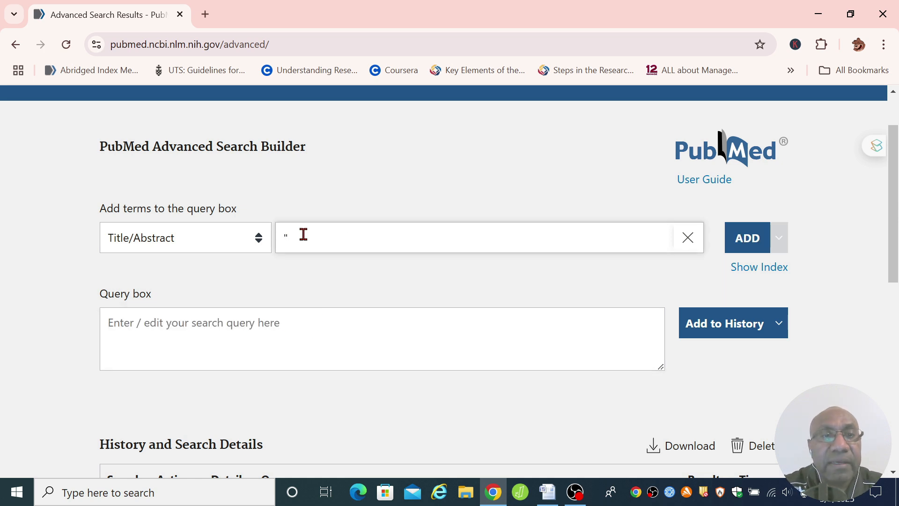
pyautogui.click(547, 493)
pyautogui.click(546, 493)
pyautogui.write('drug resistant tubercul')
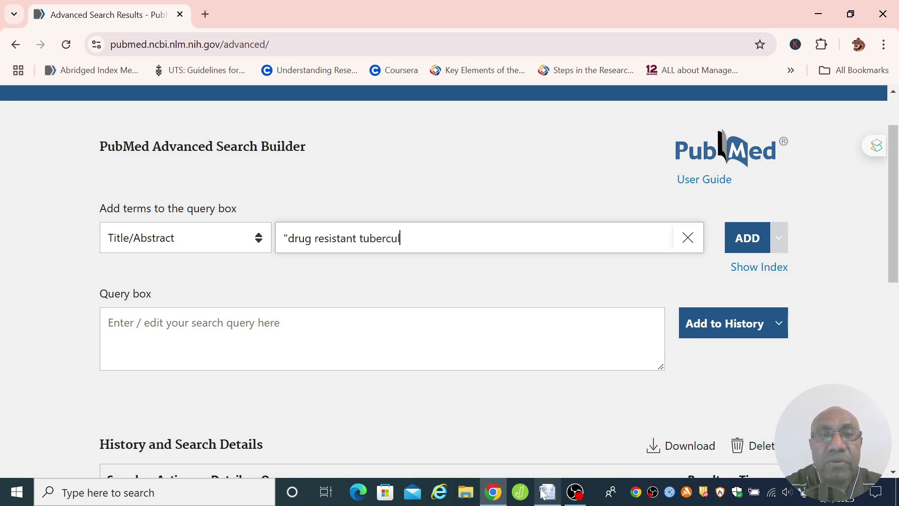
pyautogui.write('osis"')
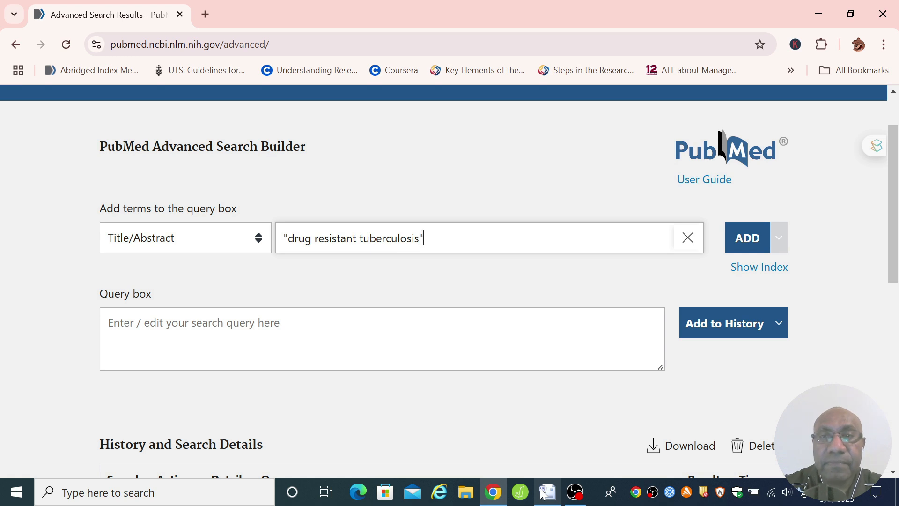
pyautogui.click(746, 236)
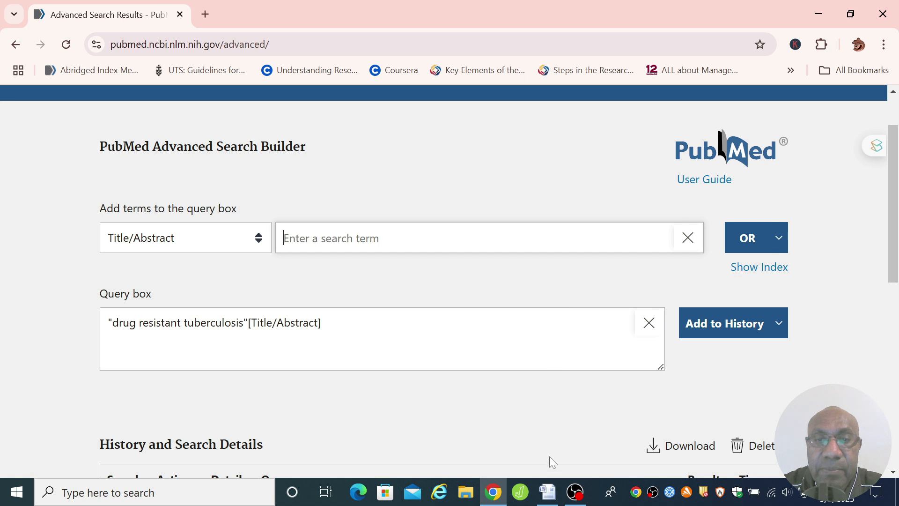
# Step: Switch to Word, highlight keyword 8, Drug-resistant tuberculosis, and place the cursor at its hyphen
pyautogui.click(547, 491)
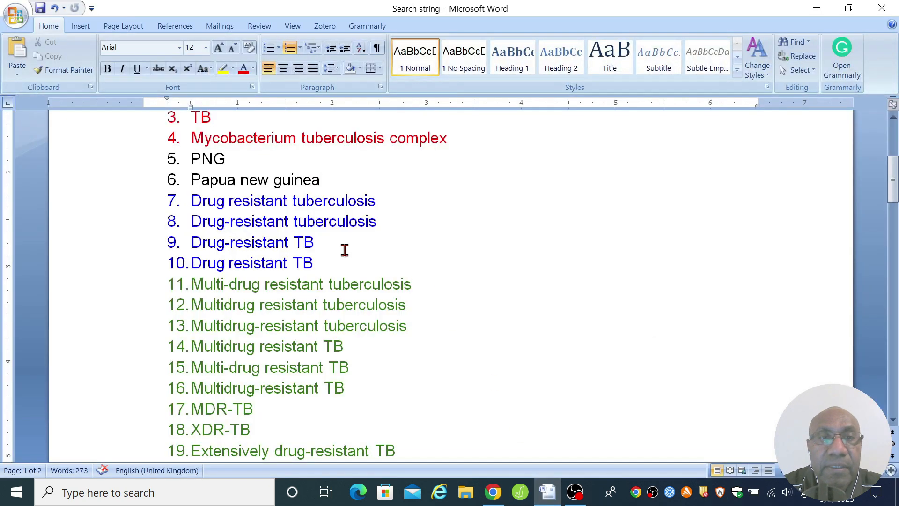
pyautogui.moveTo(381, 220); pyautogui.dragTo(217, 233)
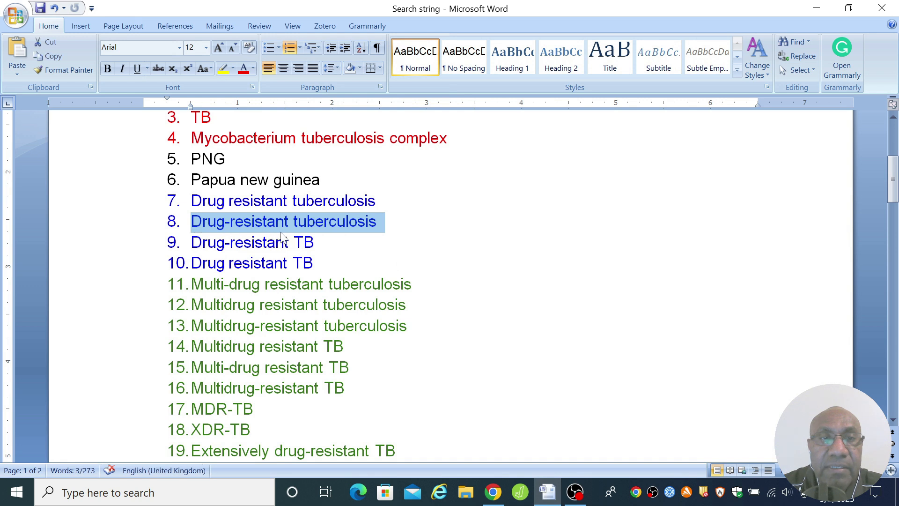
pyautogui.click(309, 230)
pyautogui.click(230, 223)
# Step: Return to PubMed and add the quoted, hyphenated phrase "drug-resistant tuberculosis" to the query as a Title/Abstract term with OR
pyautogui.click(493, 491)
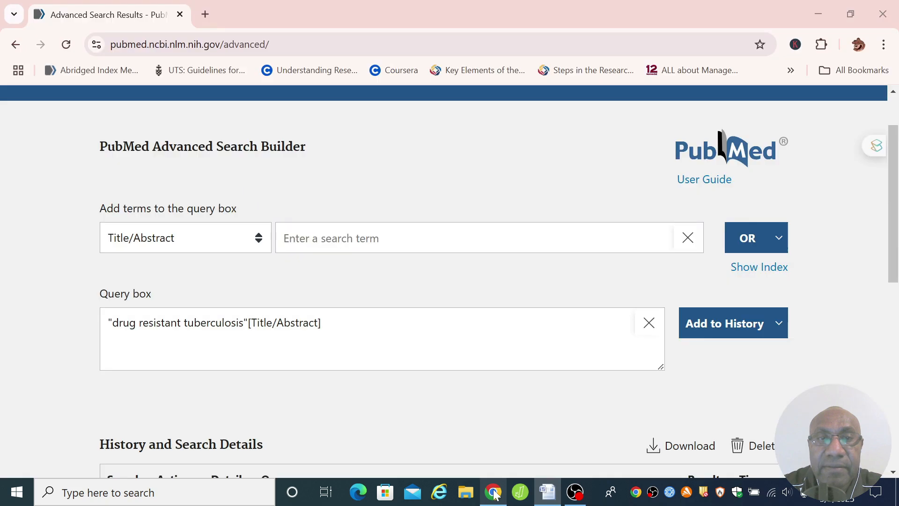
pyautogui.click(428, 252)
pyautogui.write('"drug')
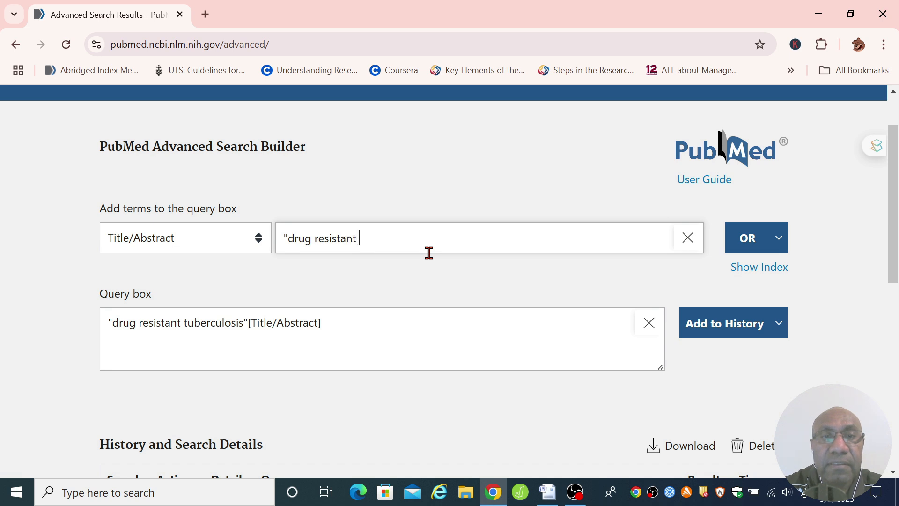
pyautogui.write('resistant tuberc')
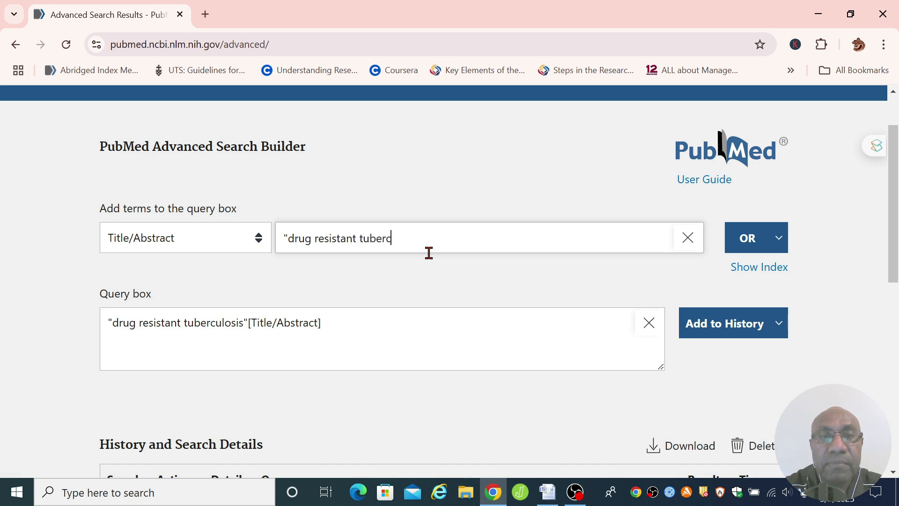
pyautogui.write('ulosis')
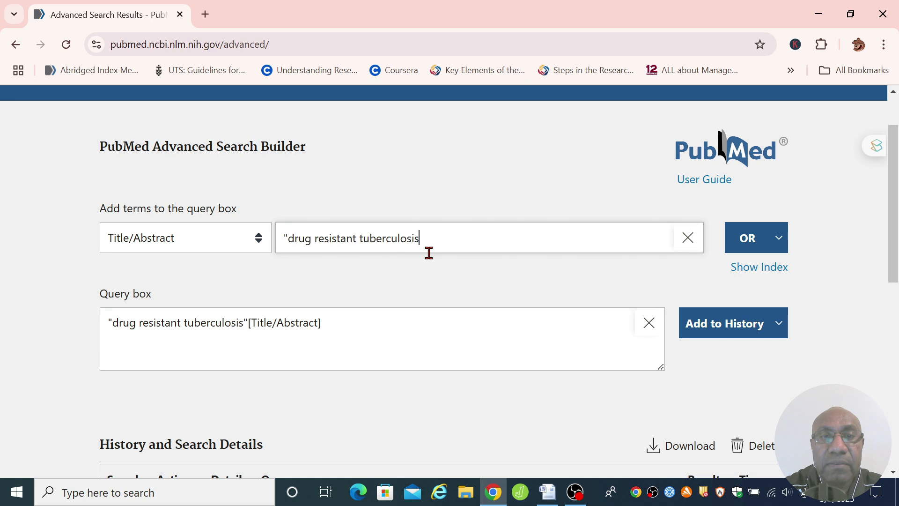
pyautogui.click(318, 240)
pyautogui.press('Left')
pyautogui.press('Delete')
pyautogui.write('-')
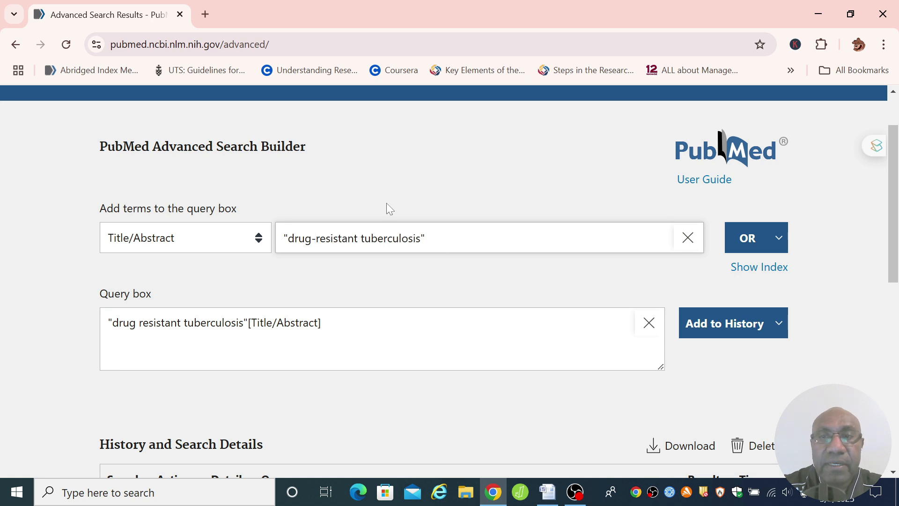
pyautogui.click(744, 238)
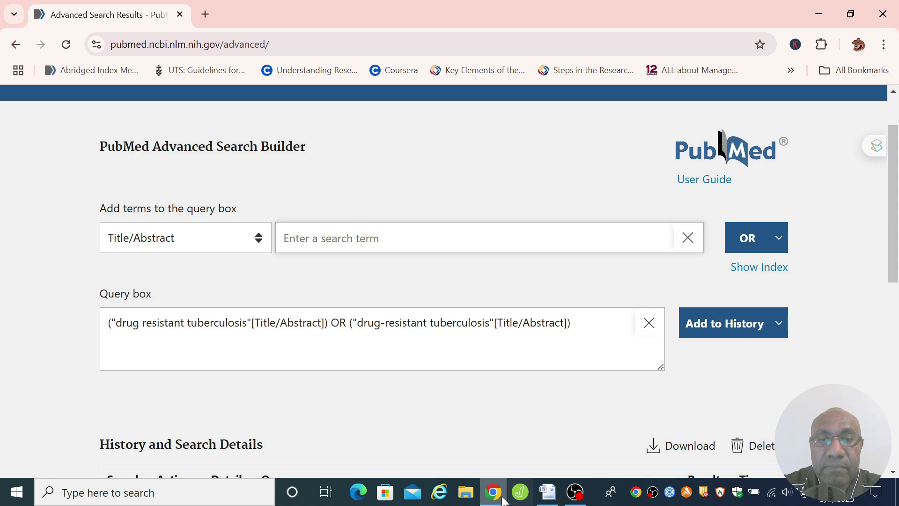
# Step: Check the next keywords in Word, return to PubMed, and add the quoted phrase "drug resistant TB" as a Title/Abstract term with OR
pyautogui.click(551, 496)
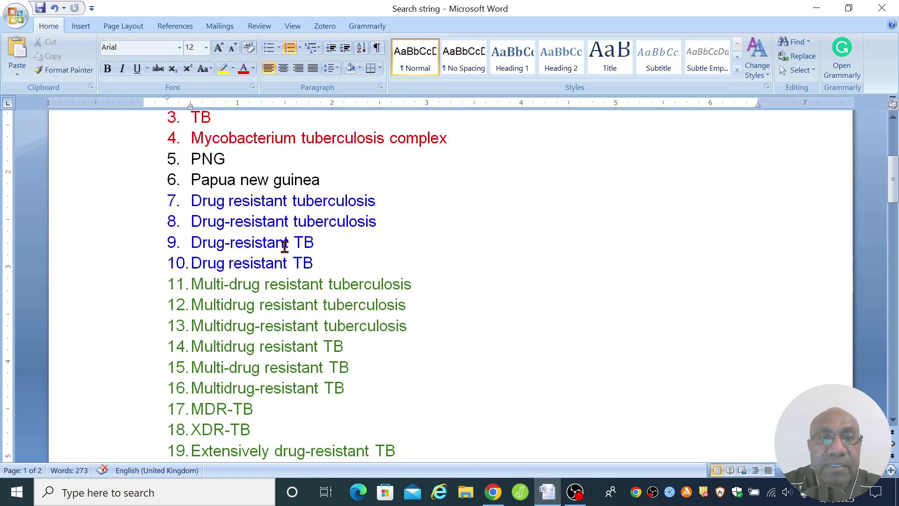
pyautogui.moveTo(492, 500)
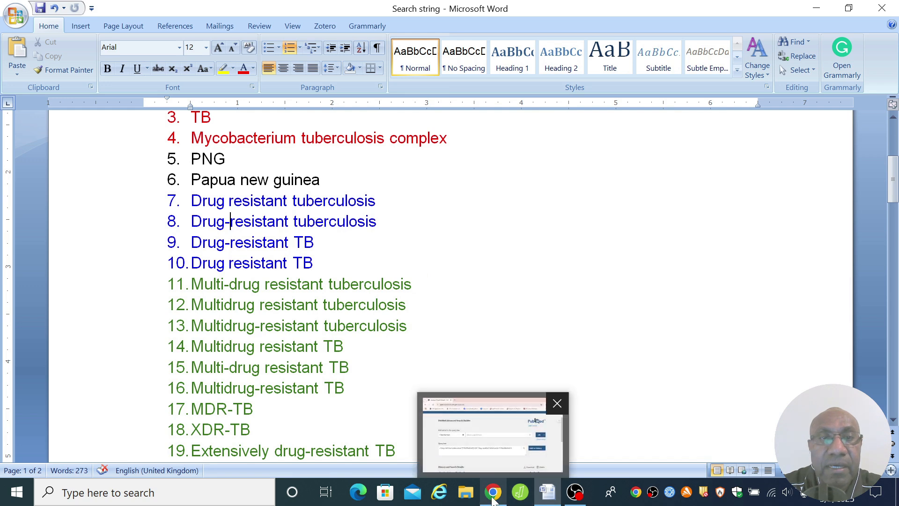
pyautogui.click(489, 404)
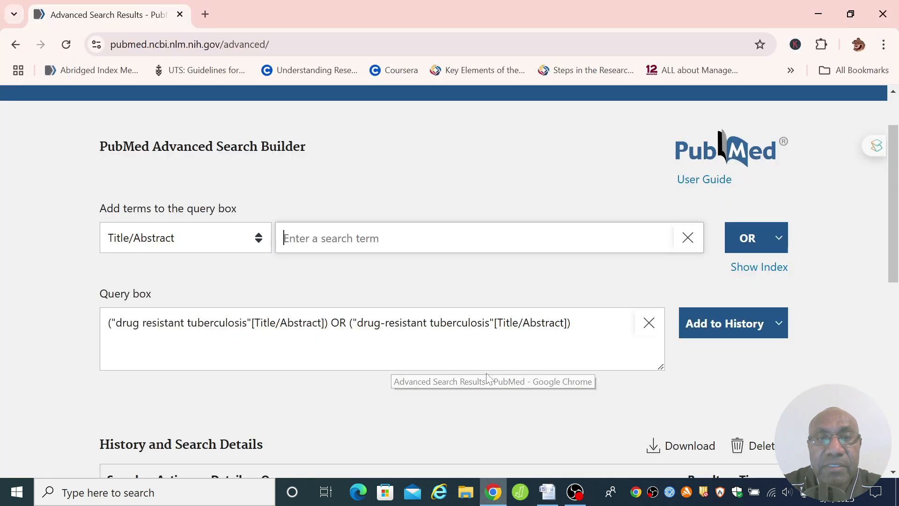
pyautogui.write('"dru')
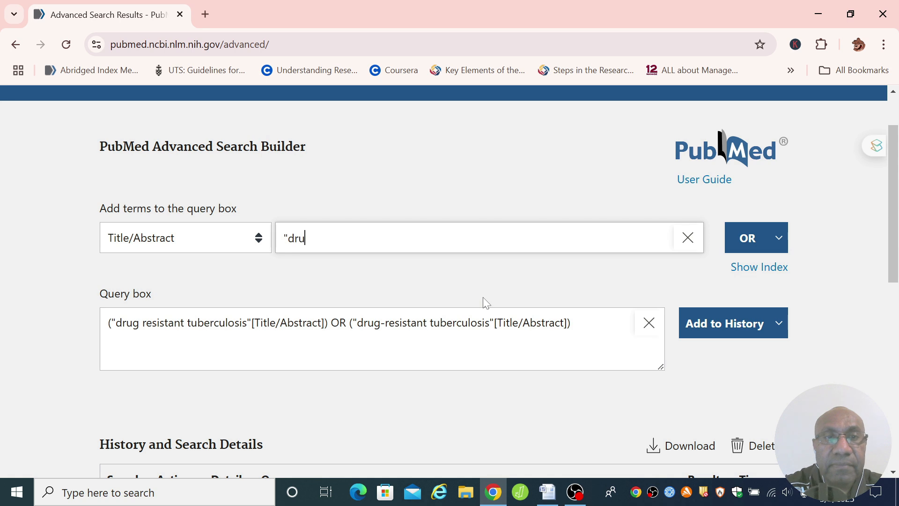
pyautogui.write('g resi')
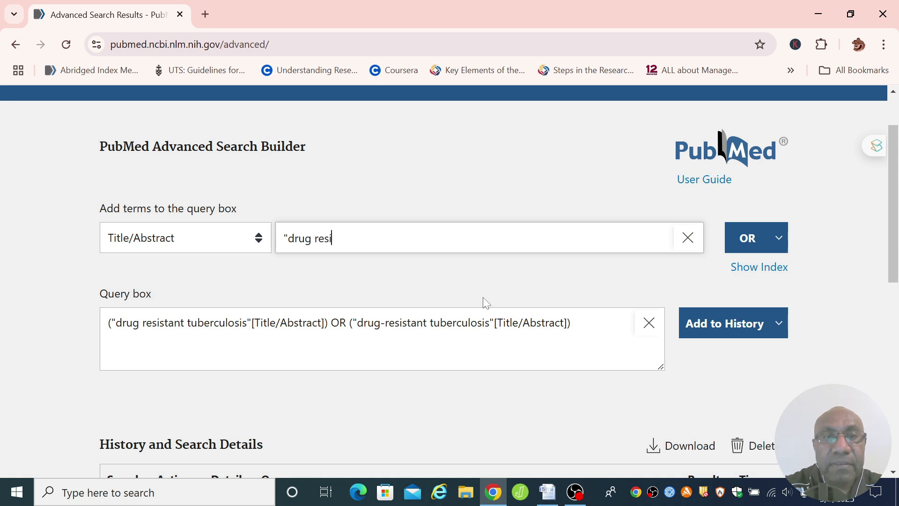
pyautogui.write('stant')
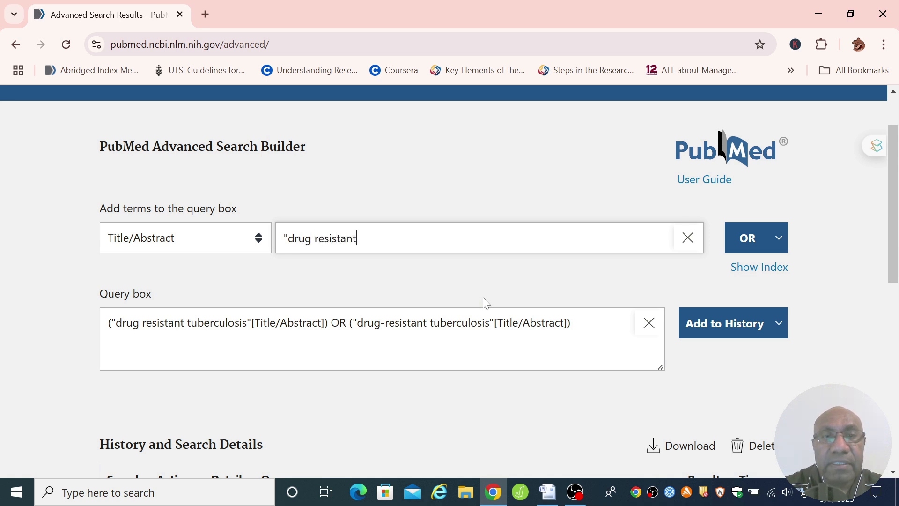
pyautogui.write(' TB"')
pyautogui.click(733, 250)
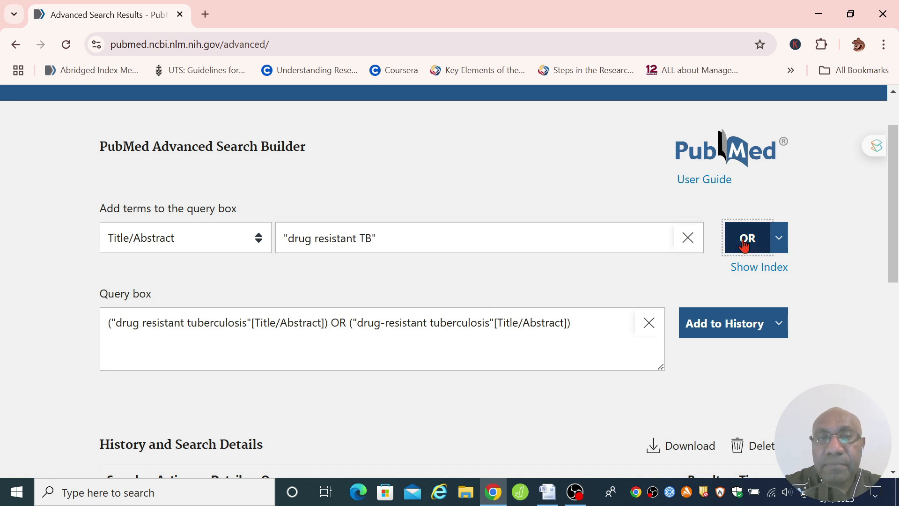
# Step: Check keyword 10 in Word, add the quoted, hyphenated phrase "drug-resistant TB" with OR in PubMed, and save the combined query to the history
pyautogui.click(547, 492)
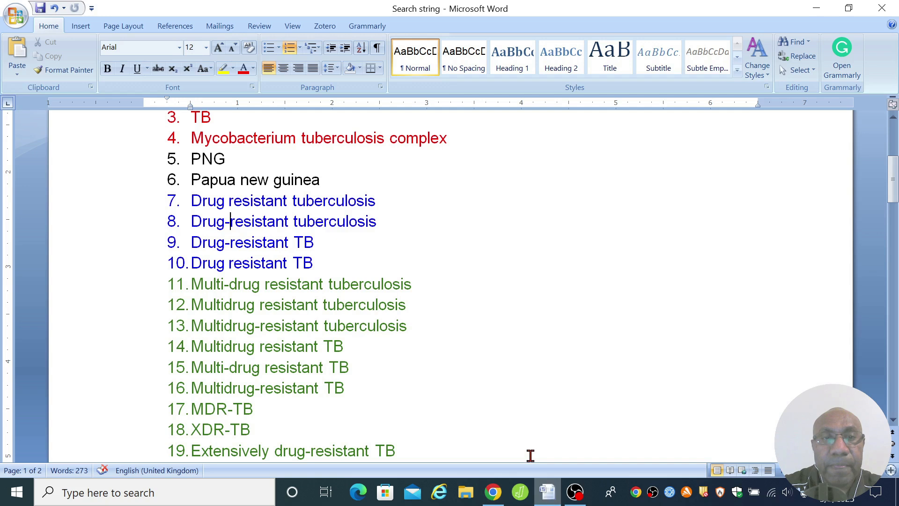
pyautogui.click(320, 259)
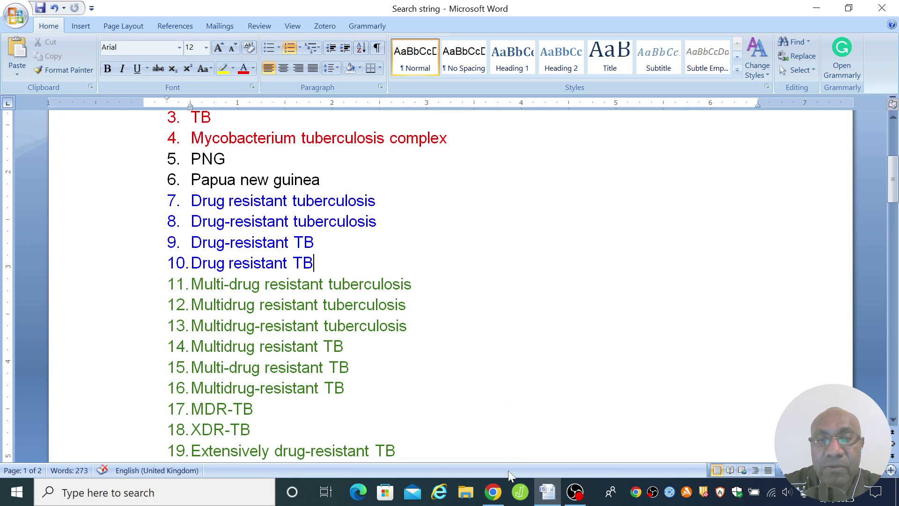
pyautogui.click(493, 491)
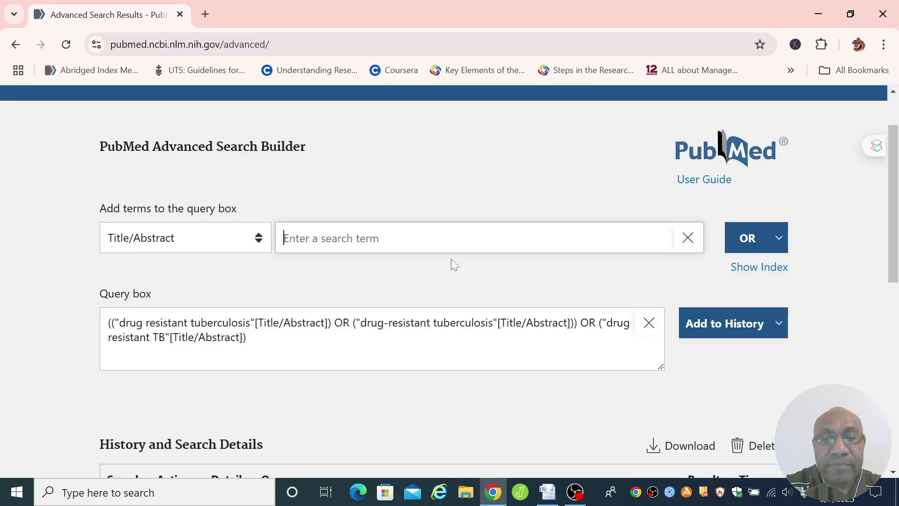
pyautogui.write('"drug')
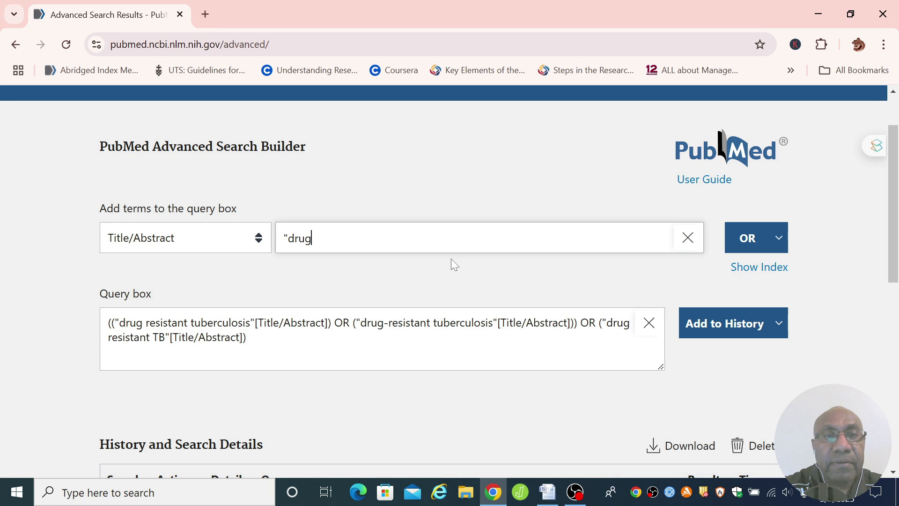
pyautogui.write('-')
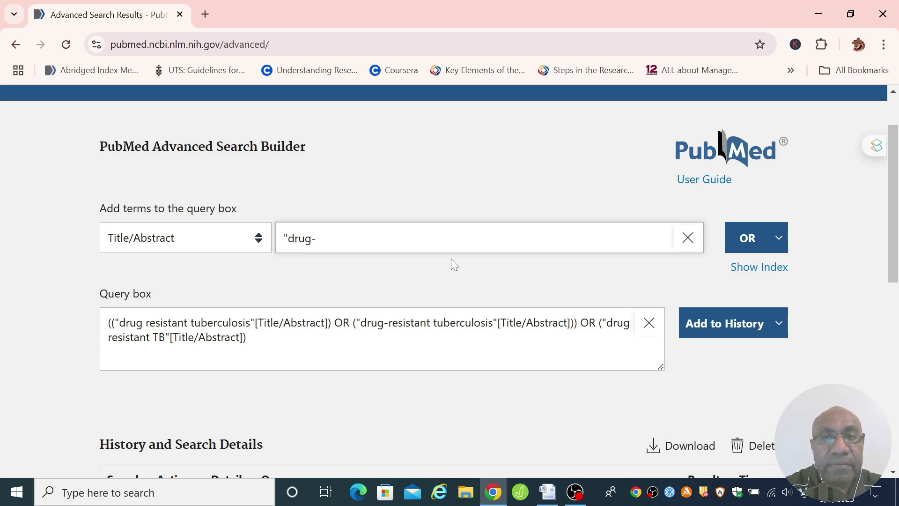
pyautogui.write('resistan')
pyautogui.press('BackSpace')
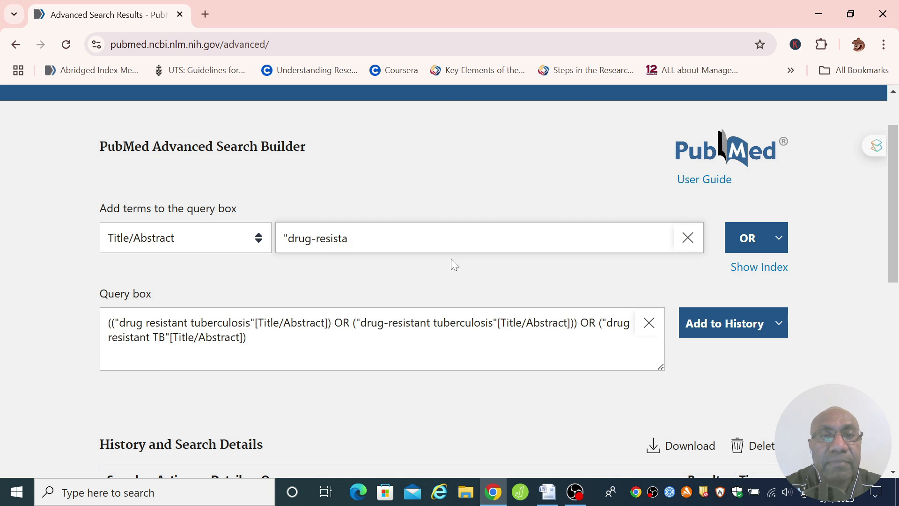
pyautogui.write('nt TB"')
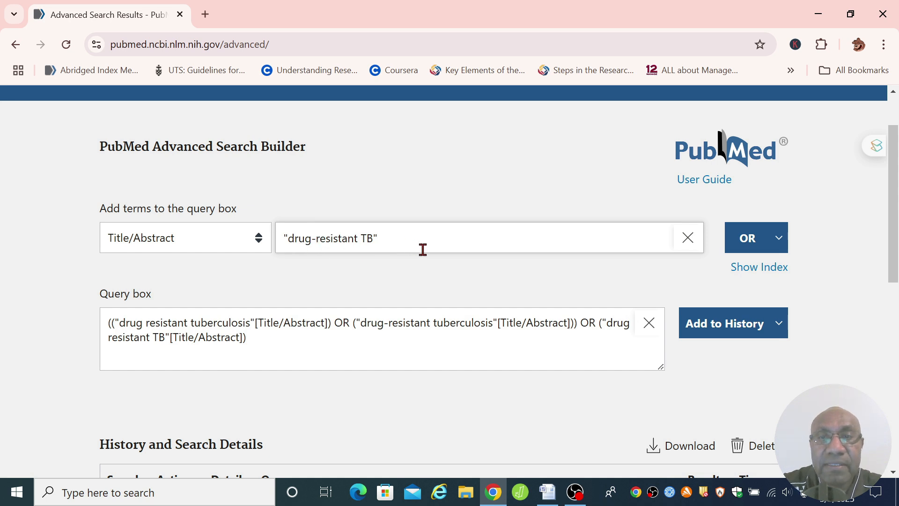
pyautogui.click(744, 246)
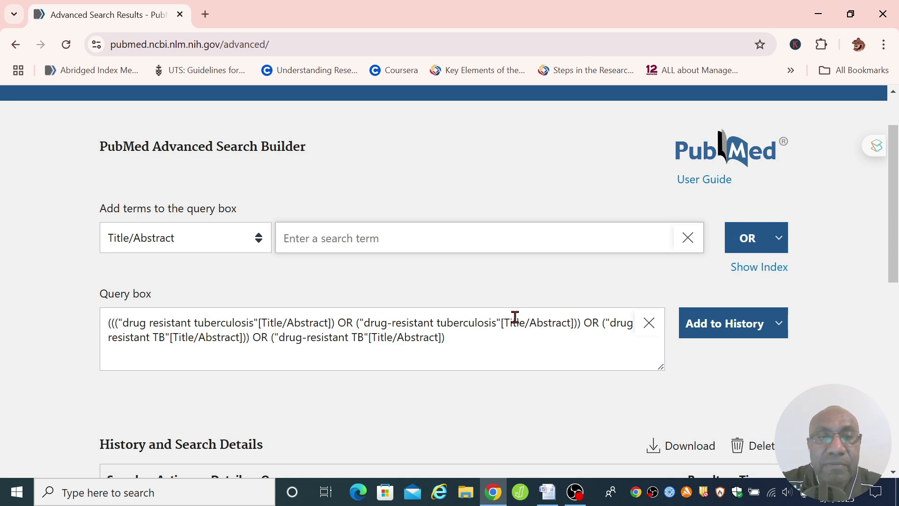
pyautogui.click(713, 333)
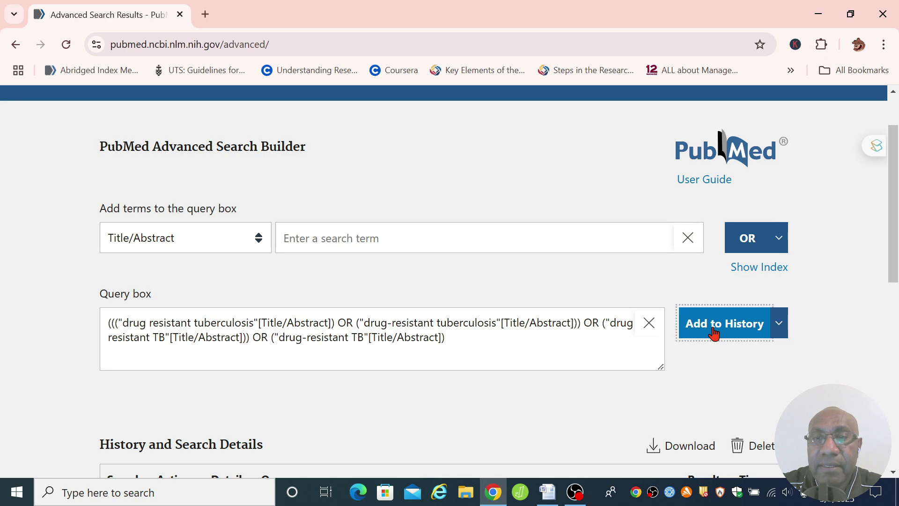
pyautogui.scroll(-4, 885, 309)
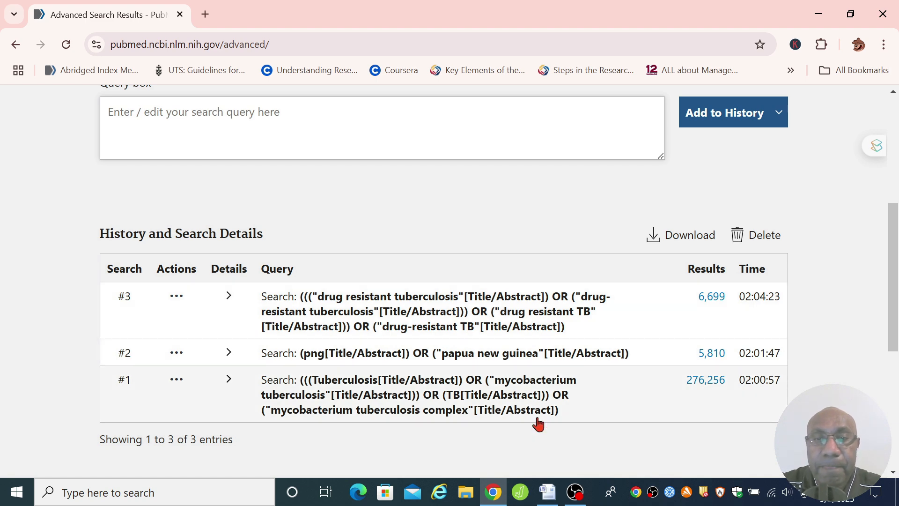
# Step: Switch to Word and highlight the green keywords 11 to 21 to review the next group of terms
pyautogui.click(547, 491)
pyautogui.scroll(-2, 491, 287)
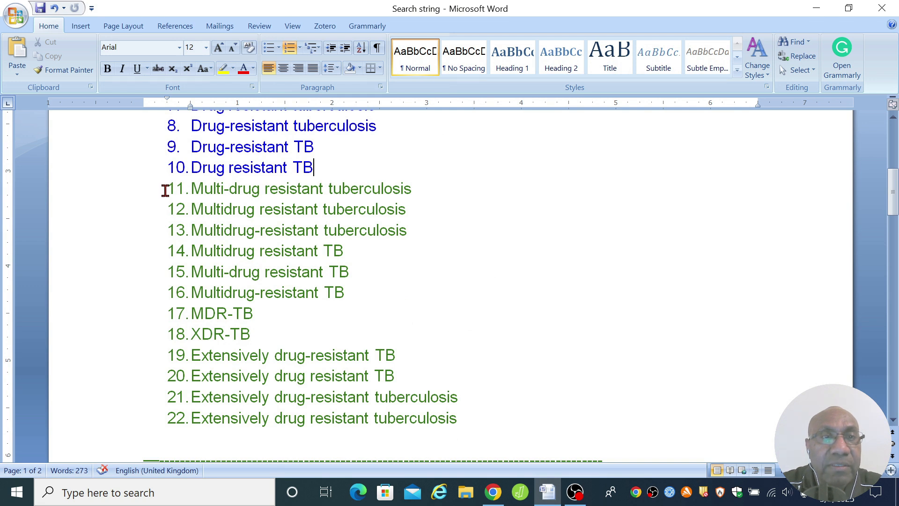
pyautogui.moveTo(165, 189); pyautogui.dragTo(196, 425)
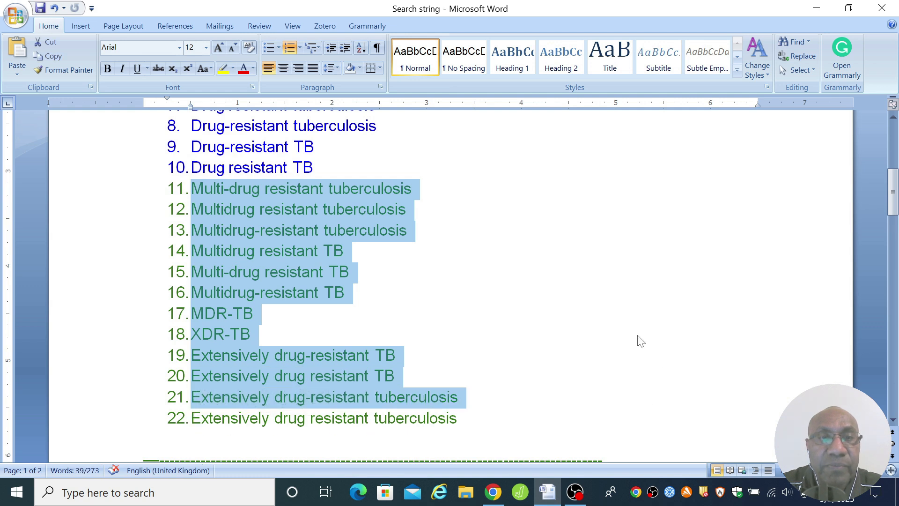
pyautogui.click(642, 339)
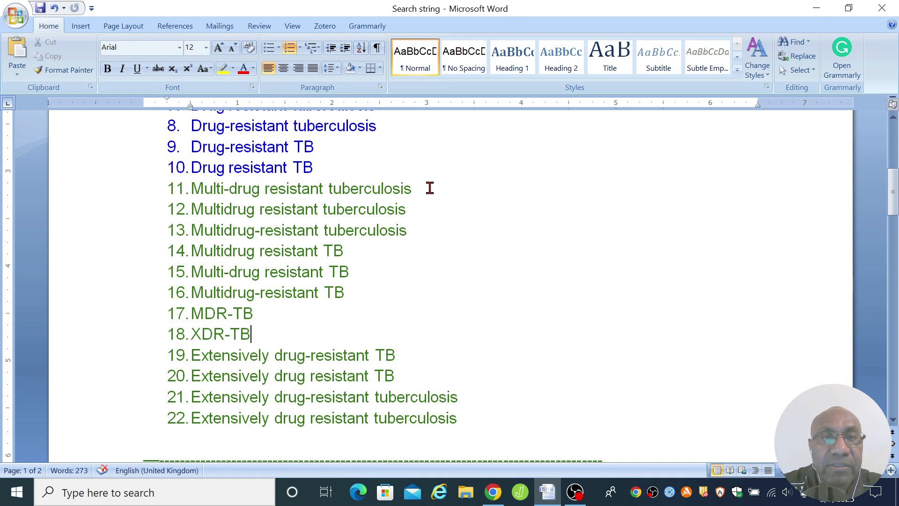
# Step: Copy keyword 11, Multi-drug resistant tuberculosis, from Word and paste it as the search term in the PubMed search builder
pyautogui.moveTo(430, 187); pyautogui.dragTo(185, 188)
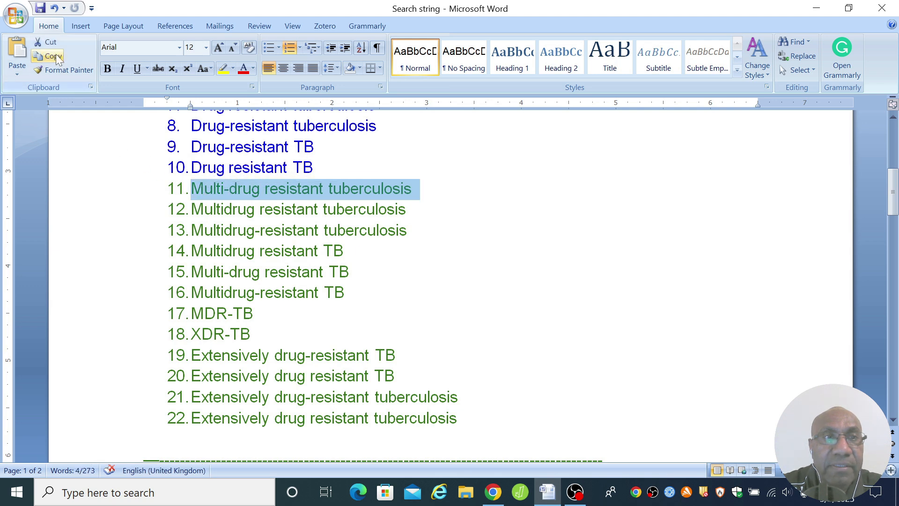
pyautogui.click(483, 495)
pyautogui.scroll(5, 369, 257)
pyautogui.click(362, 240)
pyautogui.rightClick(362, 240)
pyautogui.click(381, 318)
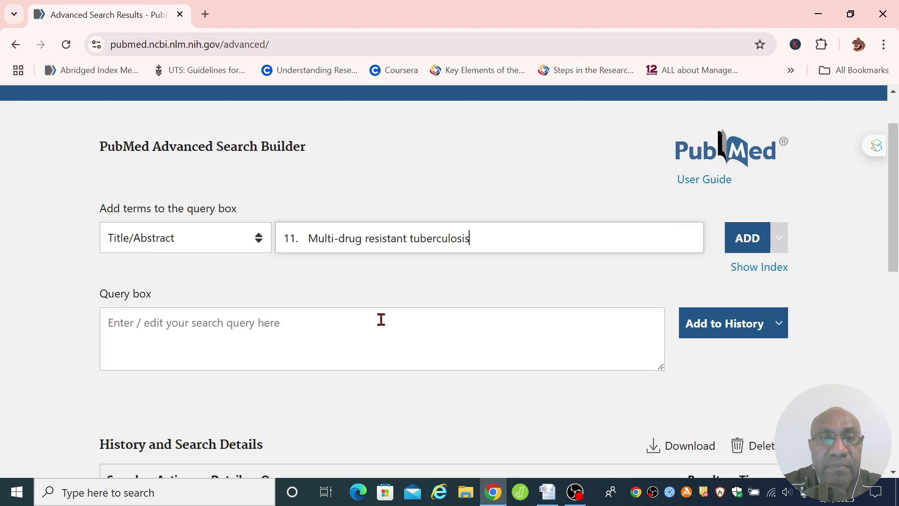
# Step: Remove the list number from the pasted term, enclose "Multi-drug resistant tuberculosis" in quotation marks, and add it to the empty query
pyautogui.click(308, 242)
pyautogui.press('BackSpace')
pyautogui.press('BackSpace')
pyautogui.press('BackSpace')
pyautogui.press('BackSpace')
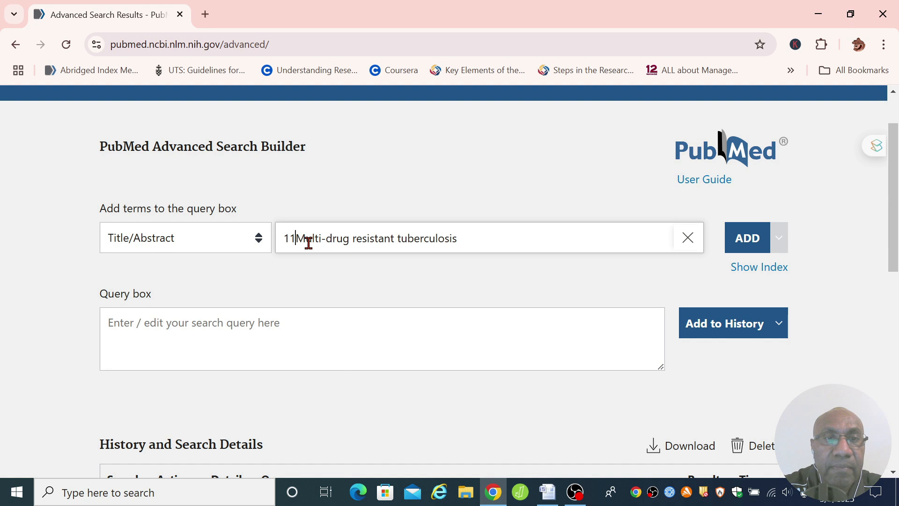
pyautogui.write('"')
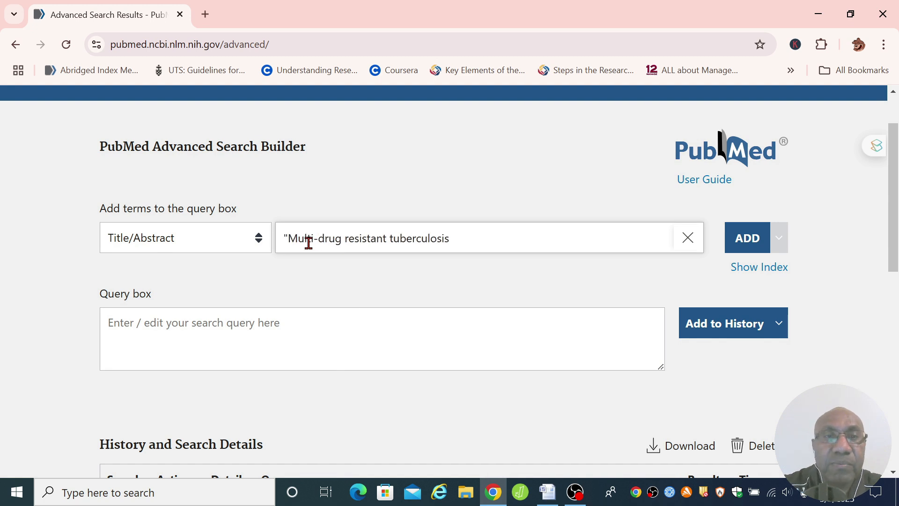
pyautogui.click(453, 240)
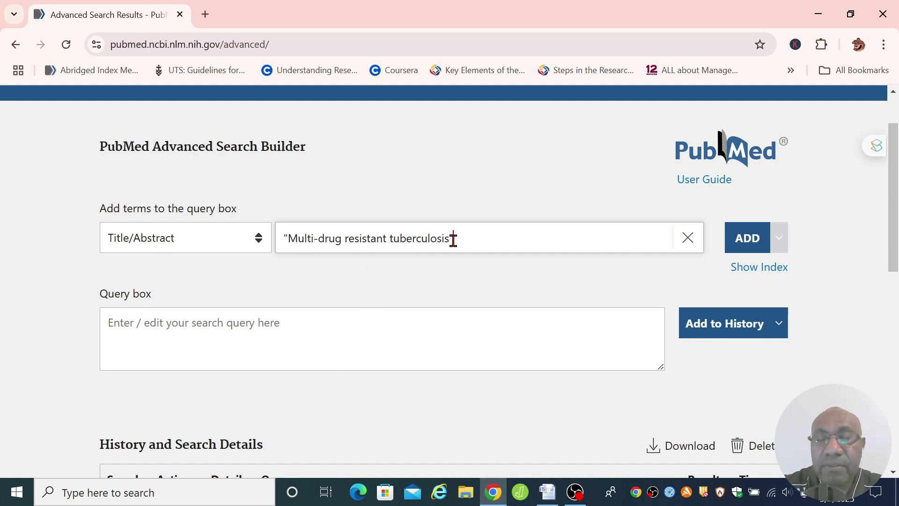
pyautogui.click(732, 239)
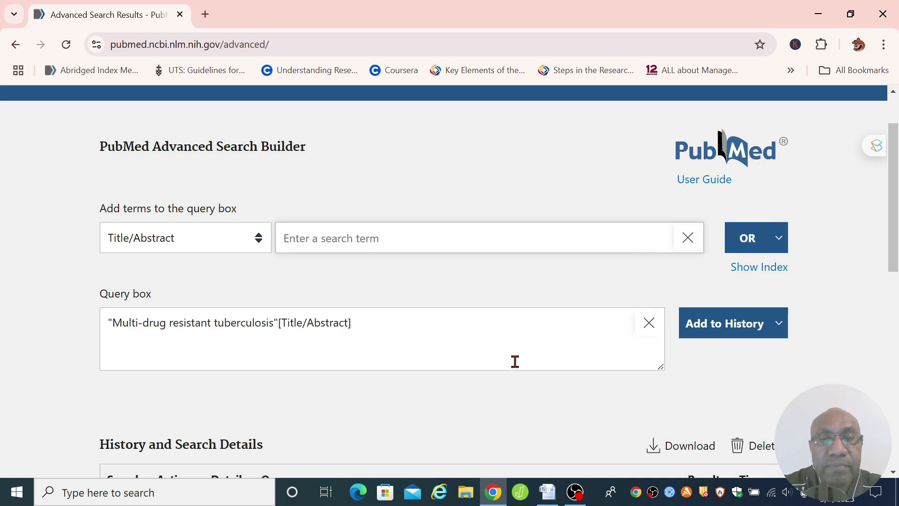
# Step: Copy keyword 12, Multidrug resistant tuberculosis, from Word and paste it as the next PubMed search term
pyautogui.click(548, 491)
pyautogui.click(470, 237)
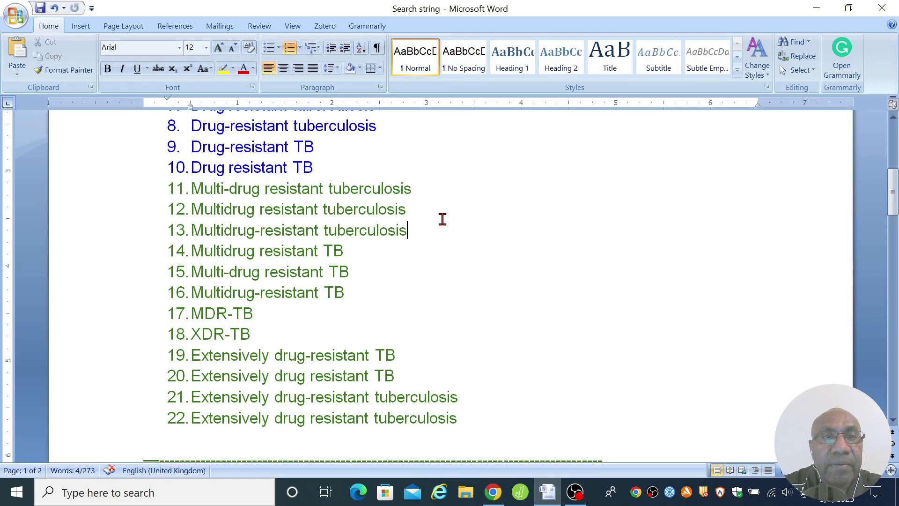
pyautogui.moveTo(423, 208); pyautogui.dragTo(225, 206)
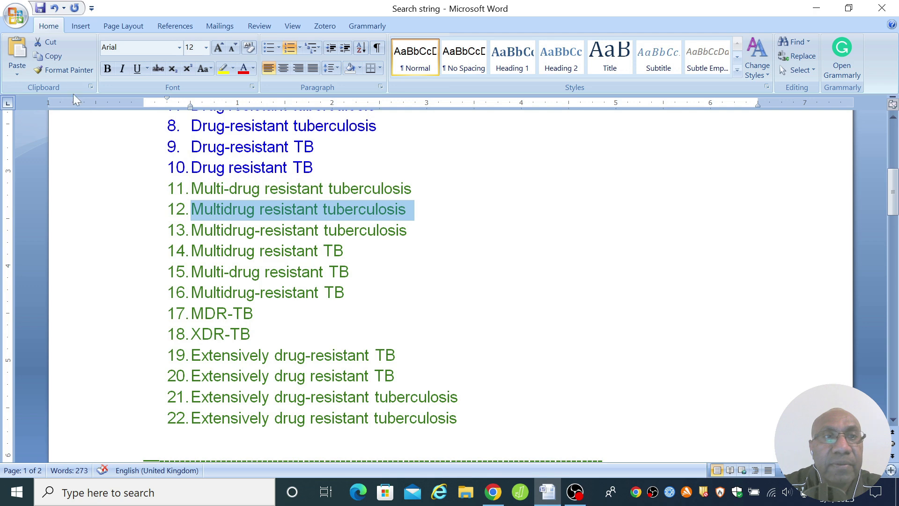
pyautogui.click(53, 56)
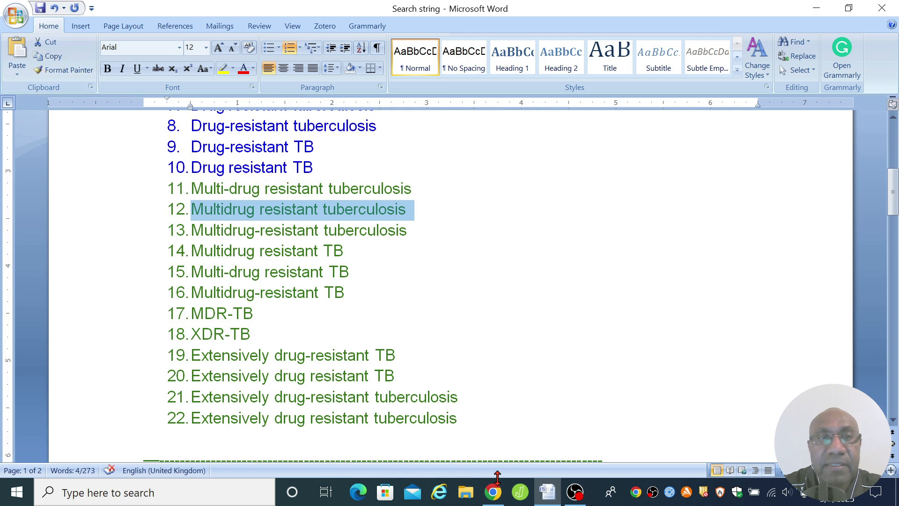
pyautogui.click(494, 492)
pyautogui.rightClick(399, 238)
pyautogui.click(412, 316)
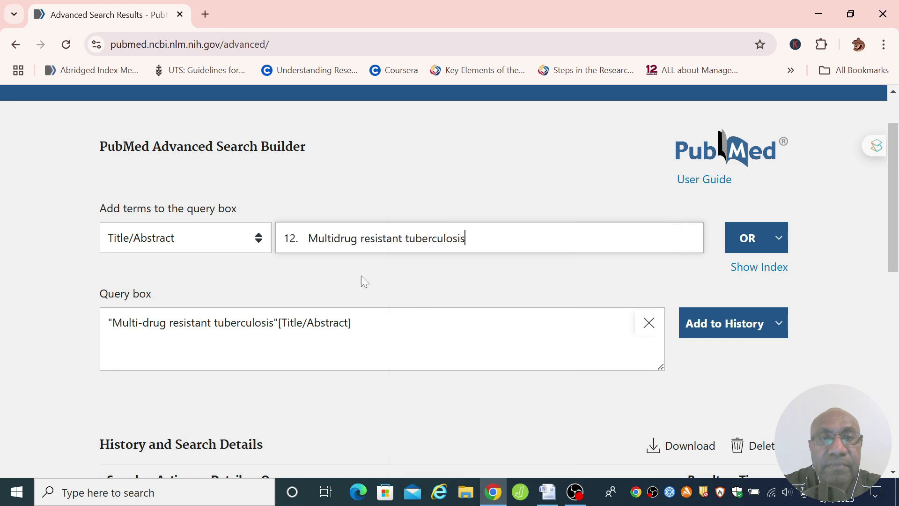
# Step: Strip the list number, enclose "Multidrug resistant tuberculosis" in quotation marks, and add it to the query with OR
pyautogui.click(314, 235)
pyautogui.press('BackSpace')
pyautogui.press('BackSpace')
pyautogui.press('BackSpace')
pyautogui.press('BackSpace')
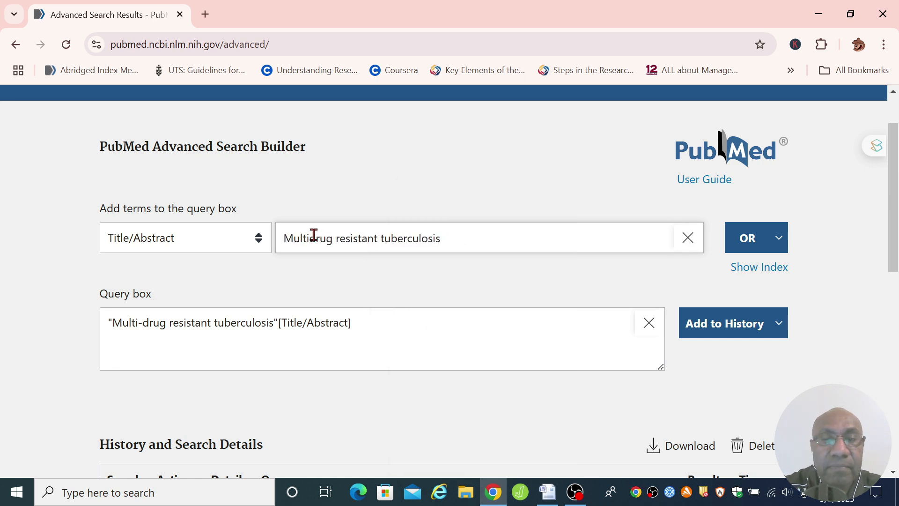
pyautogui.write('"')
pyautogui.click(458, 246)
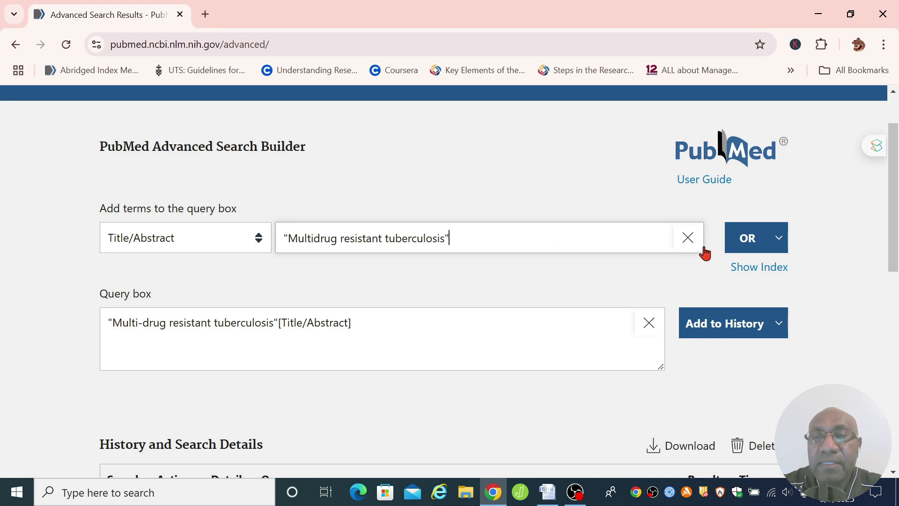
pyautogui.click(746, 241)
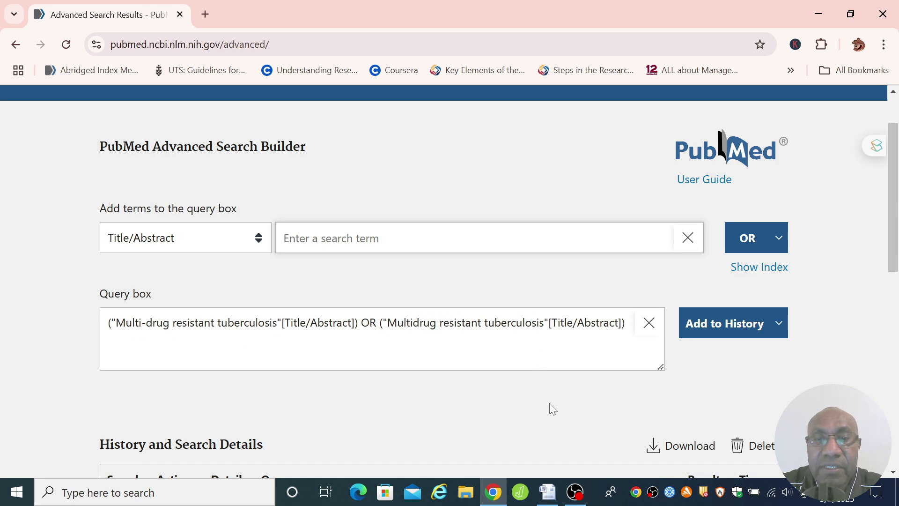
# Step: Copy keyword 13, Multidrug-resistant tuberculosis, from the Word list and paste it as the next PubMed search term
pyautogui.click(546, 491)
pyautogui.moveTo(408, 230); pyautogui.dragTo(211, 233)
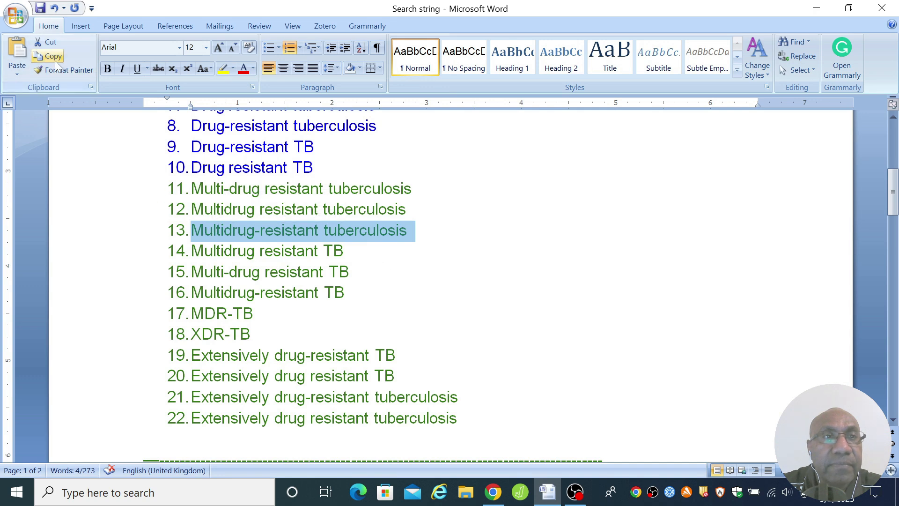
pyautogui.click(493, 491)
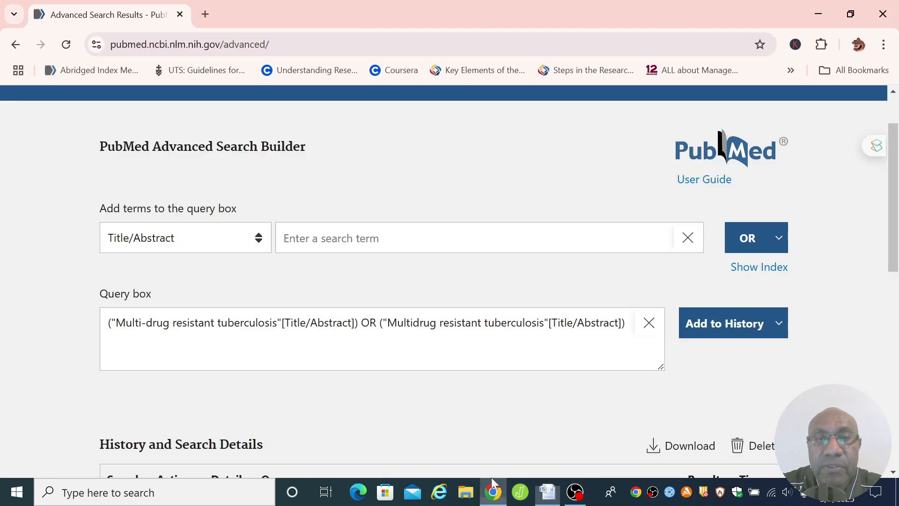
pyautogui.rightClick(409, 239)
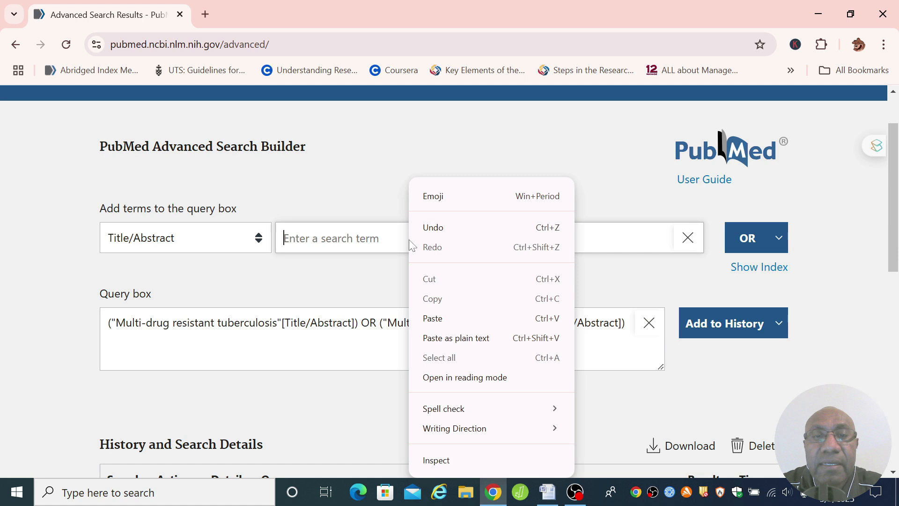
pyautogui.click(432, 318)
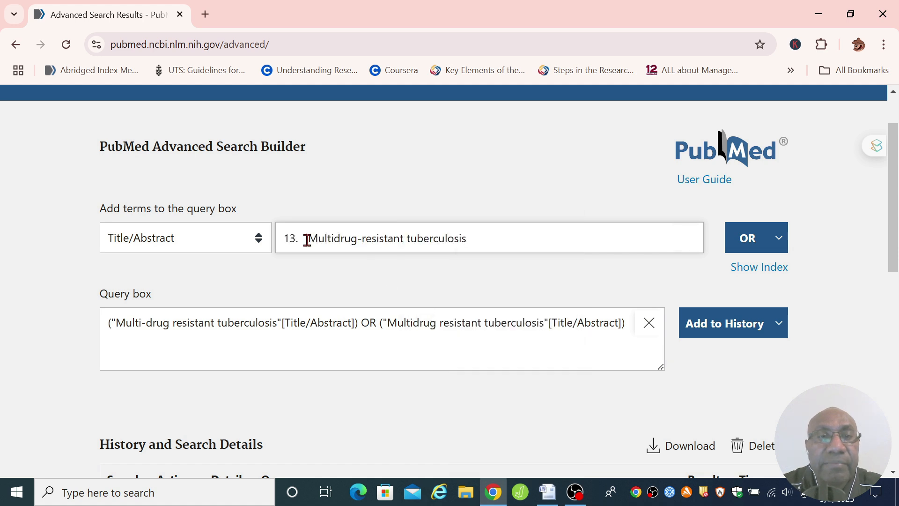
# Step: Strip the list number, enclose "Multidrug-resistant tuberculosis" in quotation marks, and add it to the query with OR
pyautogui.click(312, 238)
pyautogui.press('BackSpace')
pyautogui.press('BackSpace')
pyautogui.press('BackSpace')
pyautogui.press('BackSpace')
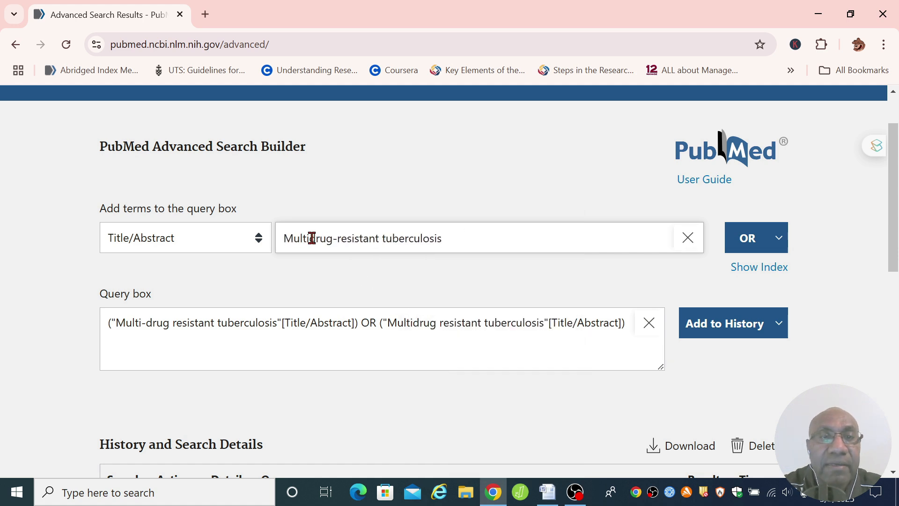
pyautogui.write('"')
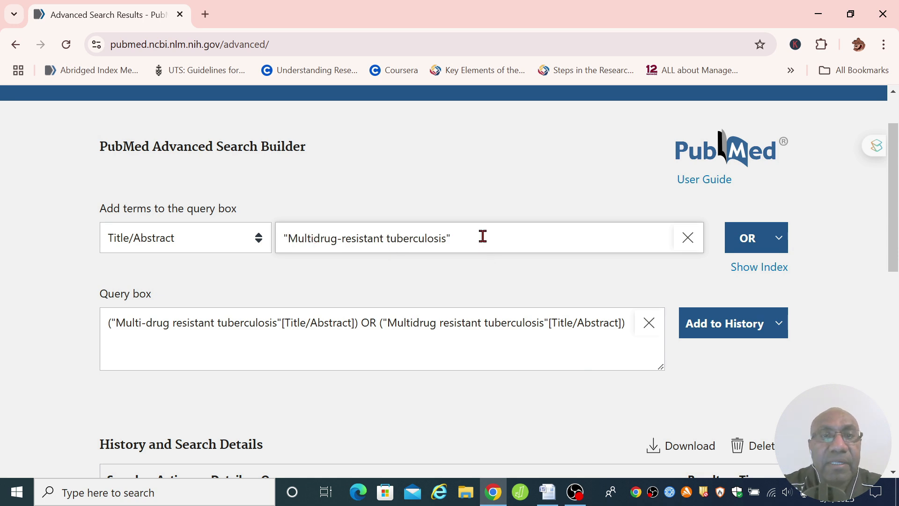
pyautogui.click(546, 494)
pyautogui.hotkey('ctrl', 'c')
pyautogui.click(545, 494)
pyautogui.hotkey('ctrl', 'v')
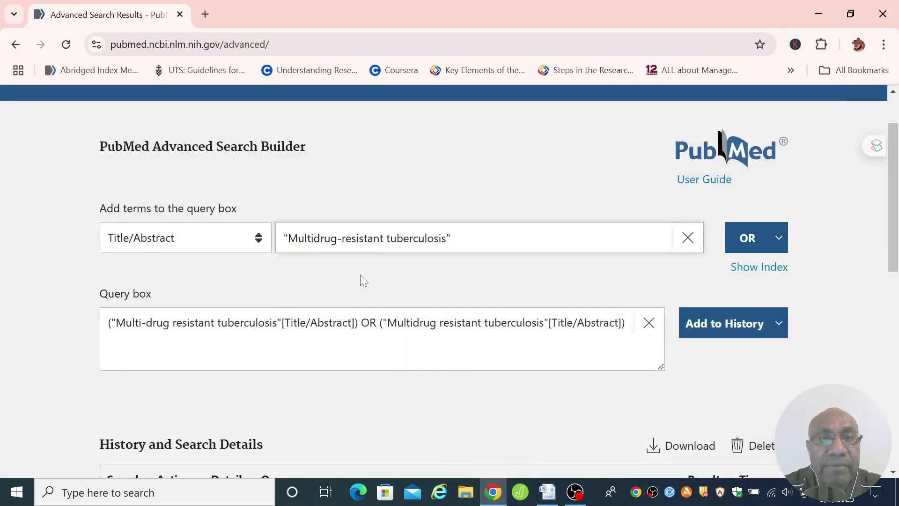
pyautogui.click(747, 244)
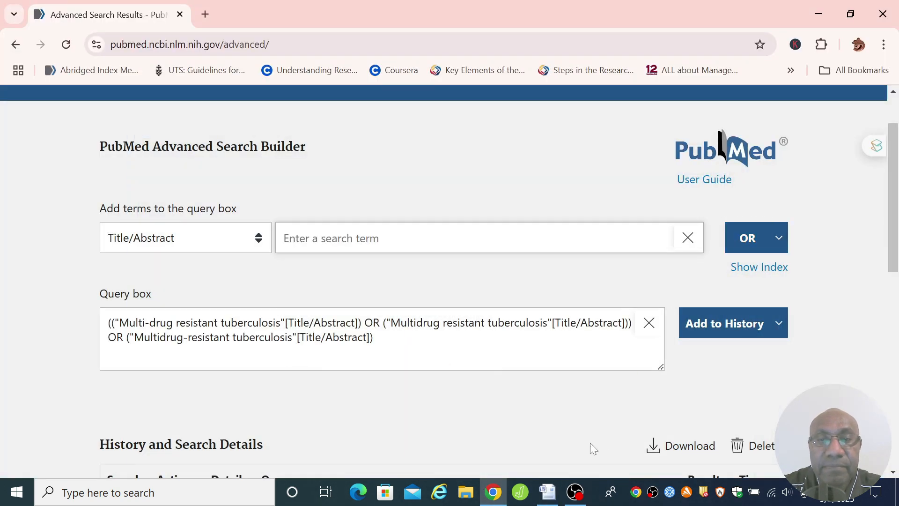
# Step: Copy keyword 14, Multidrug resistant TB, from the Word list and paste it as the next PubMed search term
pyautogui.click(547, 494)
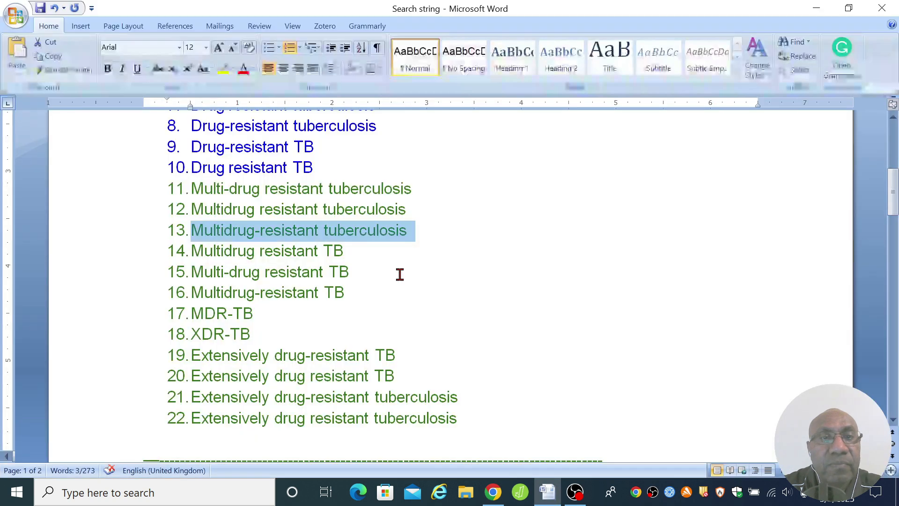
pyautogui.moveTo(353, 253); pyautogui.dragTo(221, 251)
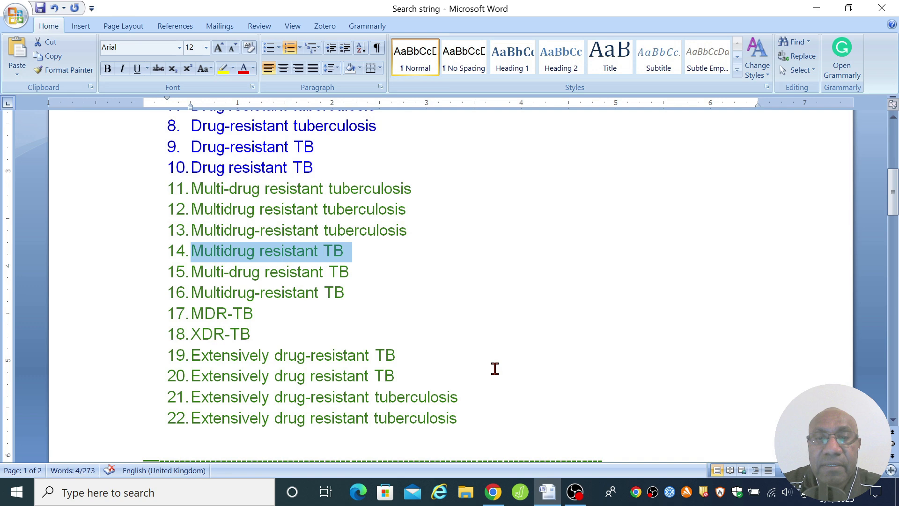
pyautogui.click(493, 492)
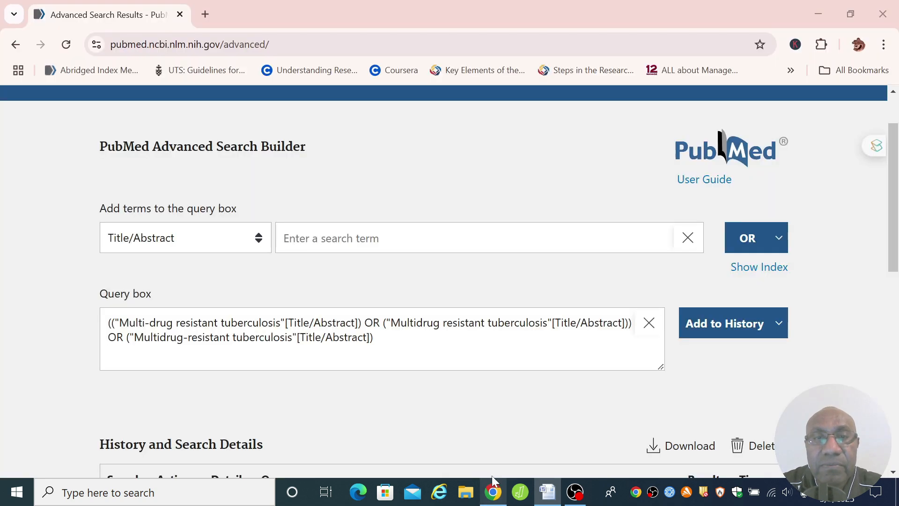
pyautogui.rightClick(383, 237)
pyautogui.click(402, 317)
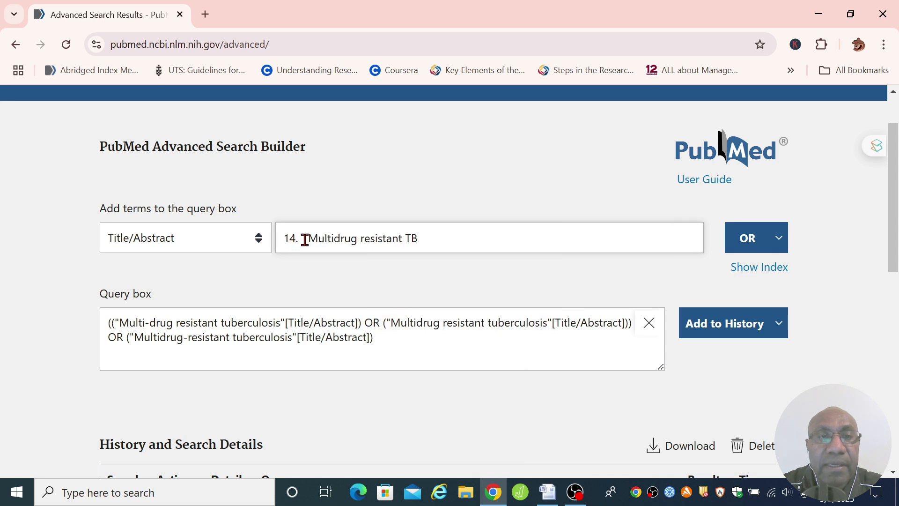
# Step: Strip the list number, enclose "Multidrug resistant TB" in quotation marks, and add it to the query with OR
pyautogui.click(311, 238)
pyautogui.press('BackSpace')
pyautogui.press('BackSpace')
pyautogui.press('BackSpace')
pyautogui.press('BackSpace')
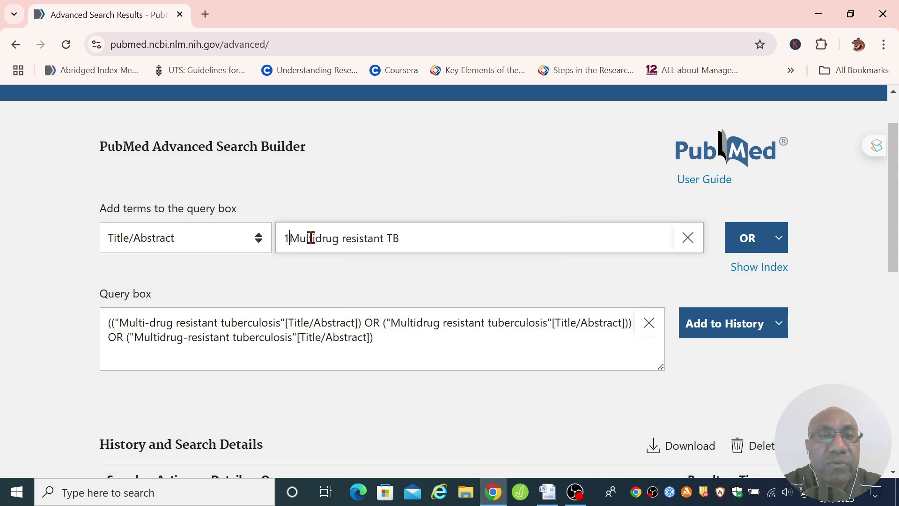
pyautogui.write('"')
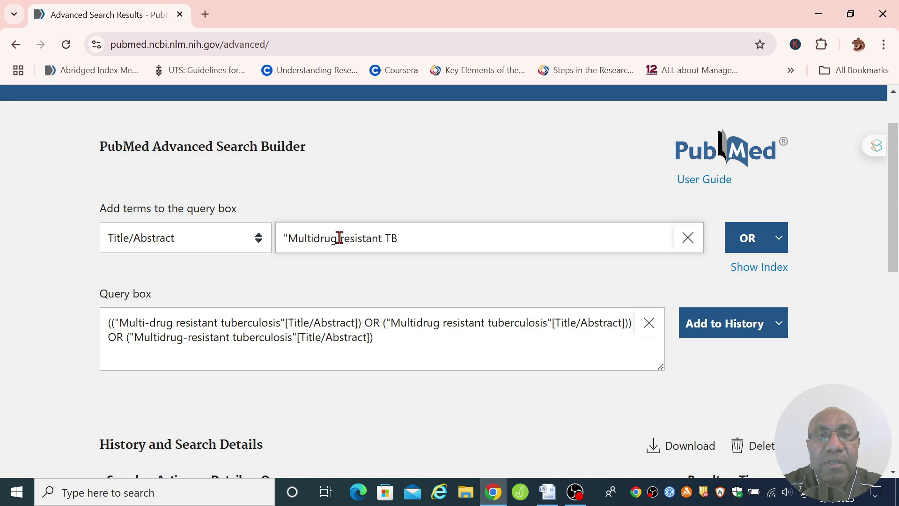
pyautogui.click(406, 235)
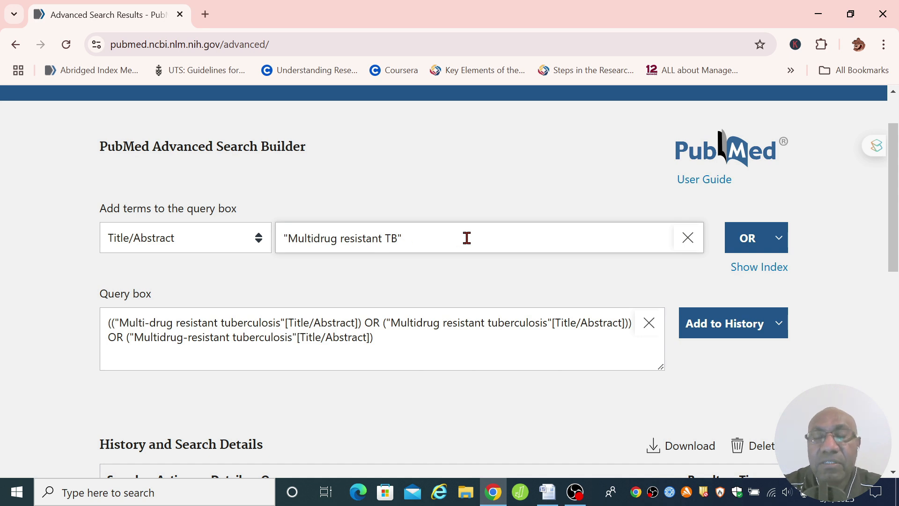
pyautogui.click(747, 239)
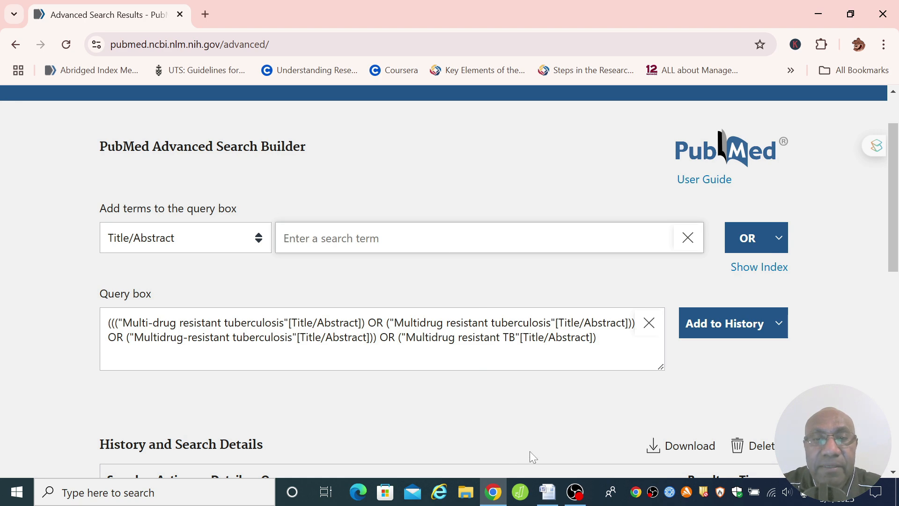
# Step: Copy keyword 15, Multi-drug resistant TB, from the Word list and paste it as the next PubMed search term
pyautogui.click(547, 491)
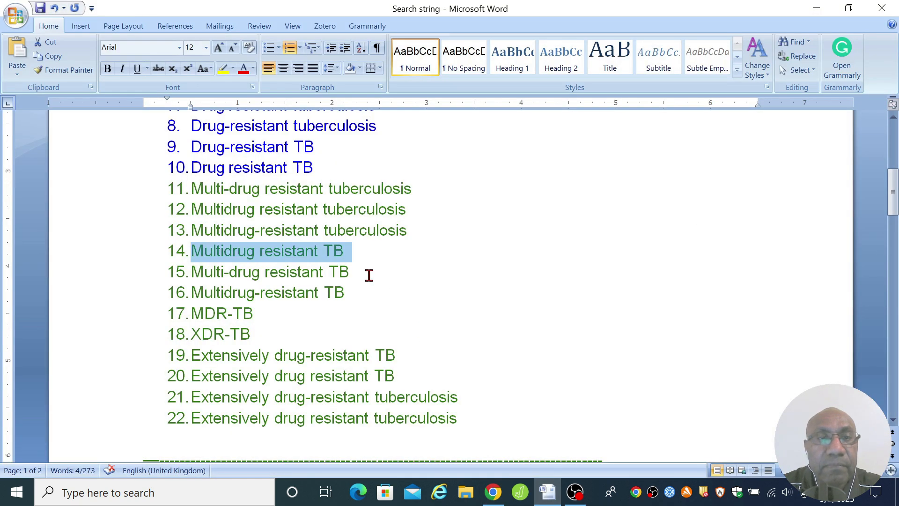
pyautogui.click(350, 272)
pyautogui.moveTo(351, 272); pyautogui.dragTo(189, 272)
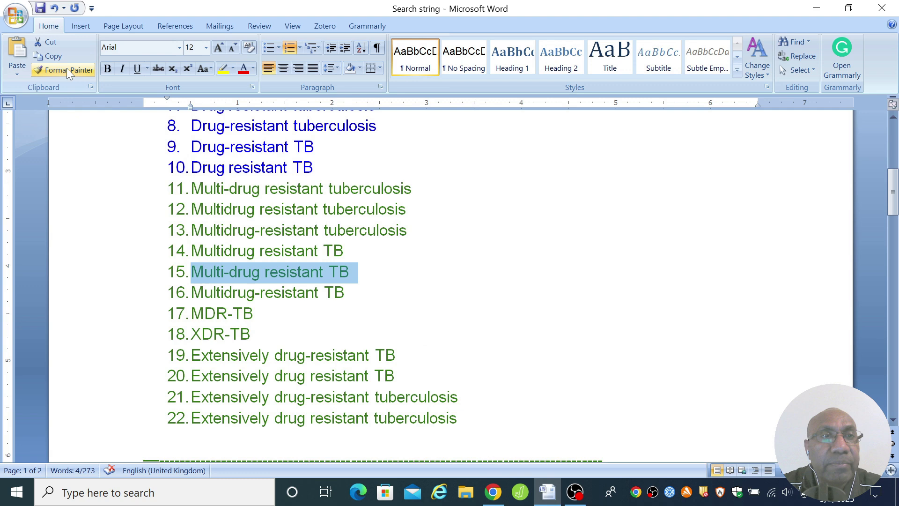
pyautogui.click(60, 57)
pyautogui.click(493, 492)
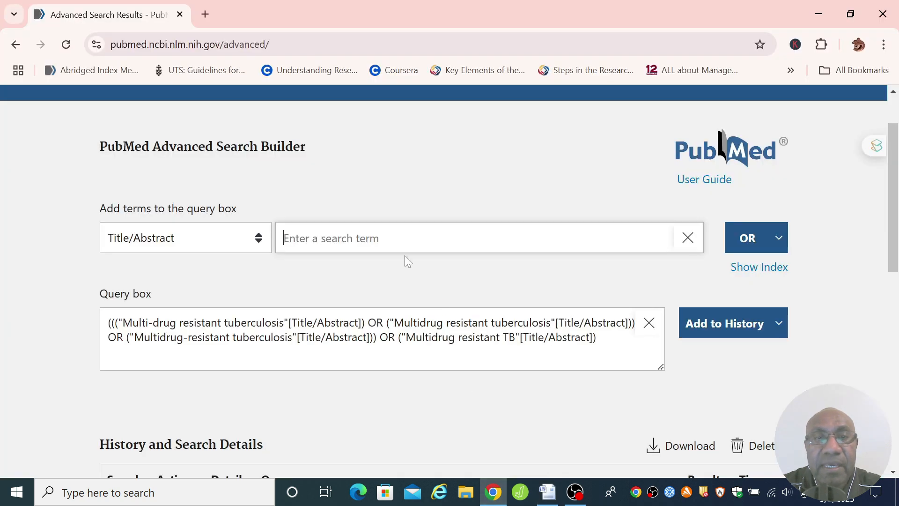
pyautogui.rightClick(401, 244)
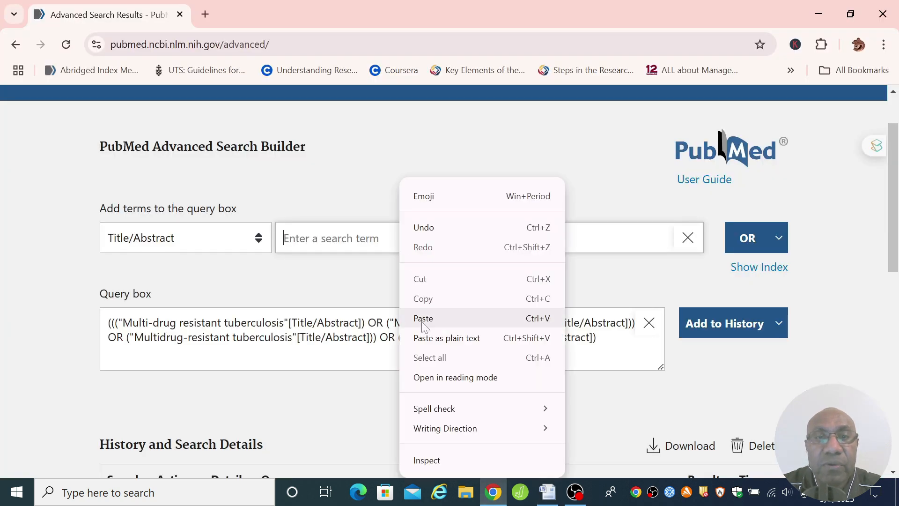
pyautogui.click(424, 318)
# Step: Strip the list number, enclose "Multi-drug resistant TB" in quotation marks, and add it to the query with OR
pyautogui.click(309, 240)
pyautogui.press('BackSpace')
pyautogui.press('BackSpace')
pyautogui.press('BackSpace')
pyautogui.press('BackSpace')
pyautogui.press('BackSpace')
pyautogui.write('"')
pyautogui.click(410, 241)
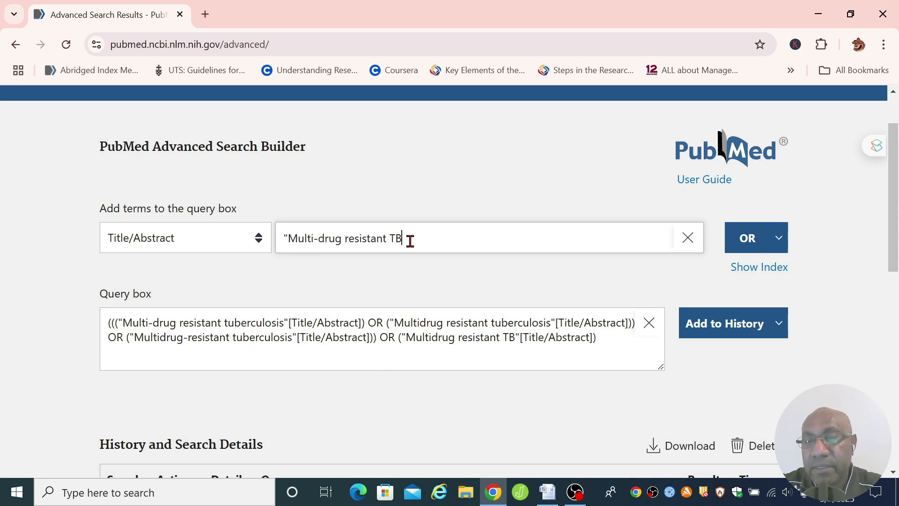
pyautogui.write('"')
pyautogui.click(737, 244)
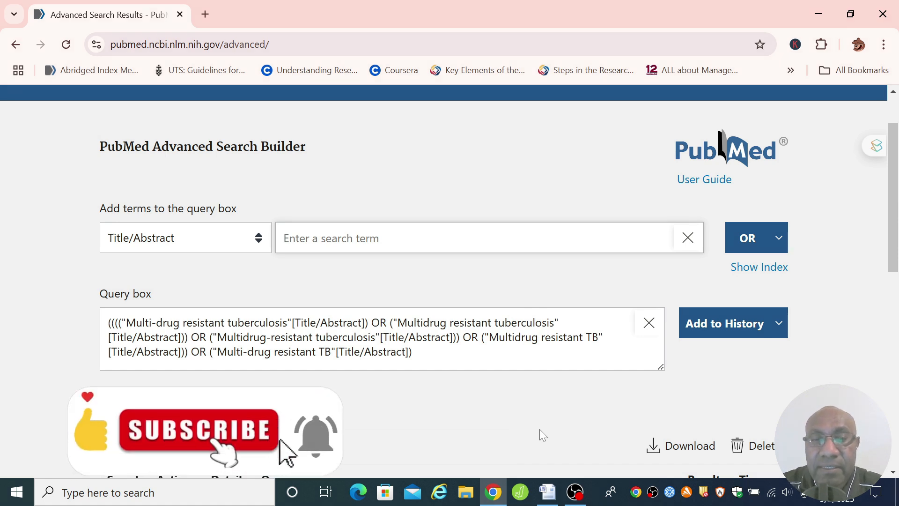
# Step: Copy keyword 16, Multidrug-resistant TB, from the Word list and paste it as the next PubMed search term
pyautogui.click(547, 491)
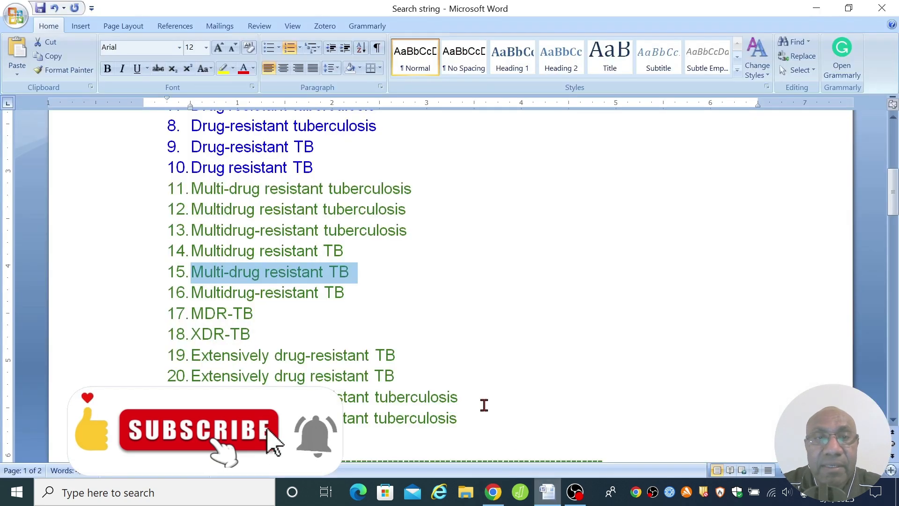
pyautogui.moveTo(386, 298); pyautogui.dragTo(194, 281)
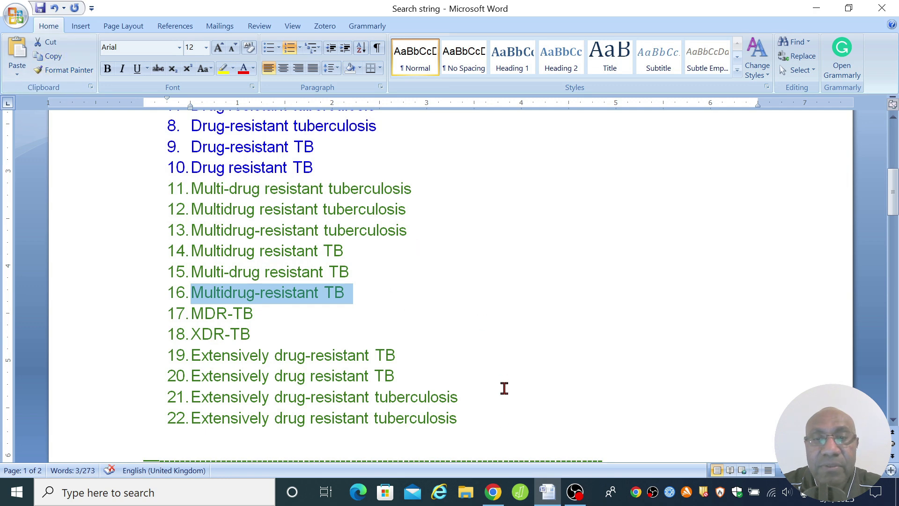
pyautogui.click(493, 491)
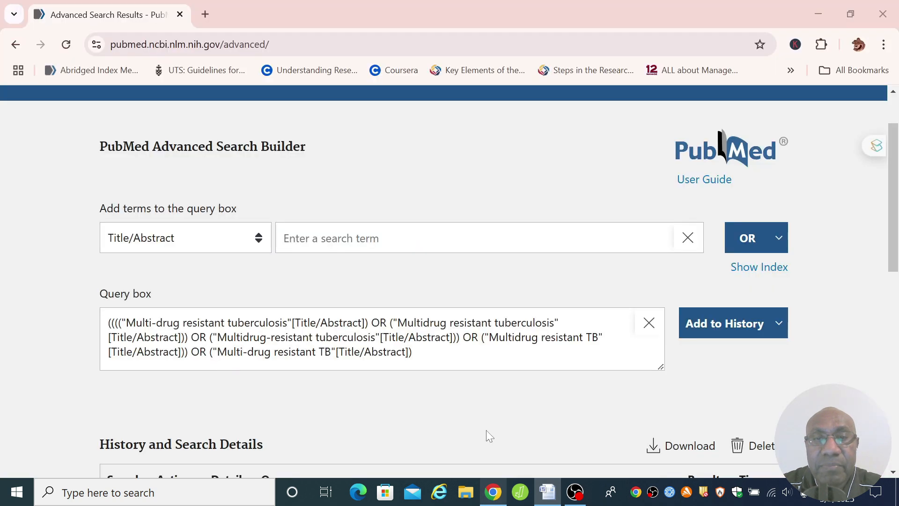
pyautogui.rightClick(373, 231)
pyautogui.click(398, 319)
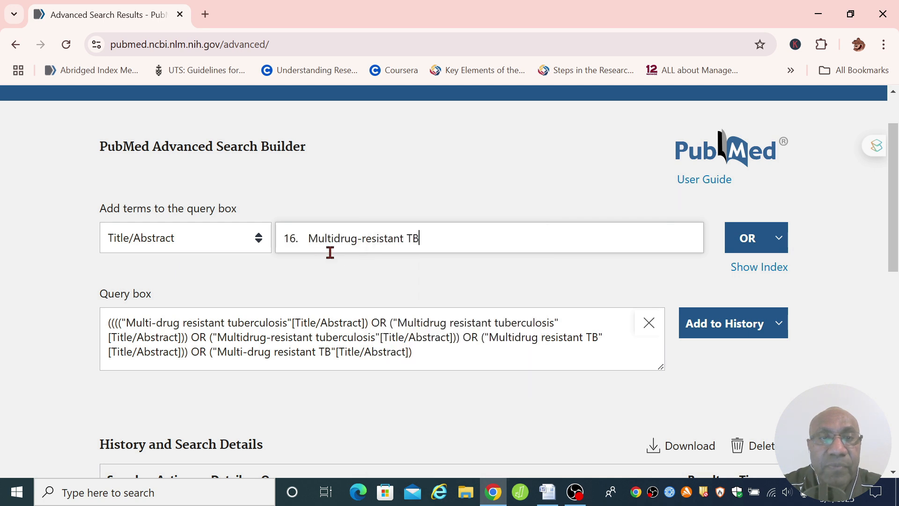
# Step: Strip the list number, enclose "Multidrug-resistant TB" in quotation marks, and add it to the query with OR
pyautogui.press('BackSpace')
pyautogui.press('BackSpace')
pyautogui.press('BackSpace')
pyautogui.press('BackSpace')
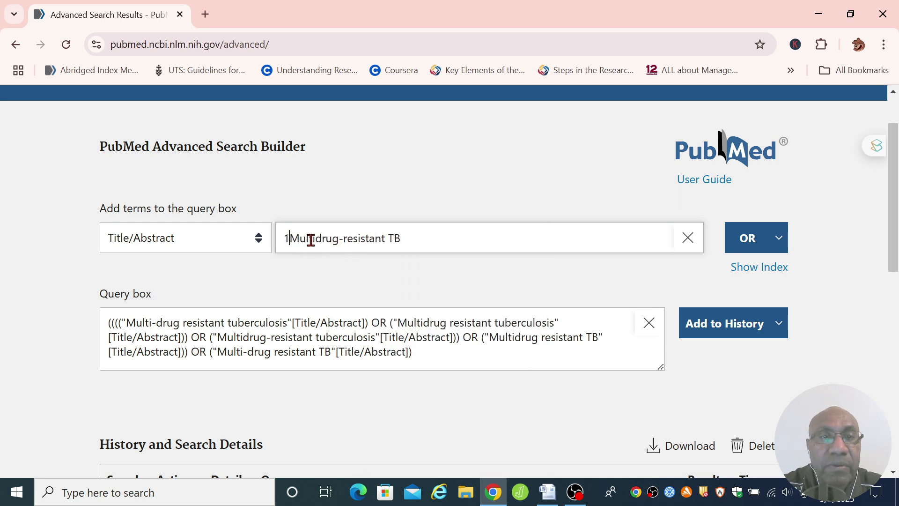
pyautogui.write('"')
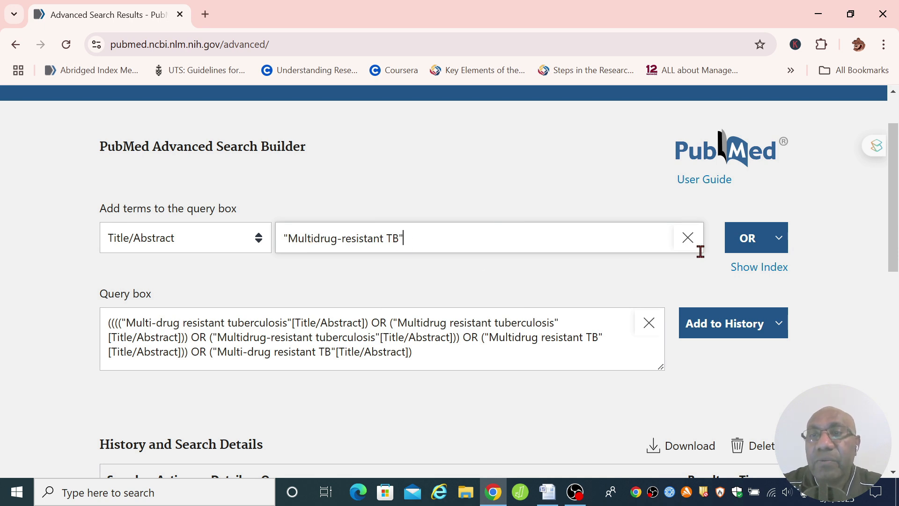
pyautogui.click(745, 238)
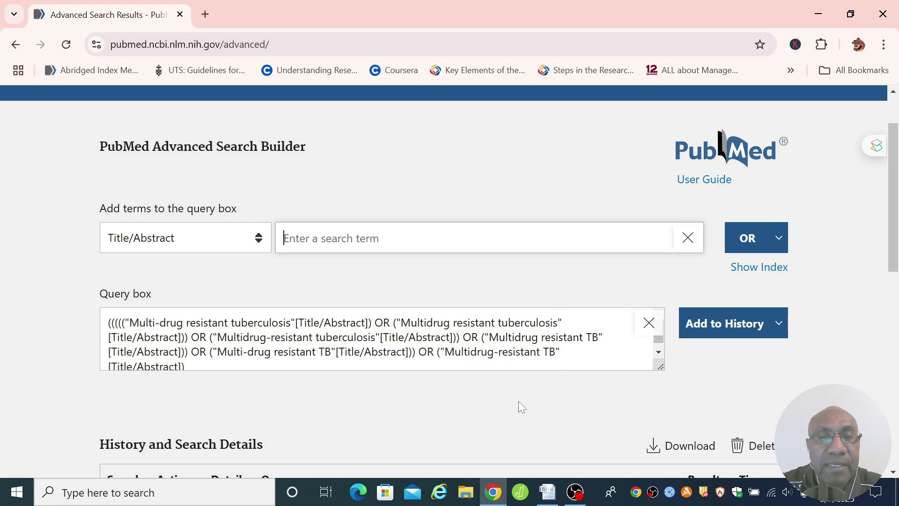
# Step: Copy keyword 17, MDR-TB, from the Word list and paste it as the next PubMed search term
pyautogui.click(544, 489)
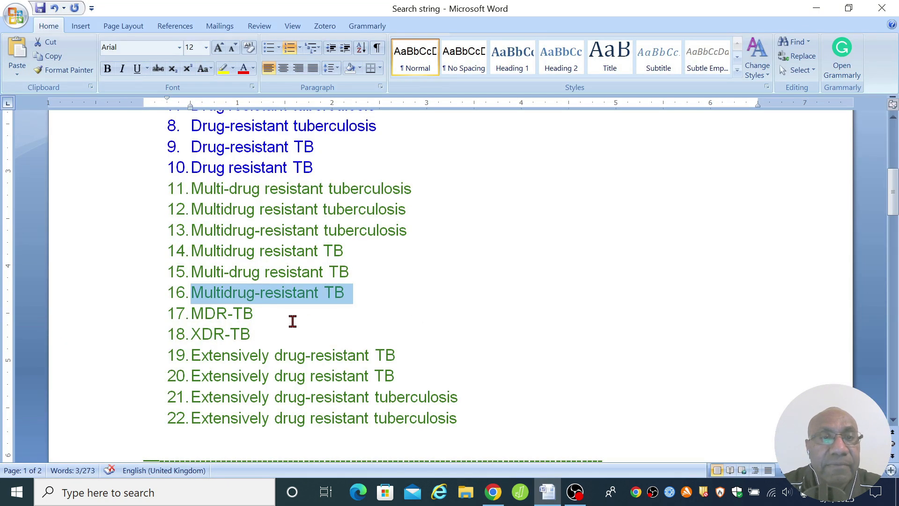
pyautogui.scroll(-1, 281, 305)
pyautogui.moveTo(261, 267); pyautogui.dragTo(191, 266)
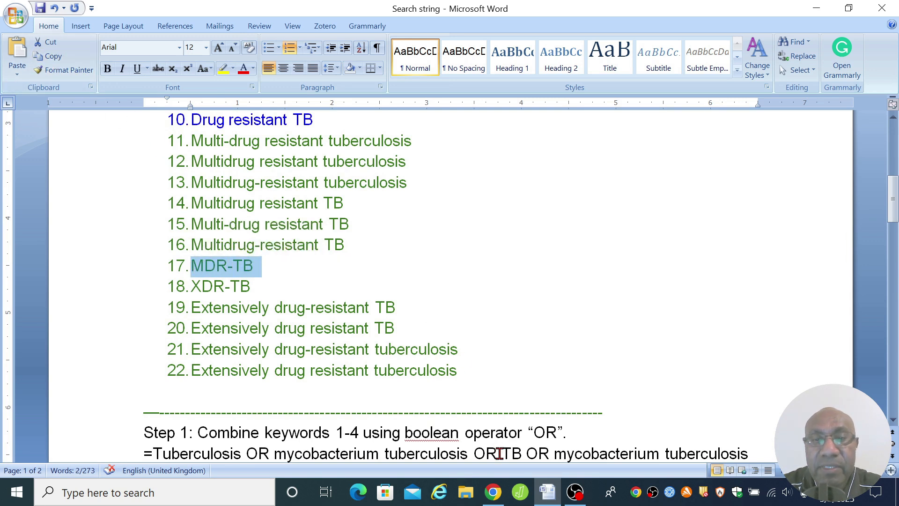
pyautogui.click(492, 492)
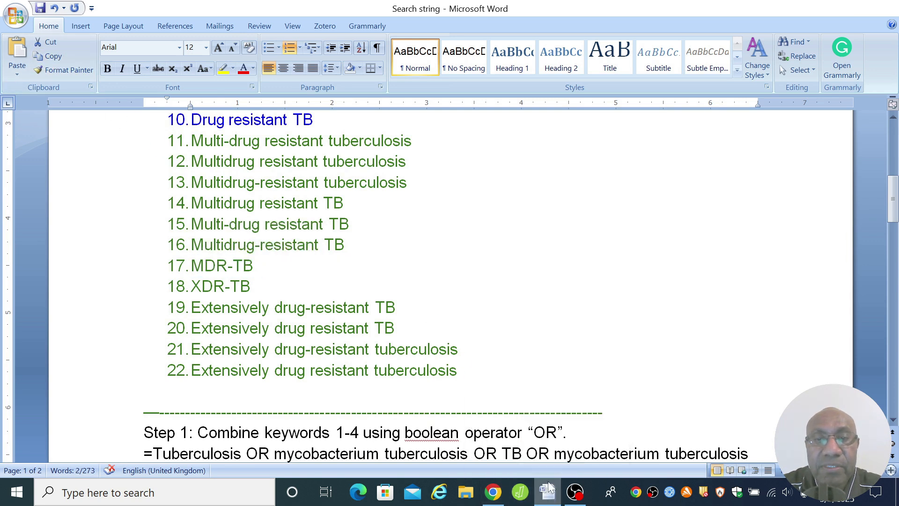
pyautogui.rightClick(365, 244)
pyautogui.click(384, 322)
# Step: Strip the list number from MDR-TB and add the term without quotation marks to the query with OR
pyautogui.click(307, 241)
pyautogui.press('BackSpace')
pyautogui.press('BackSpace')
pyautogui.press('BackSpace')
pyautogui.press('BackSpace')
pyautogui.press('BackSpace')
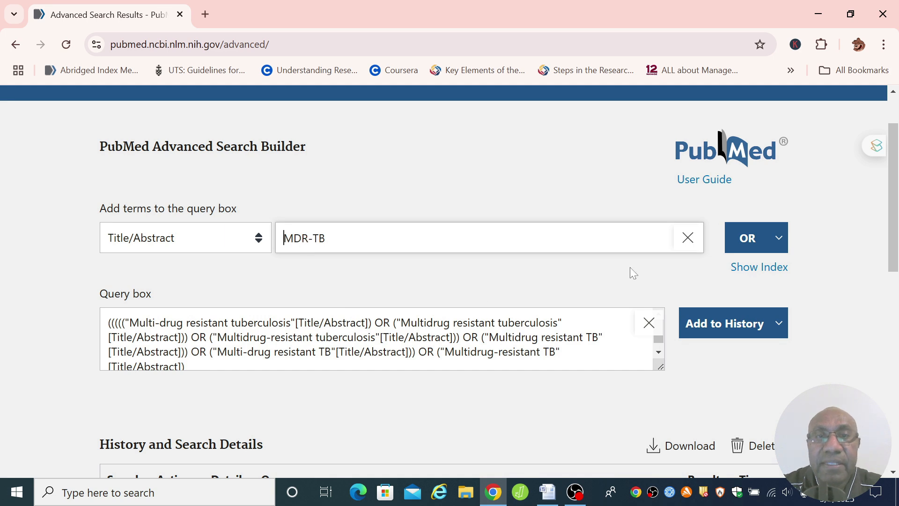
pyautogui.click(735, 246)
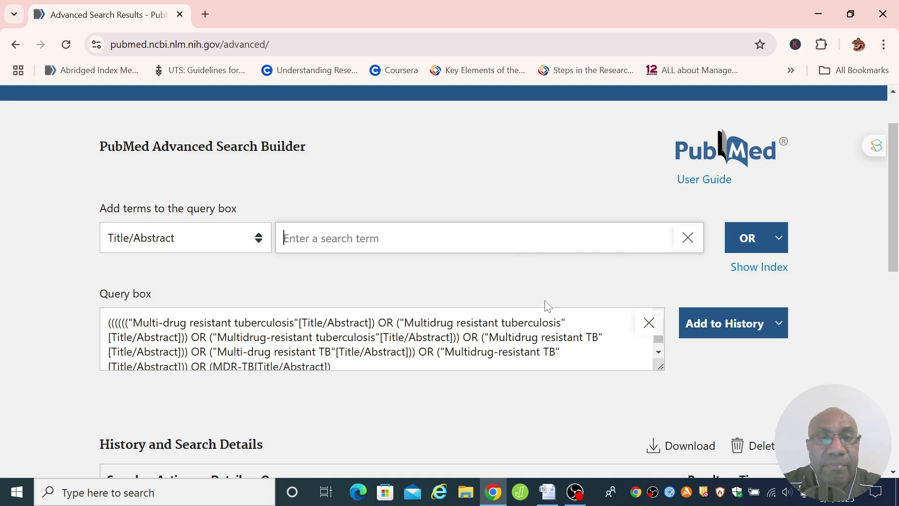
pyautogui.scroll(-1, 548, 306)
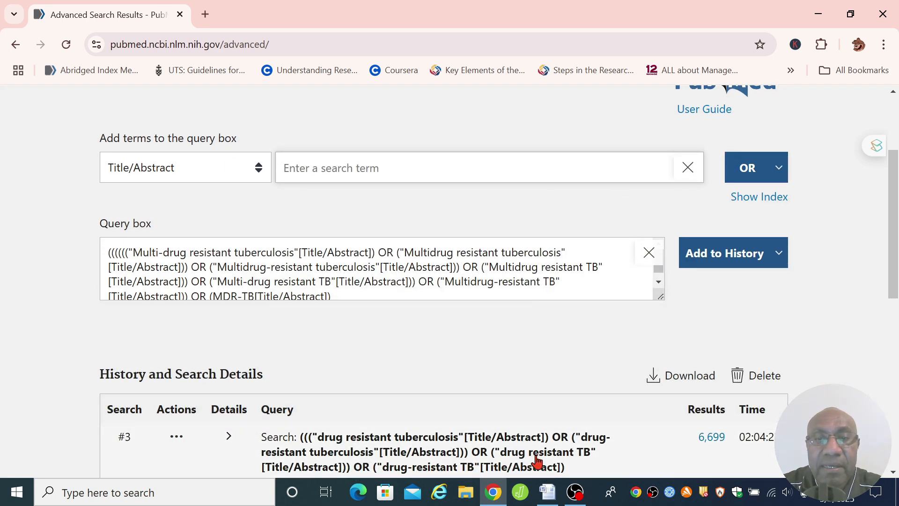
# Step: Copy keyword 18, XDR-TB, from the Word list and paste it as the next PubMed search term
pyautogui.click(548, 492)
pyautogui.moveTo(272, 288); pyautogui.dragTo(186, 269)
pyautogui.click(59, 56)
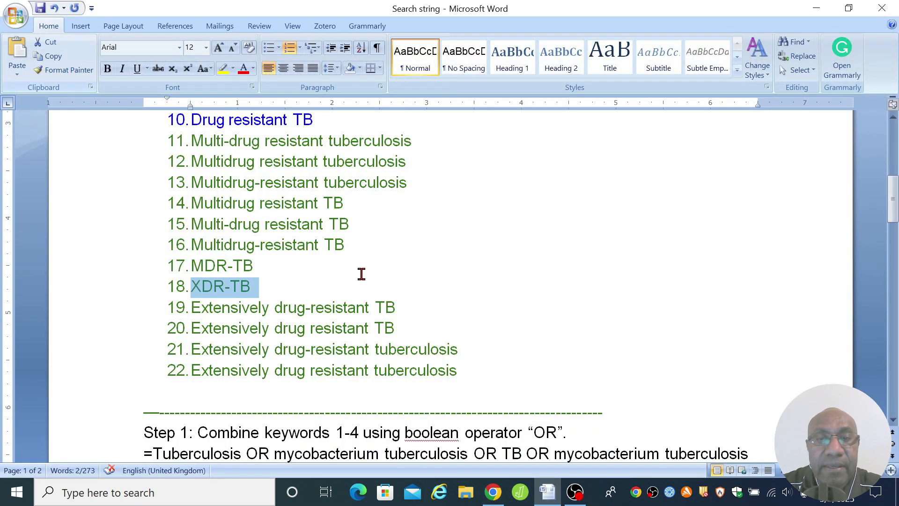
pyautogui.click(493, 491)
pyautogui.rightClick(382, 167)
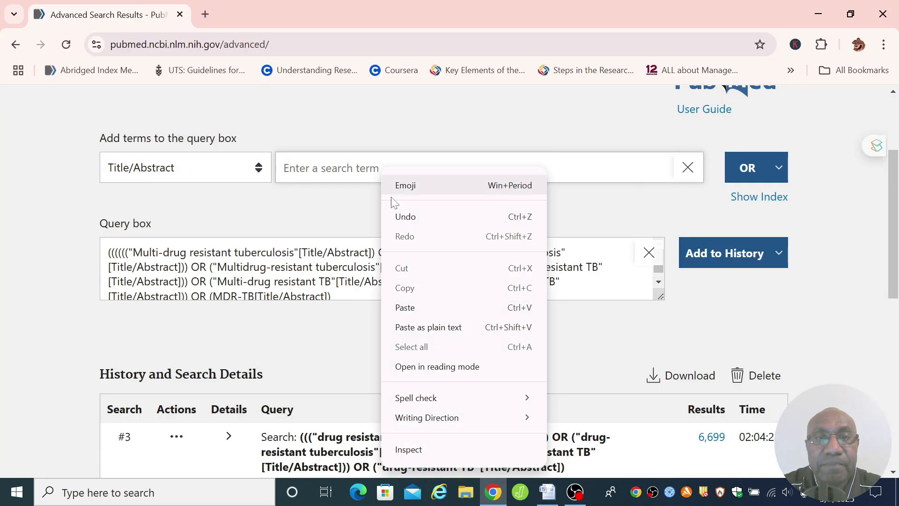
pyautogui.click(406, 305)
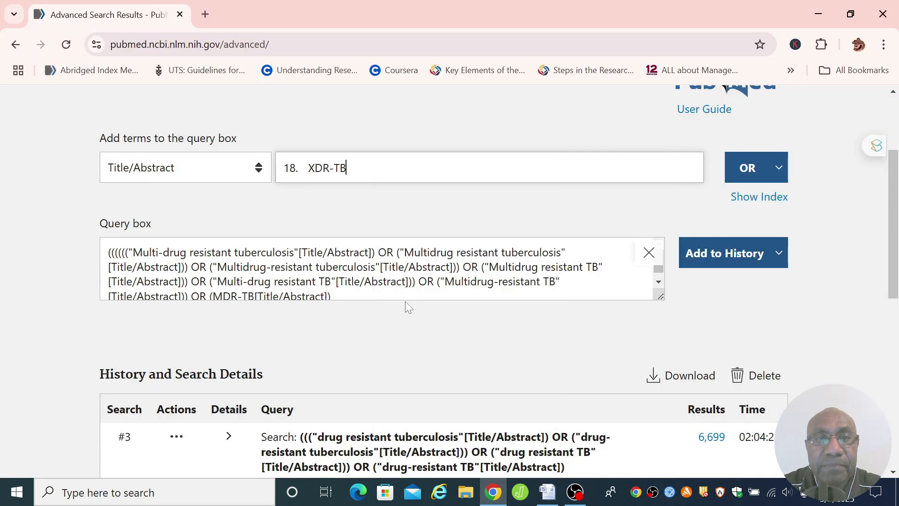
# Step: Strip the list number from XDR-TB and add the term without quotation marks to the query with OR
pyautogui.click(313, 172)
pyautogui.press('BackSpace')
pyautogui.press('BackSpace')
pyautogui.press('BackSpace')
pyautogui.press('BackSpace')
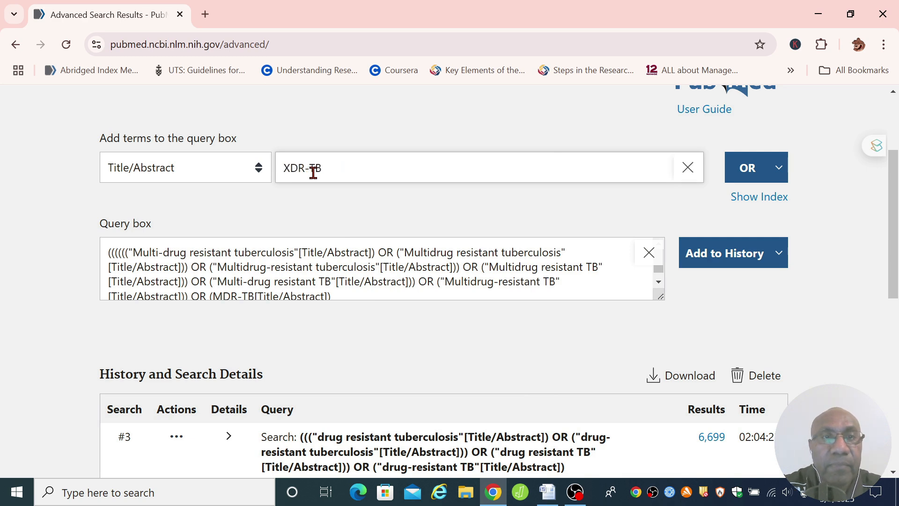
pyautogui.click(744, 169)
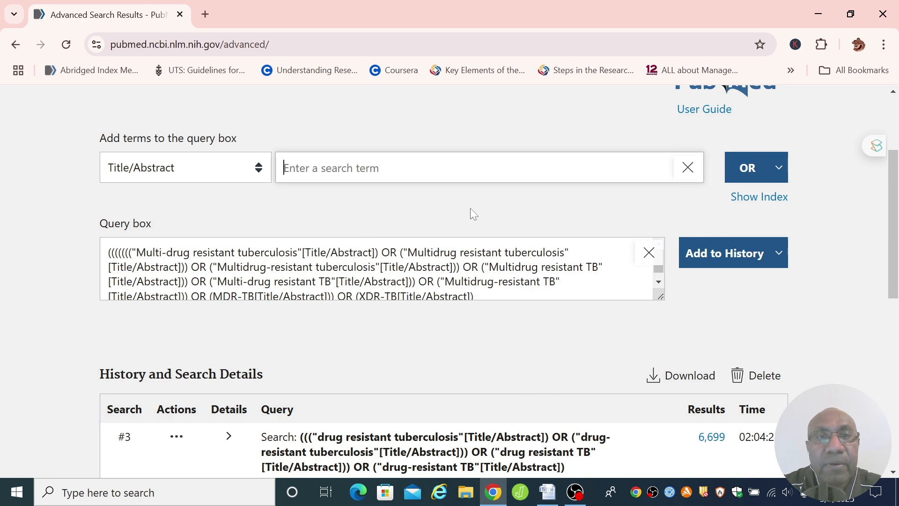
# Step: Return to the Word list and select keyword 19, Extensively drug-resistant TB
pyautogui.scroll(-3, 470, 210)
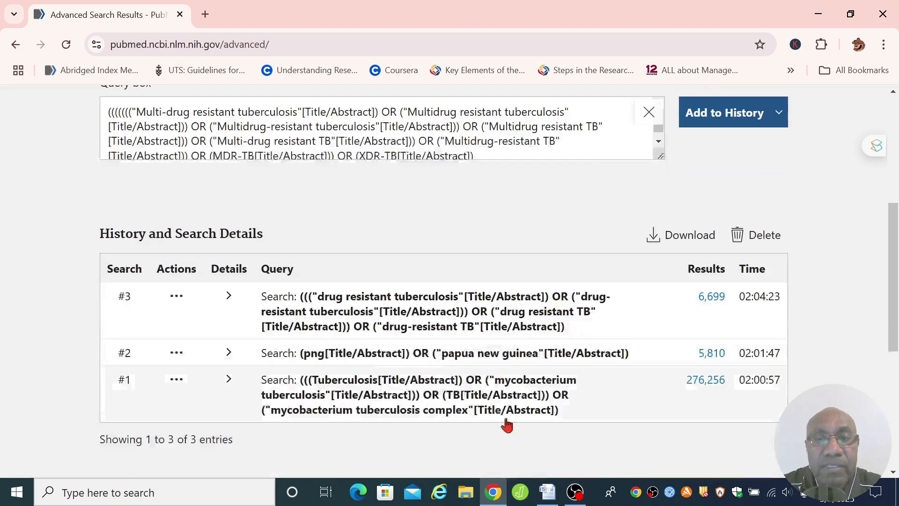
pyautogui.click(547, 491)
pyautogui.scroll(-2, 431, 301)
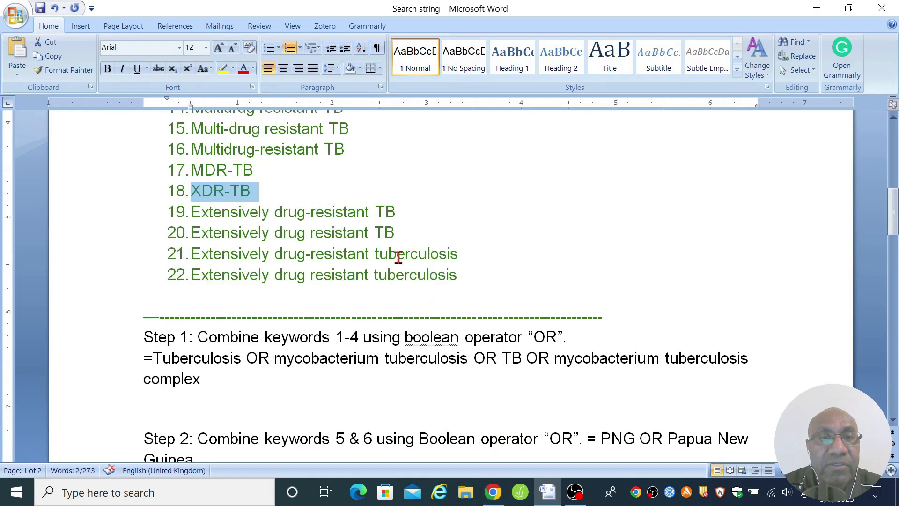
pyautogui.moveTo(398, 211); pyautogui.dragTo(254, 207)
# Step: Copy keyword 22, Extensively drug resistant tuberculosis, from the Word list and paste it as the next PubMed search term
pyautogui.moveTo(191, 274); pyautogui.dragTo(459, 275)
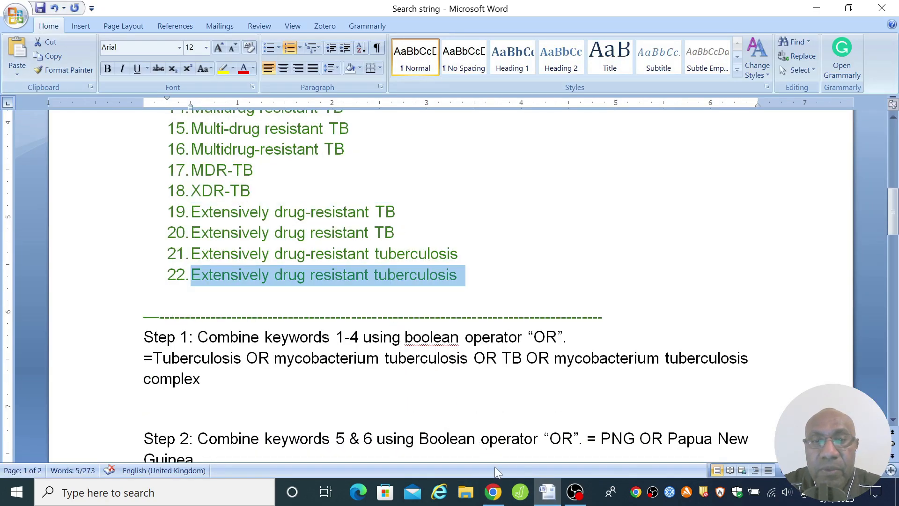
pyautogui.click(494, 490)
pyautogui.rightClick(355, 168)
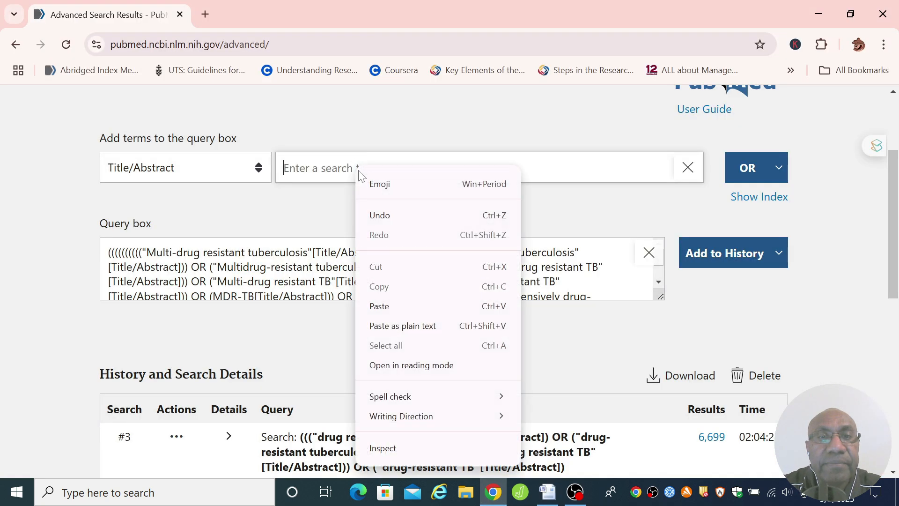
pyautogui.click(374, 305)
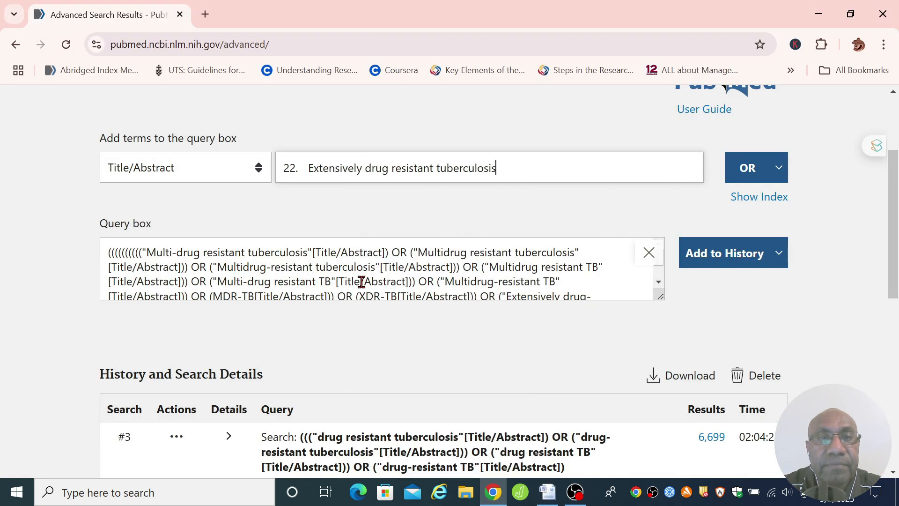
# Step: Strip the list number and enclose "Extensively drug resistant tuberculosis" in quotation marks
pyautogui.click(309, 168)
pyautogui.press('BackSpace')
pyautogui.press('BackSpace')
pyautogui.press('BackSpace')
pyautogui.press('BackSpace')
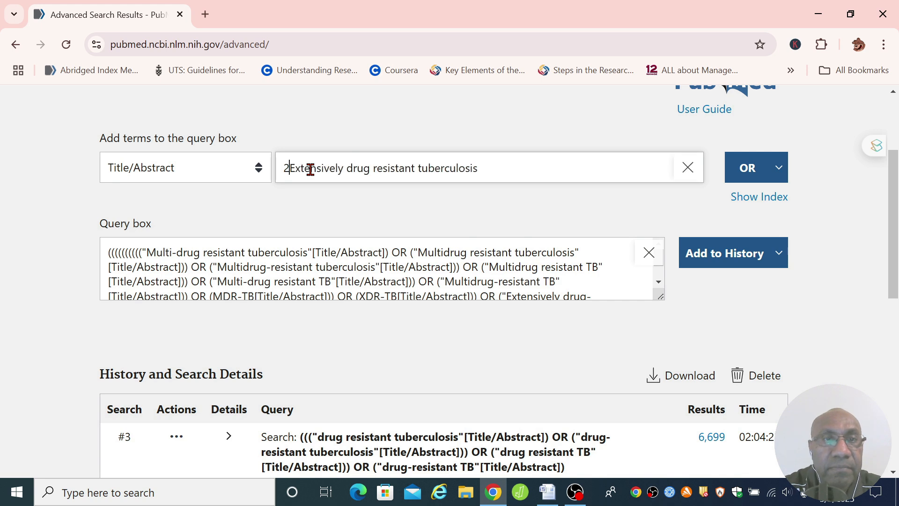
pyautogui.write('"')
pyautogui.click(478, 168)
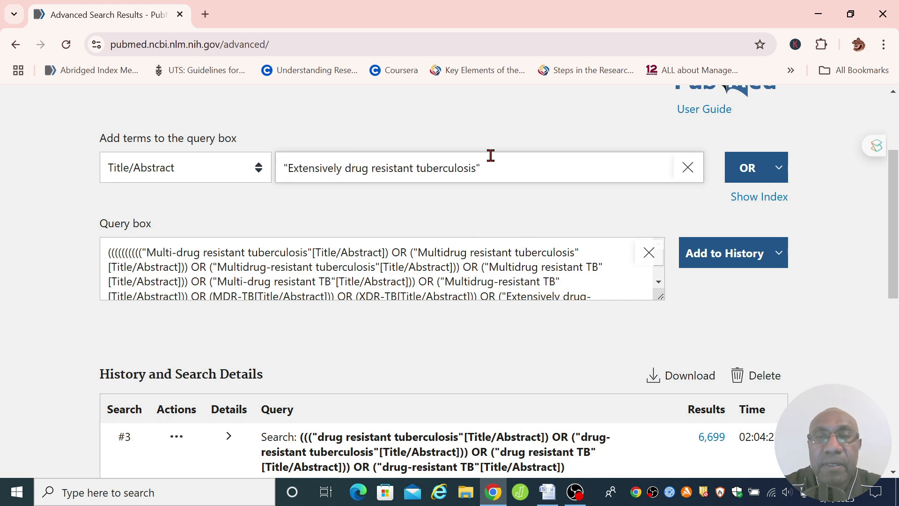
# Step: Read through the whole query to check which keywords from the Word list it already contains
pyautogui.click(659, 282)
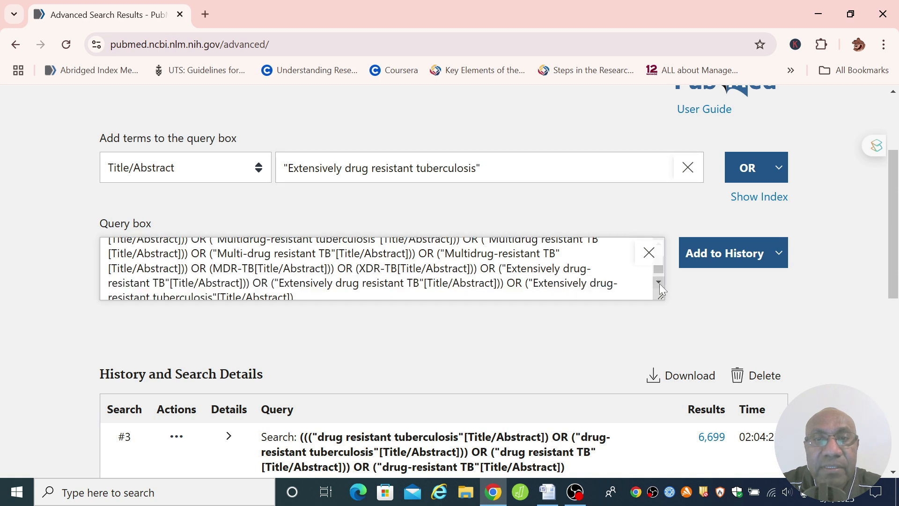
pyautogui.click(659, 282)
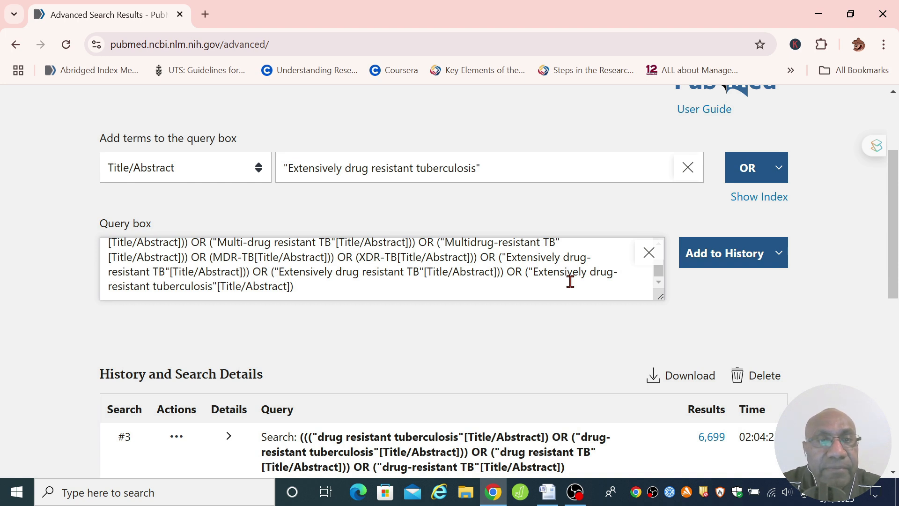
pyautogui.scroll(1, 566, 280)
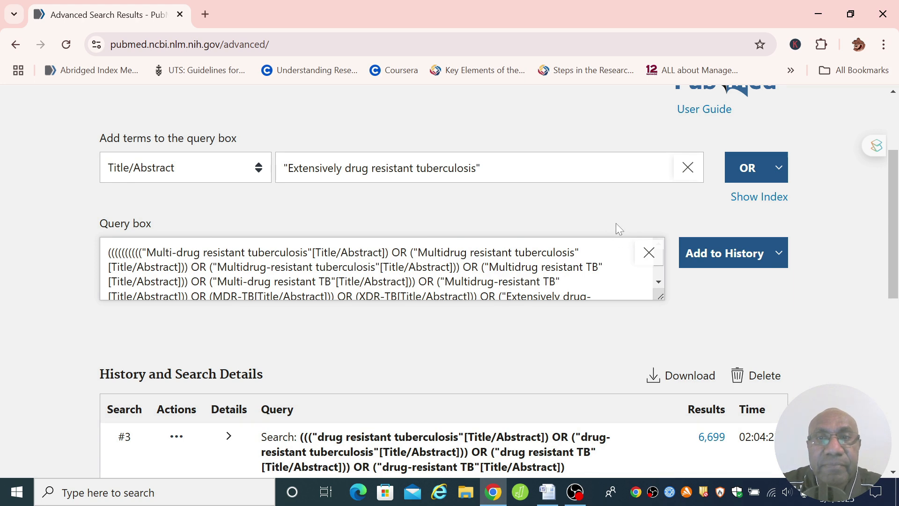
pyautogui.scroll(-1, 616, 222)
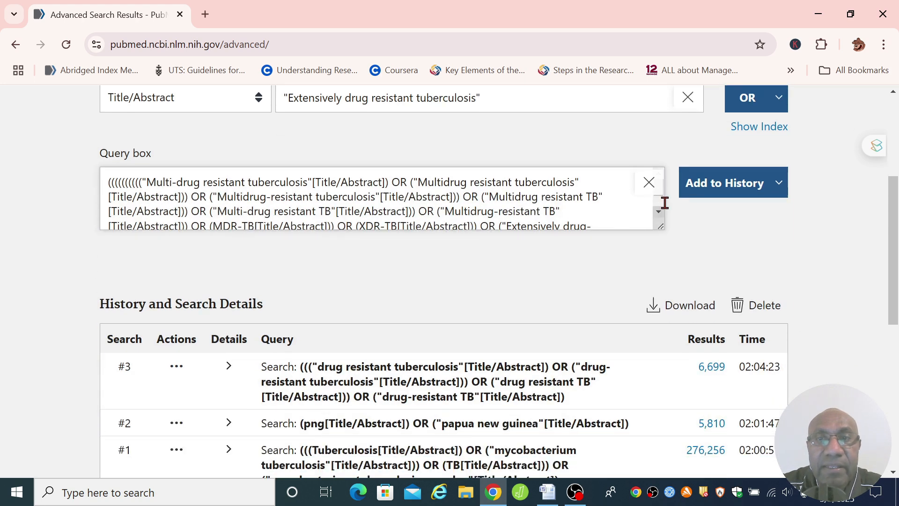
pyautogui.click(548, 491)
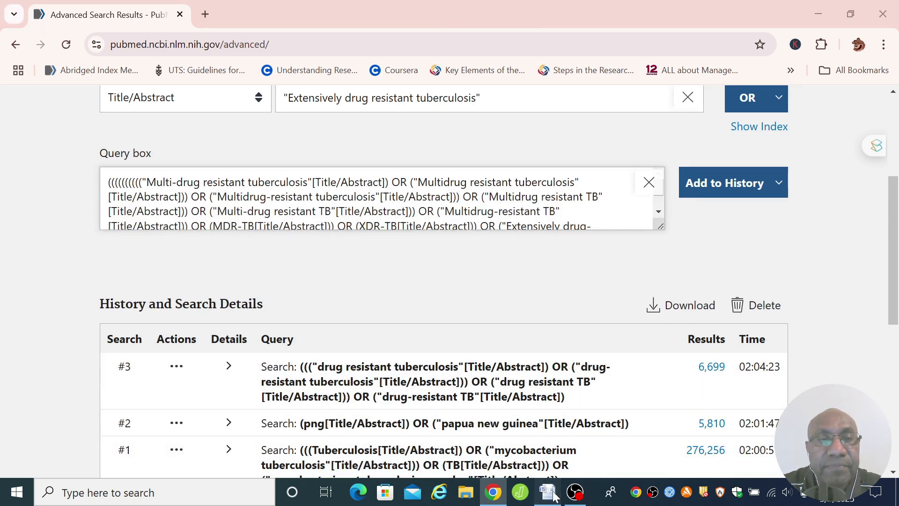
pyautogui.click(493, 491)
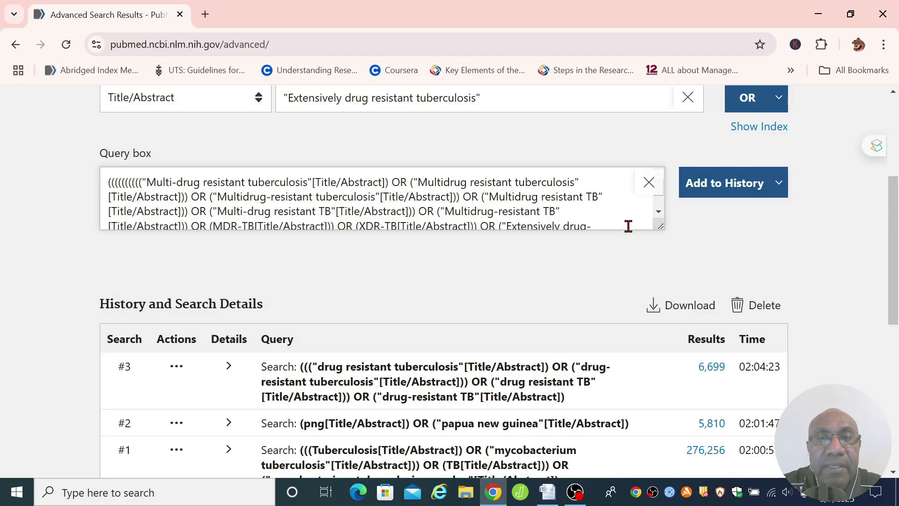
pyautogui.scroll(3, 656, 203)
pyautogui.scroll(-3, 650, 262)
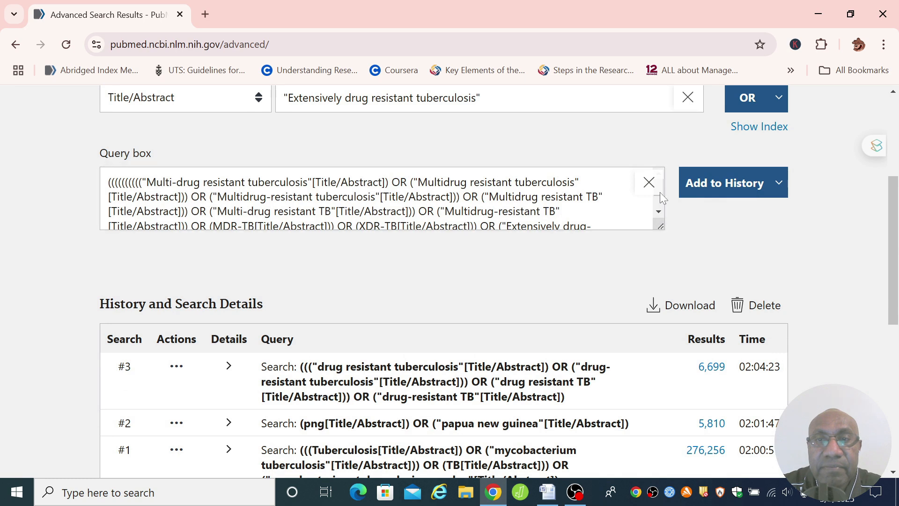
pyautogui.scroll(-1, 655, 204)
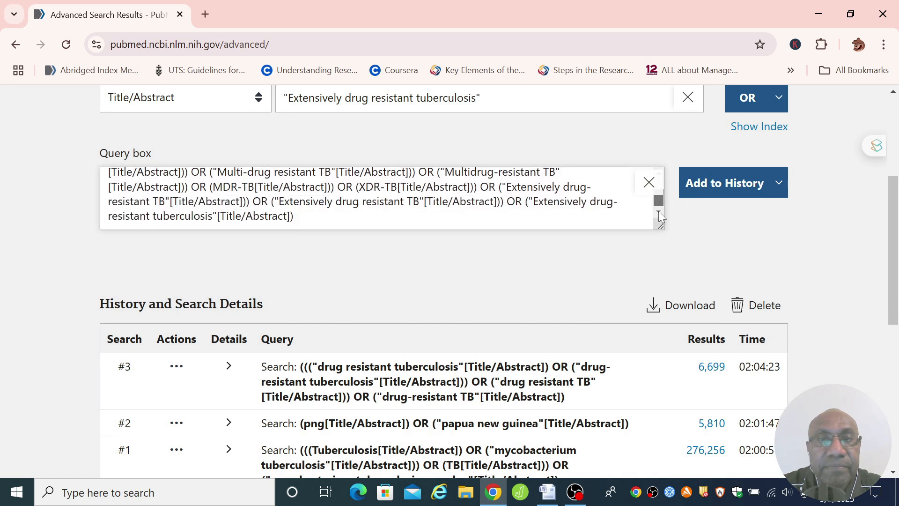
pyautogui.moveTo(659, 201); pyautogui.dragTo(660, 184)
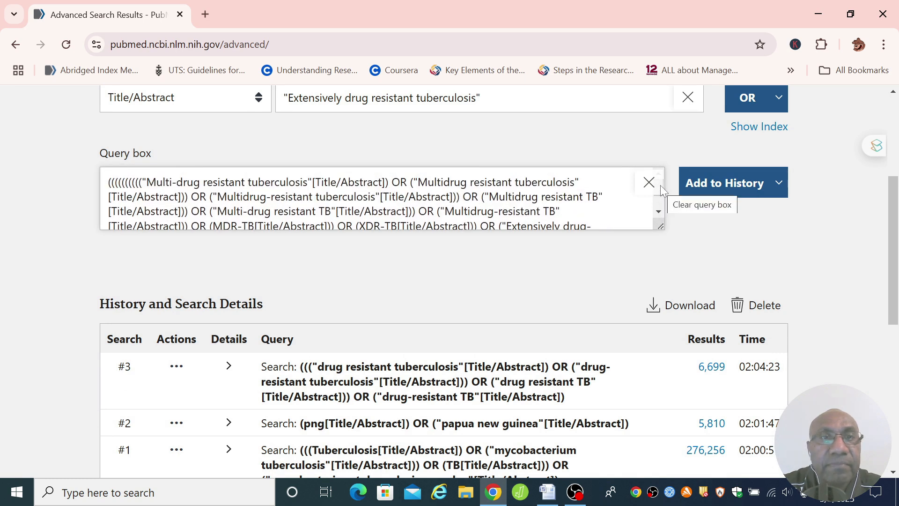
# Step: Add "Extensively drug resistant tuberculosis" to the query with OR and save the combined query to the search history
pyautogui.scroll(2, 822, 174)
pyautogui.click(748, 237)
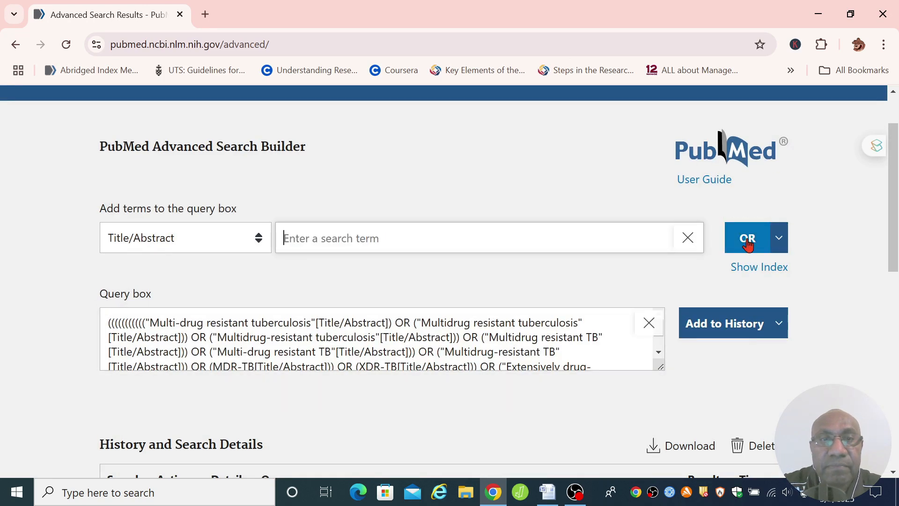
pyautogui.scroll(-2, 875, 252)
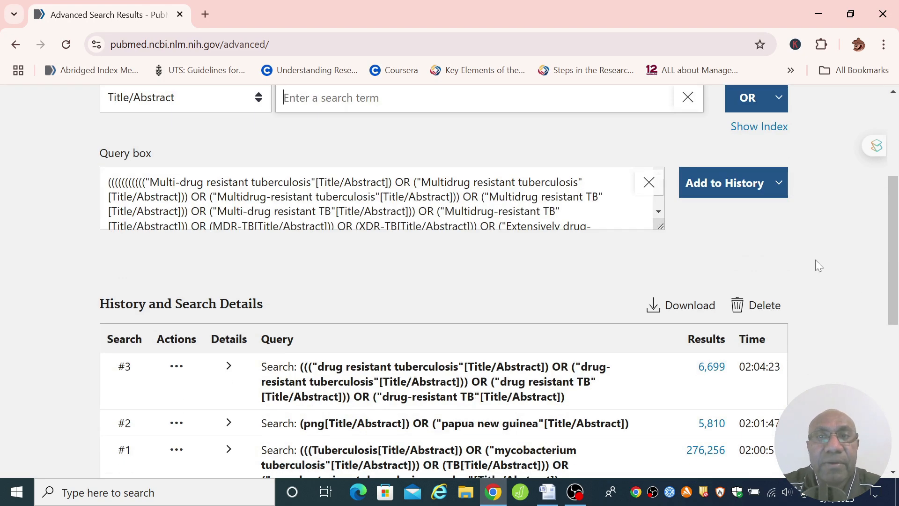
pyautogui.click(724, 183)
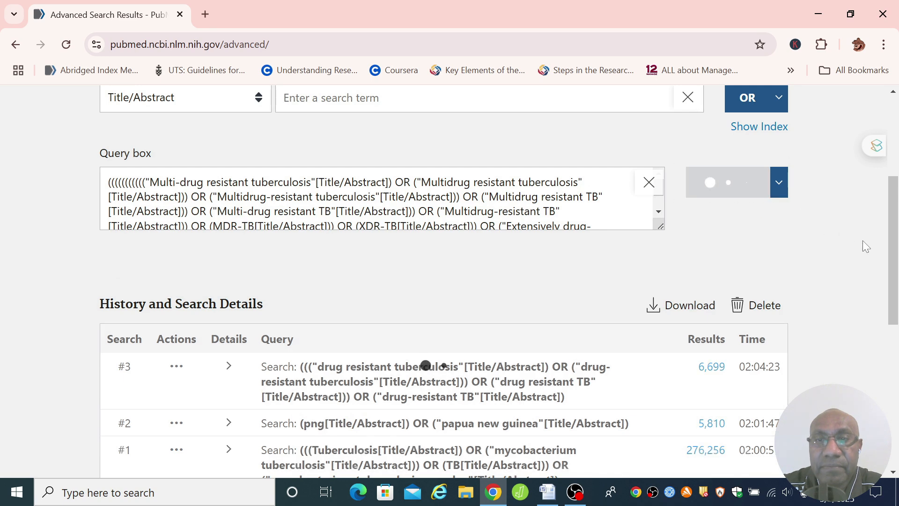
# Step: Review the saved searches and the Boolean combination steps 1 to 7 in the Word document, and return to PubMed
pyautogui.scroll(-2, 890, 281)
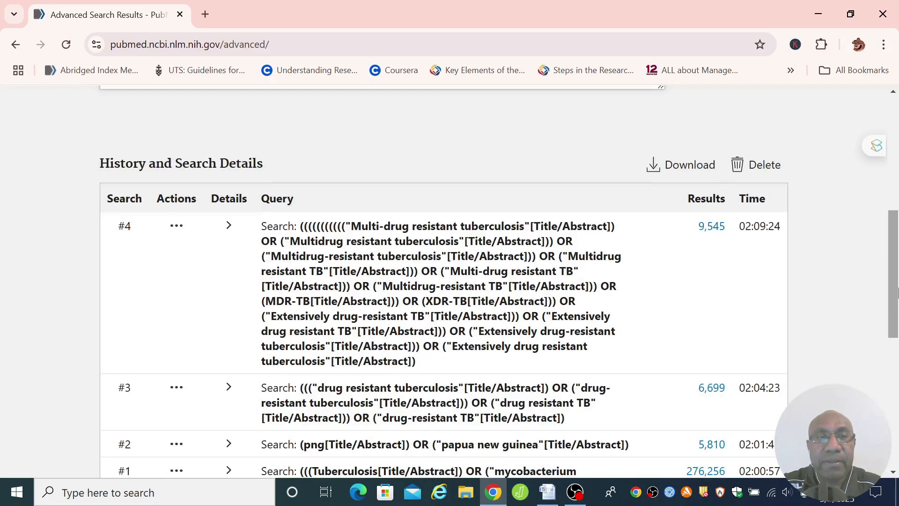
pyautogui.scroll(-3, 897, 292)
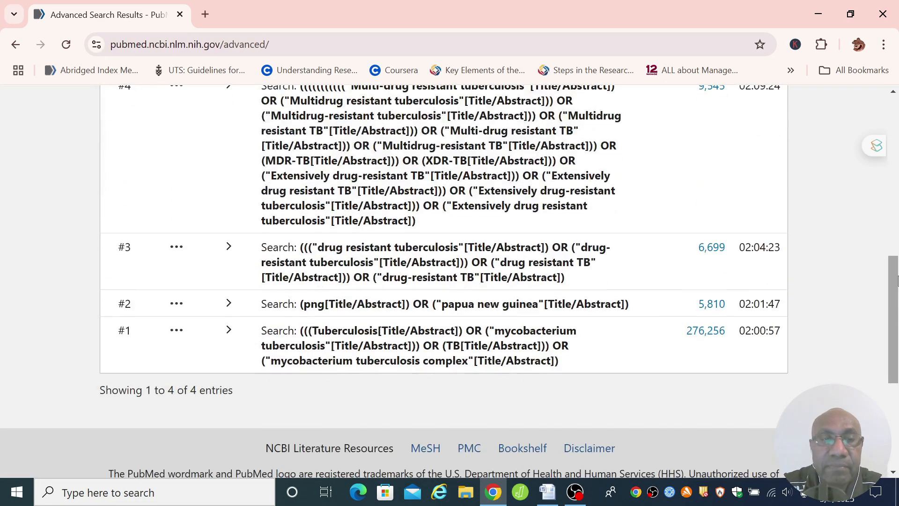
pyautogui.scroll(2, 846, 290)
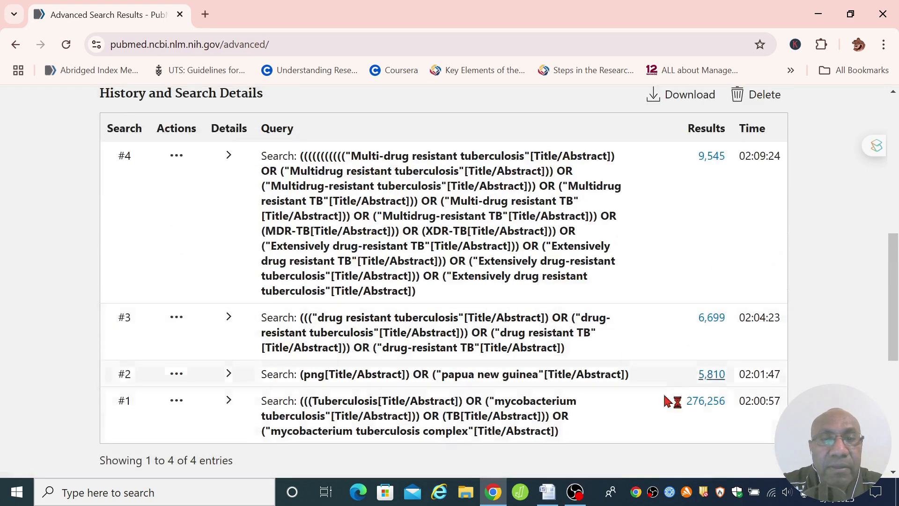
pyautogui.click(548, 491)
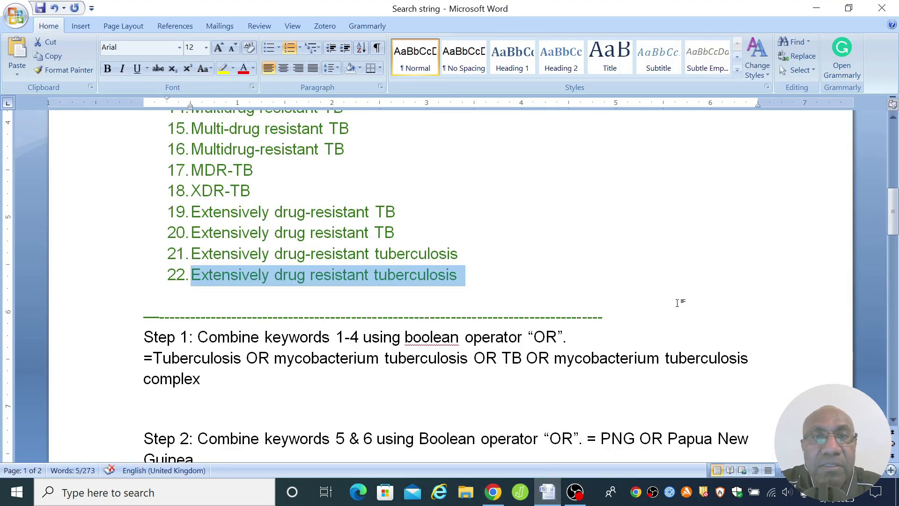
pyautogui.scroll(-2, 677, 303)
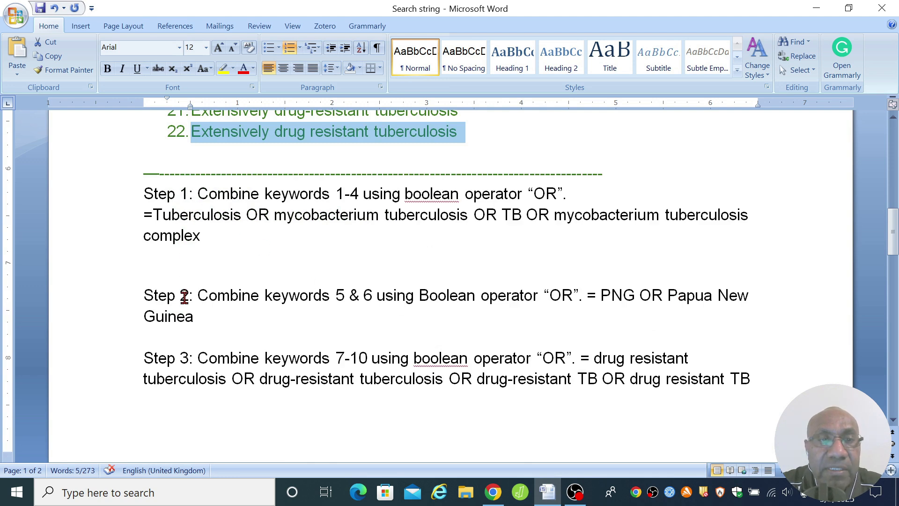
pyautogui.scroll(-1, 188, 300)
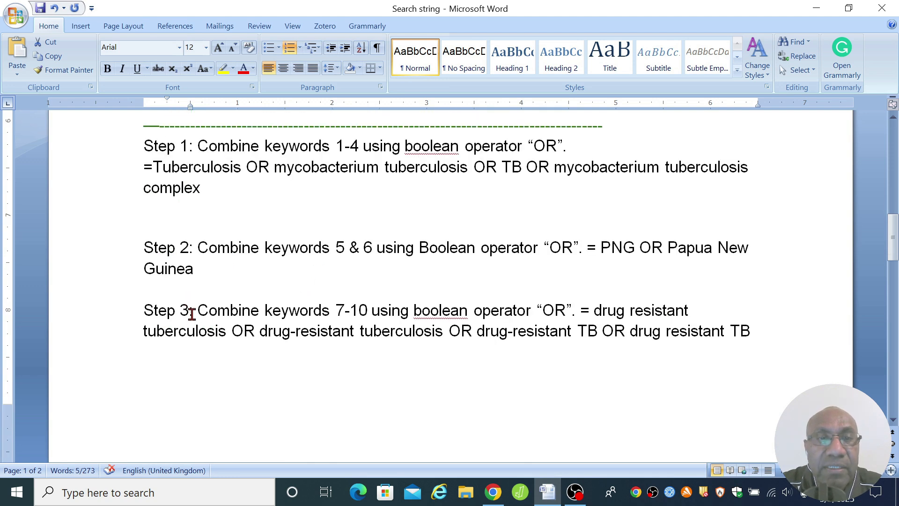
pyautogui.scroll(-7, 191, 313)
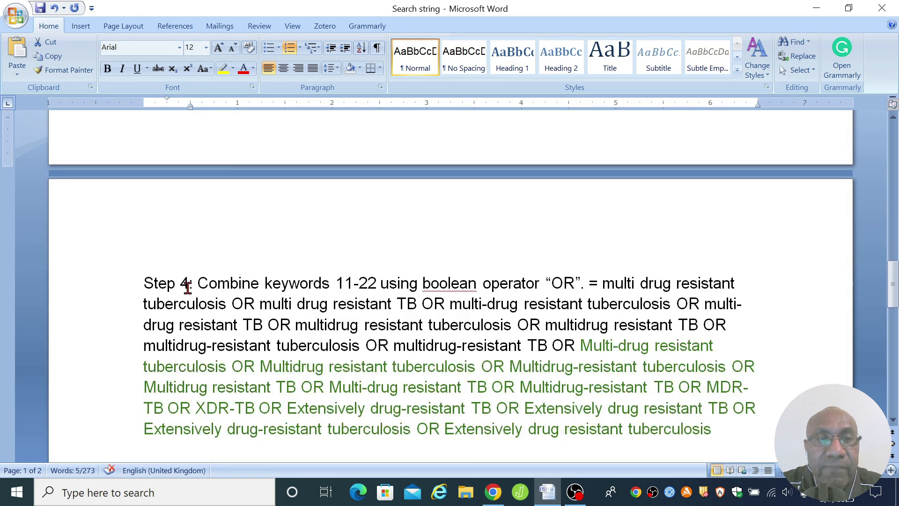
pyautogui.scroll(-5, 395, 262)
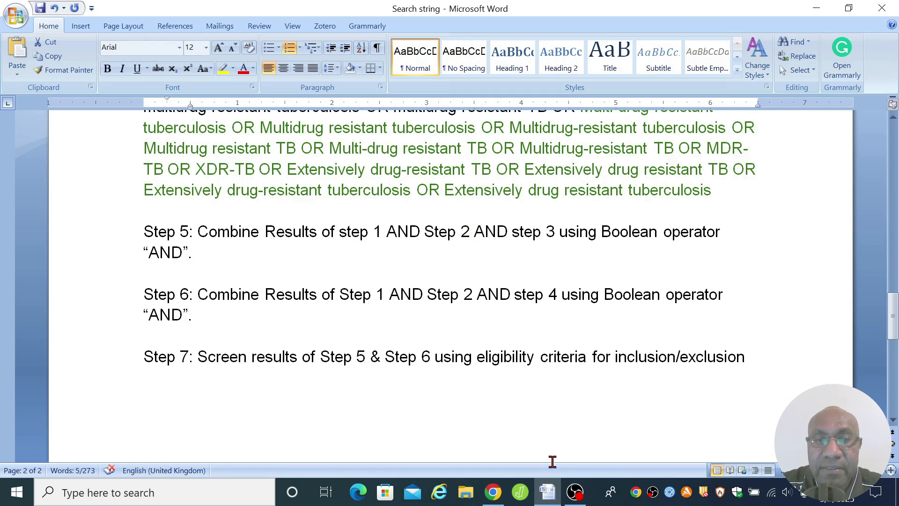
pyautogui.click(493, 492)
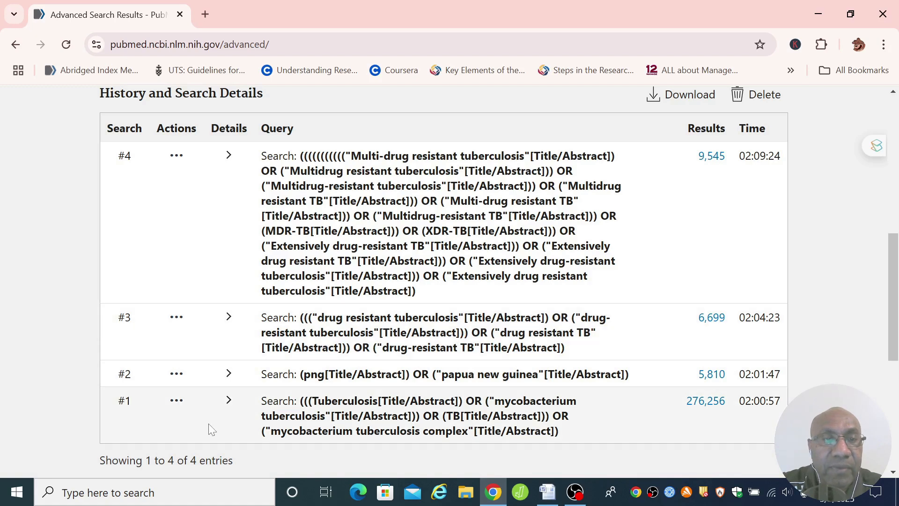
pyautogui.click(176, 403)
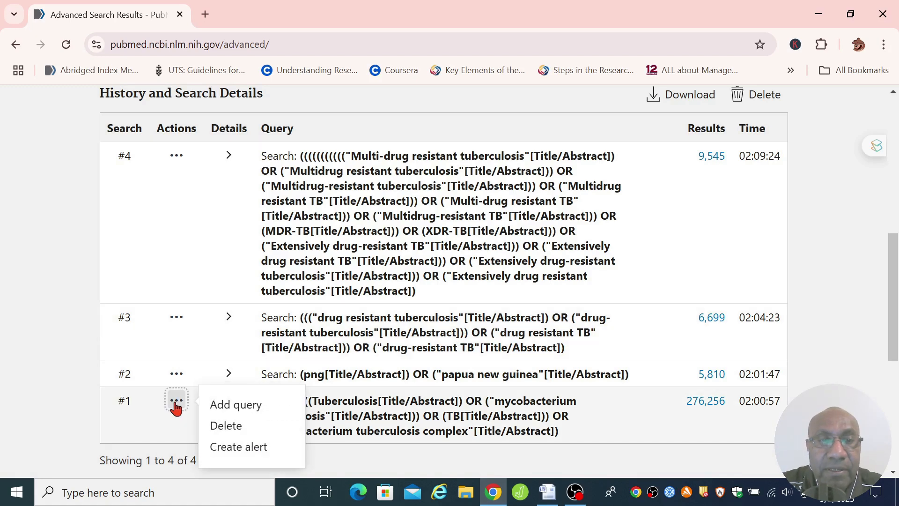
pyautogui.click(160, 429)
pyautogui.scroll(-3, 427, 341)
pyautogui.scroll(3, 445, 318)
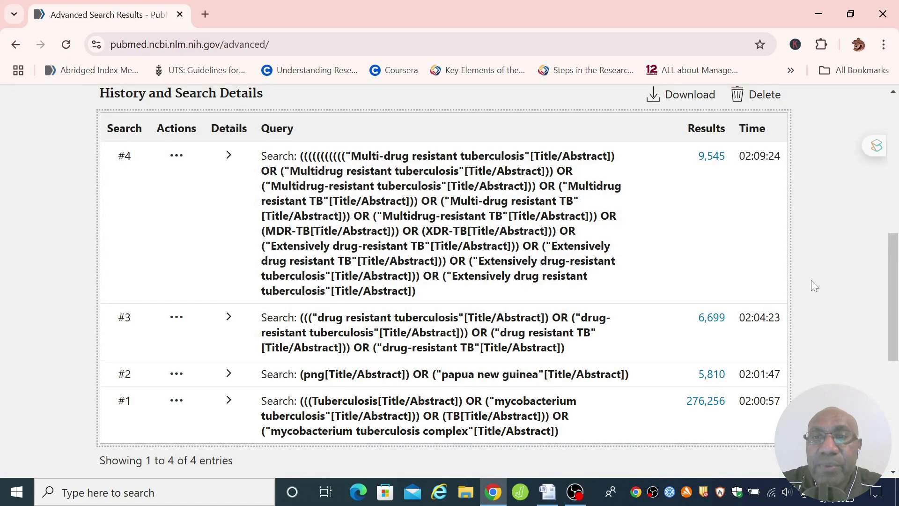
# Step: Start a new query from saved search #1 and, following Step 5 in the Word document, add search #2 with AND
pyautogui.scroll(-1, 171, 373)
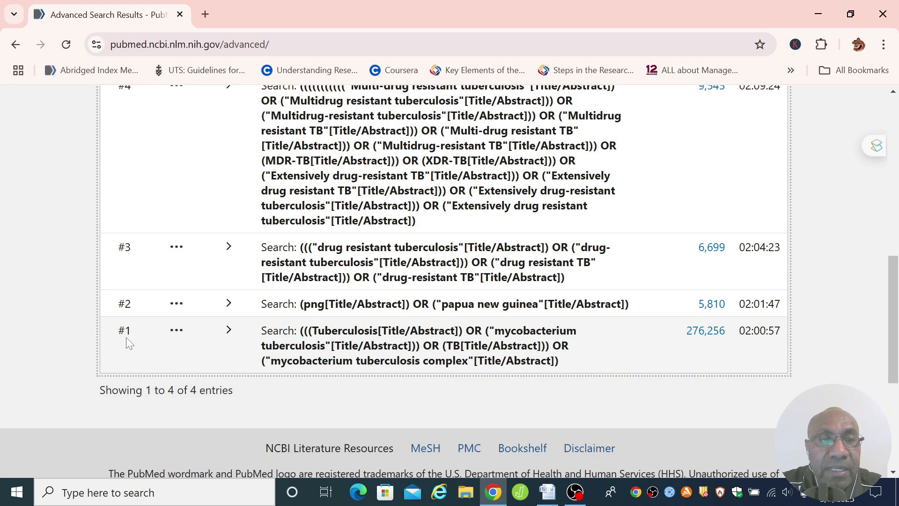
pyautogui.click(177, 333)
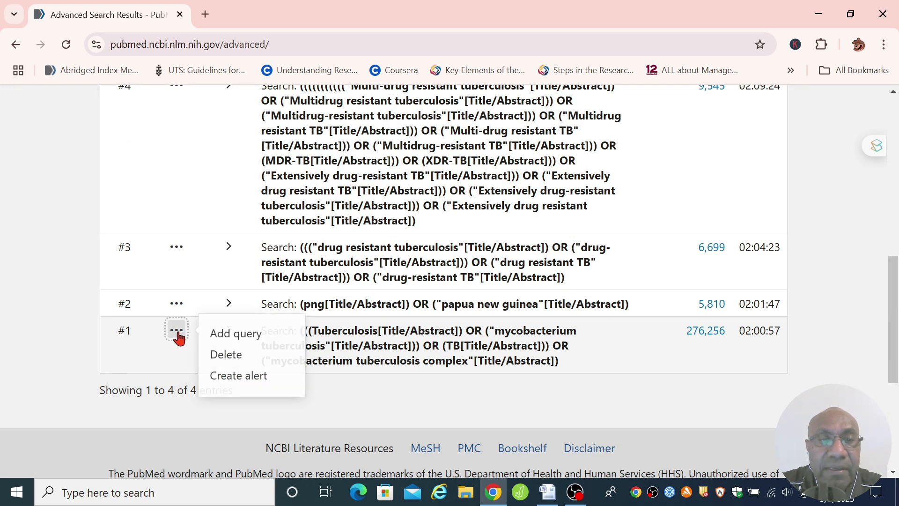
pyautogui.click(227, 338)
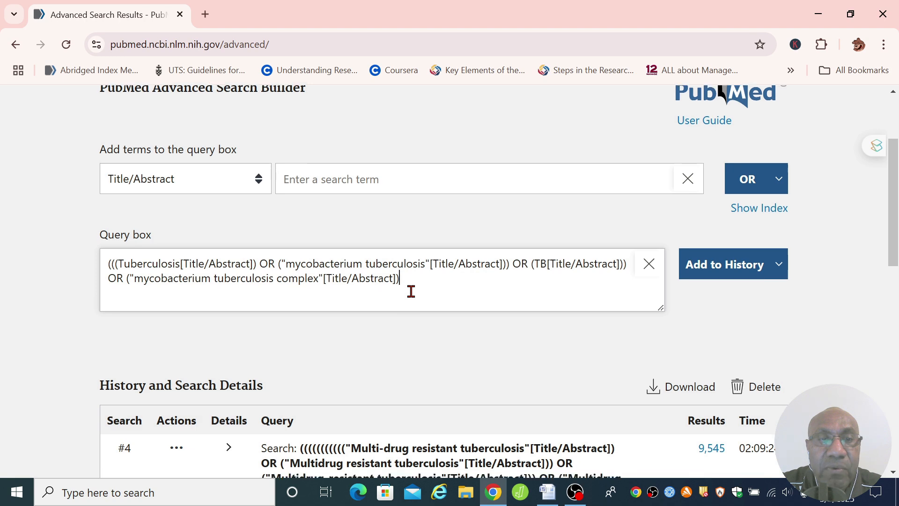
pyautogui.scroll(-6, 411, 292)
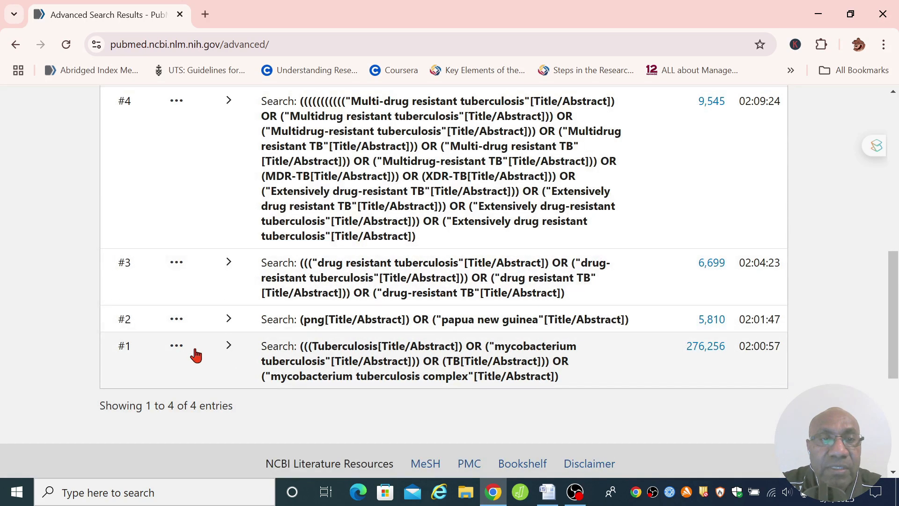
pyautogui.click(547, 491)
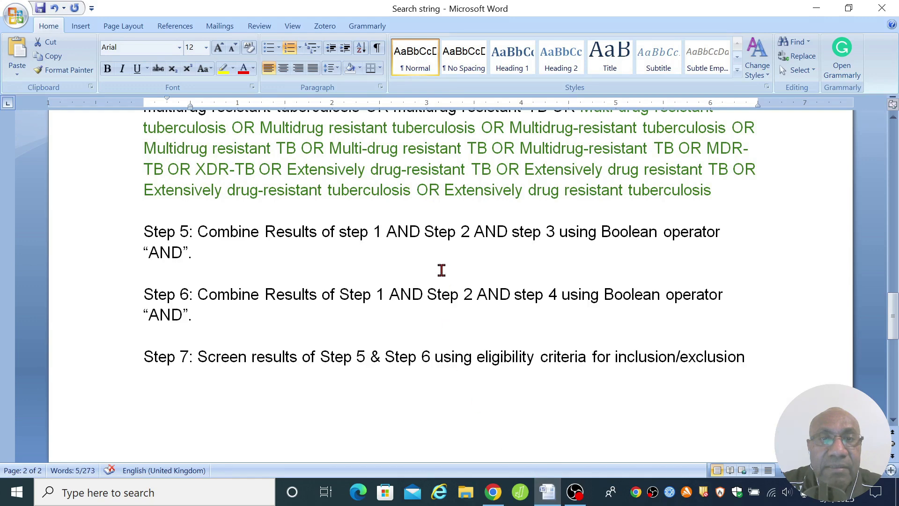
pyautogui.click(493, 491)
pyautogui.click(177, 320)
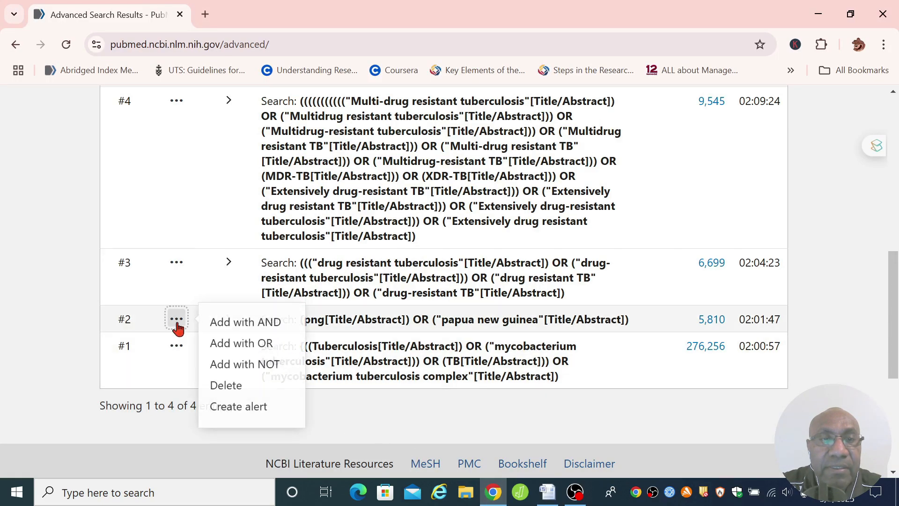
pyautogui.click(247, 325)
# Step: Add saved search #3 to the query with AND and save the combined query to the search history
pyautogui.scroll(-5, 299, 323)
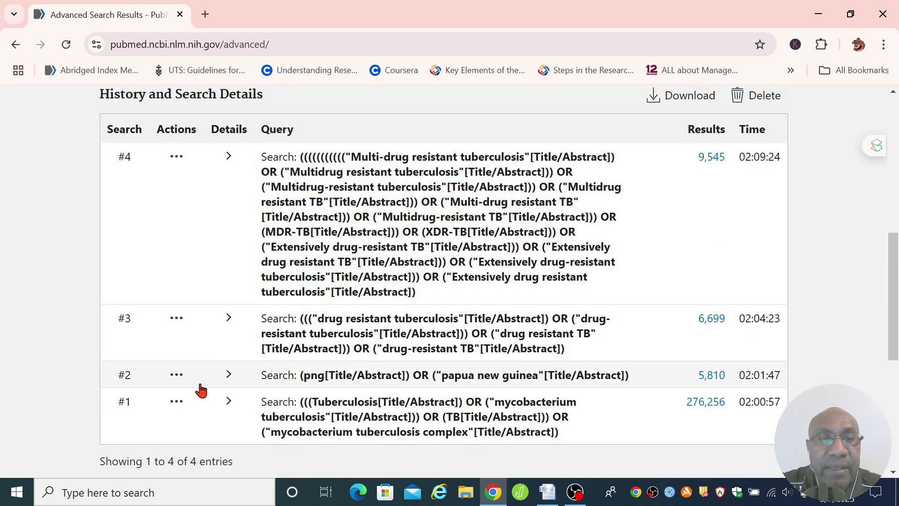
pyautogui.click(176, 318)
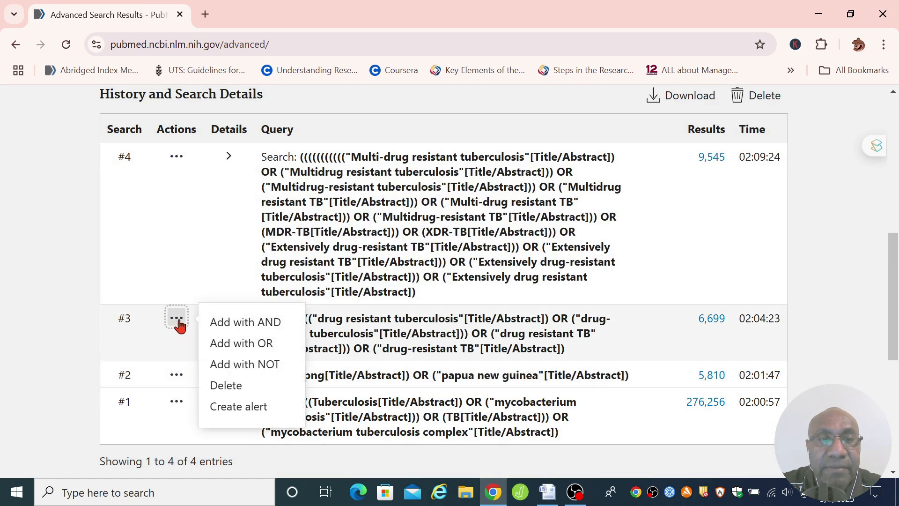
pyautogui.click(230, 328)
pyautogui.scroll(-4, 850, 309)
pyautogui.scroll(-3, 851, 310)
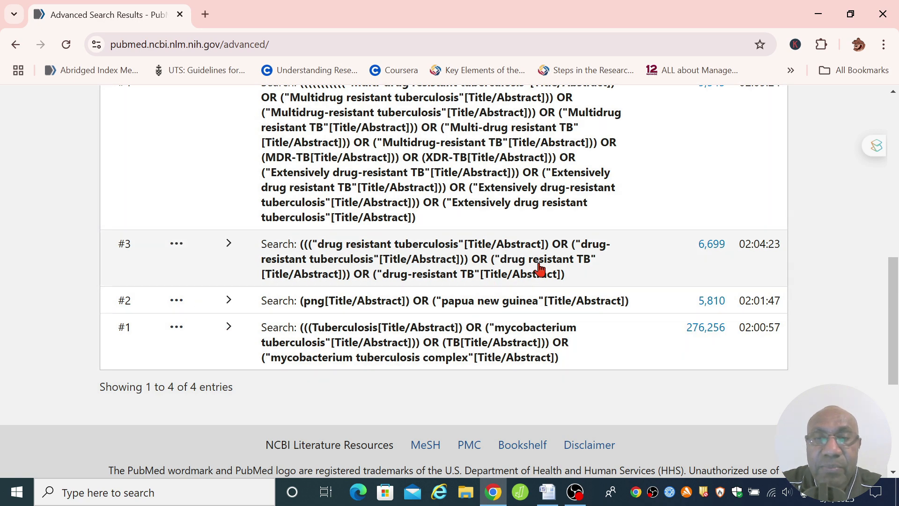
pyautogui.scroll(5, 539, 269)
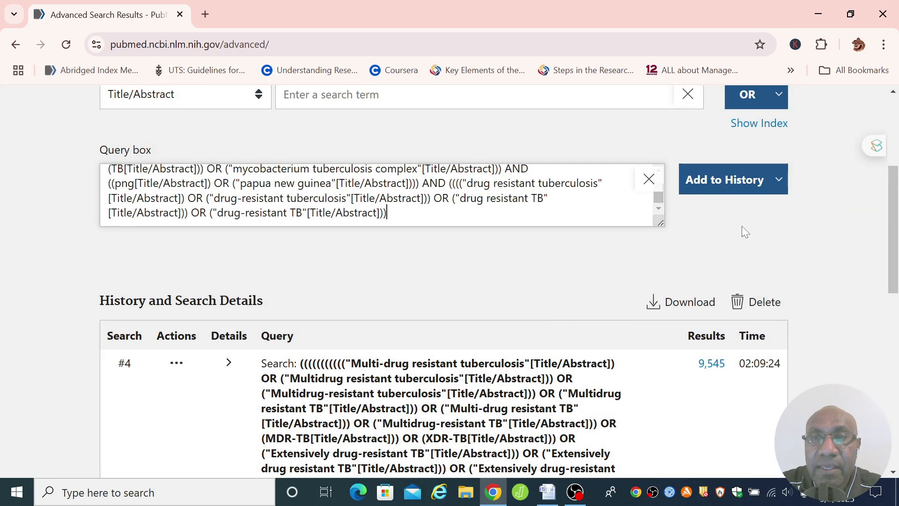
pyautogui.click(712, 185)
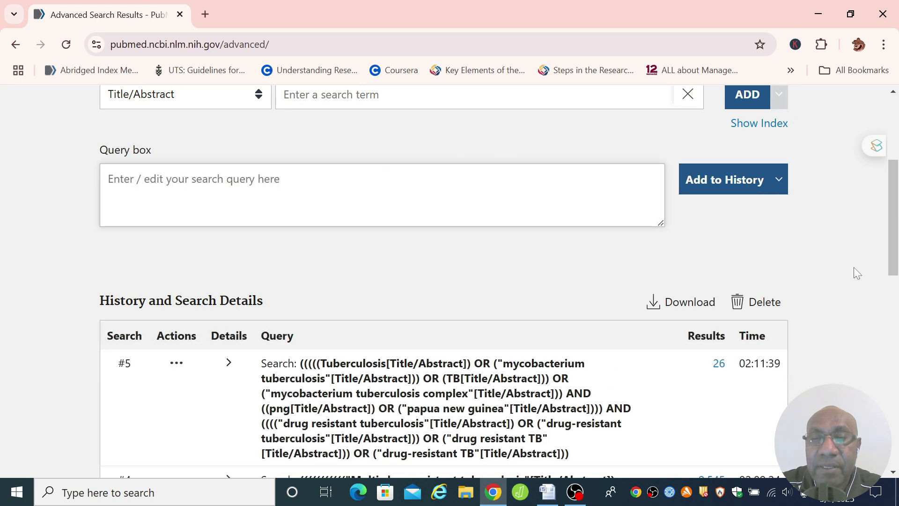
pyautogui.scroll(-3, 853, 272)
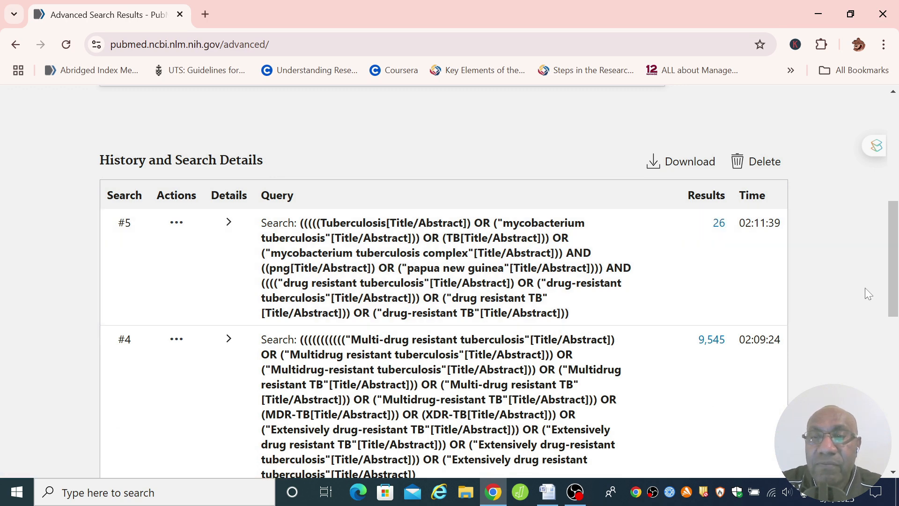
pyautogui.scroll(-3, 864, 287)
pyautogui.scroll(3, 860, 280)
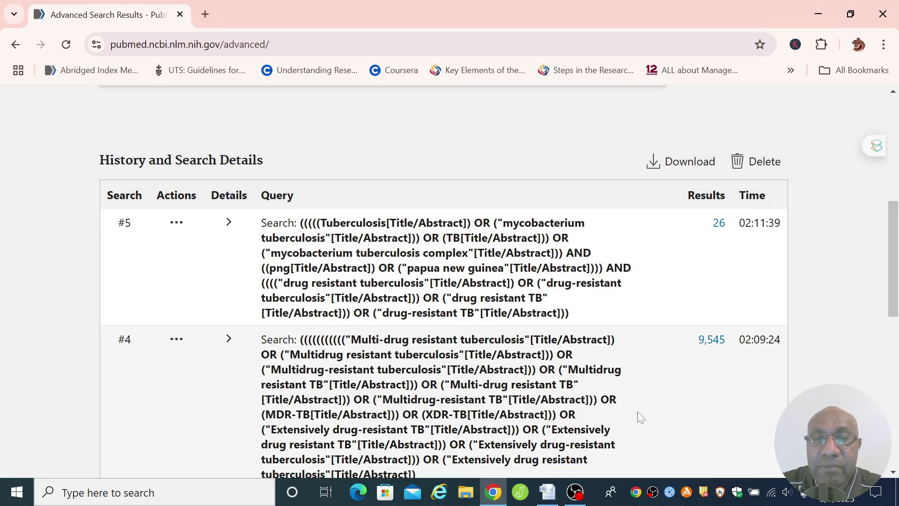
# Step: Following Step 6 in the Word document, start a new query from saved search #1 and add search #2 with AND
pyautogui.click(548, 490)
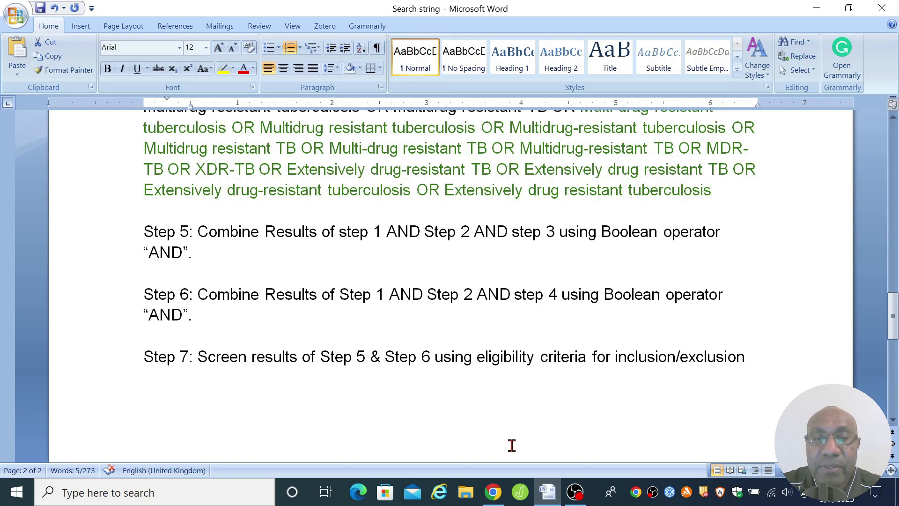
pyautogui.click(494, 492)
pyautogui.scroll(-10, 456, 381)
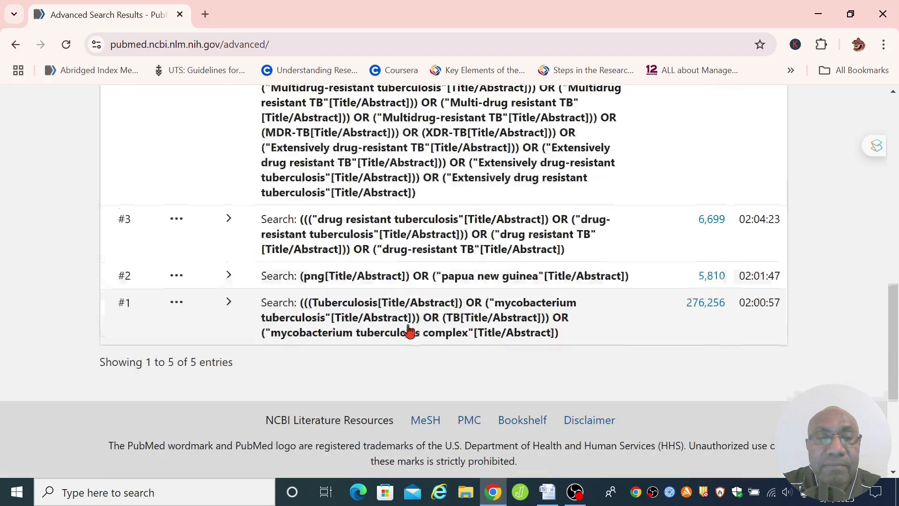
pyautogui.scroll(3, 361, 321)
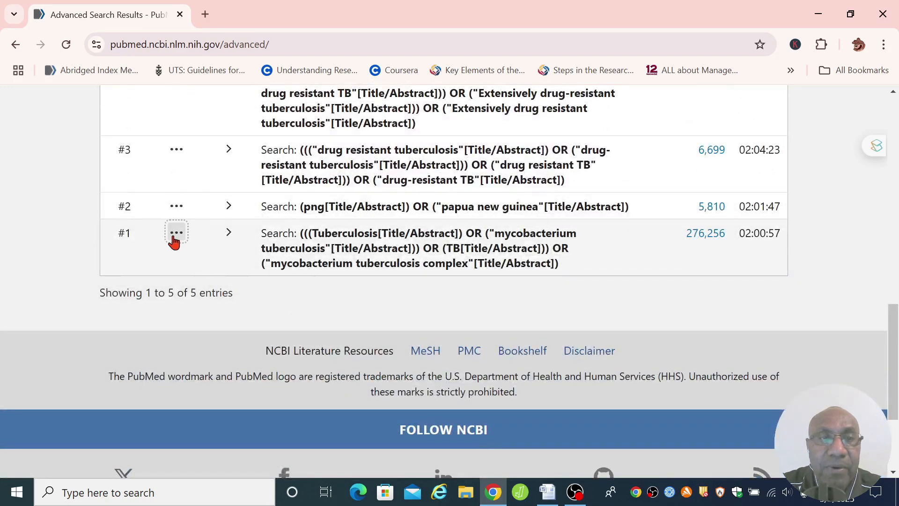
pyautogui.click(176, 234)
pyautogui.click(231, 239)
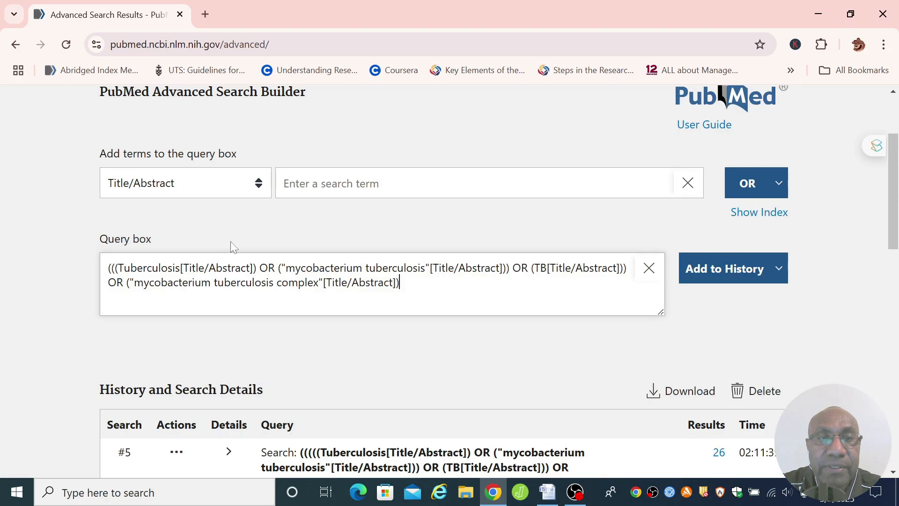
pyautogui.scroll(-10, 261, 301)
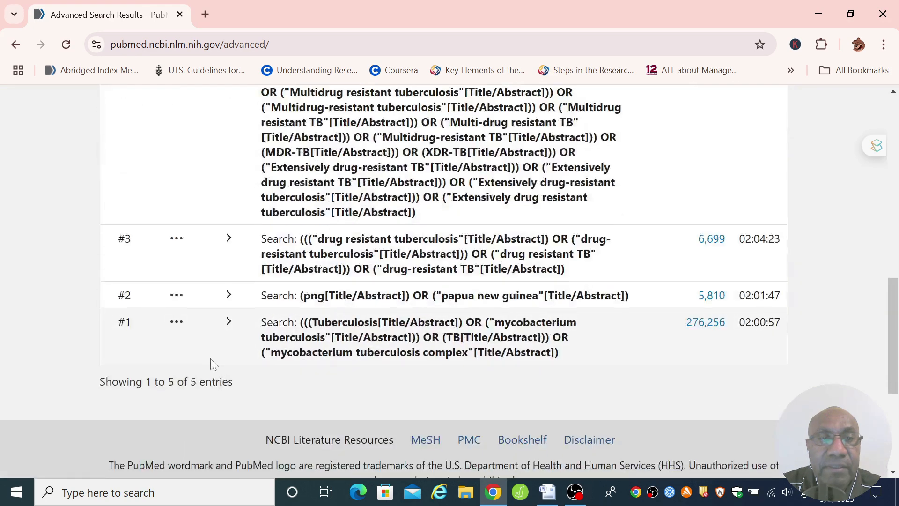
pyautogui.click(177, 295)
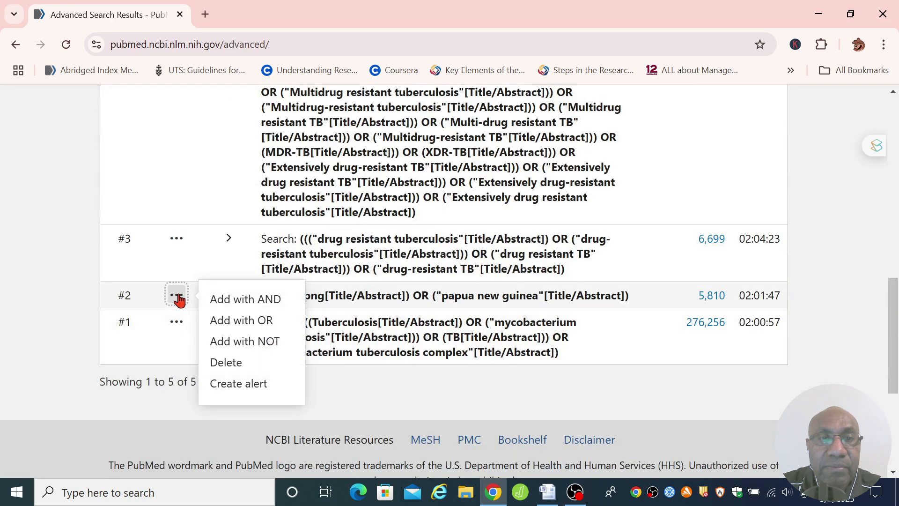
pyautogui.click(234, 305)
# Step: Recheck Step 6 in the Word document and add saved search #4 to the PubMed query with AND
pyautogui.scroll(-5, 399, 353)
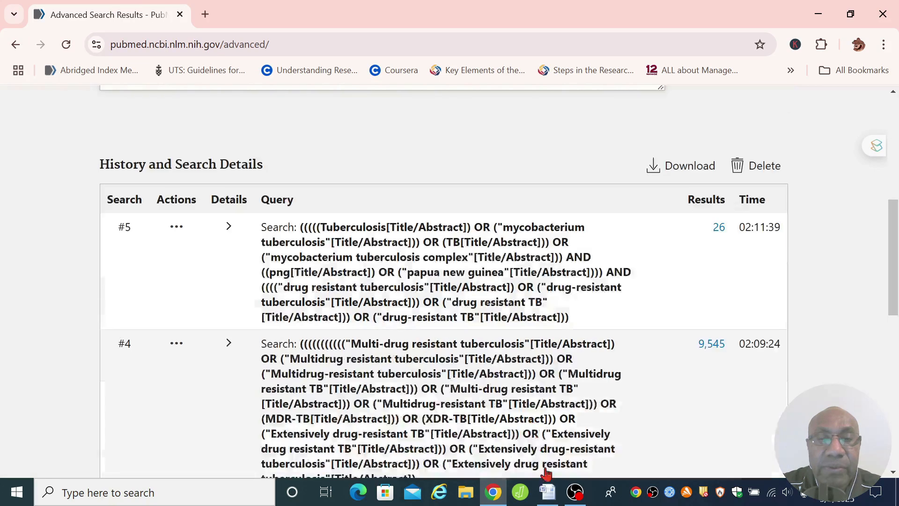
pyautogui.click(548, 491)
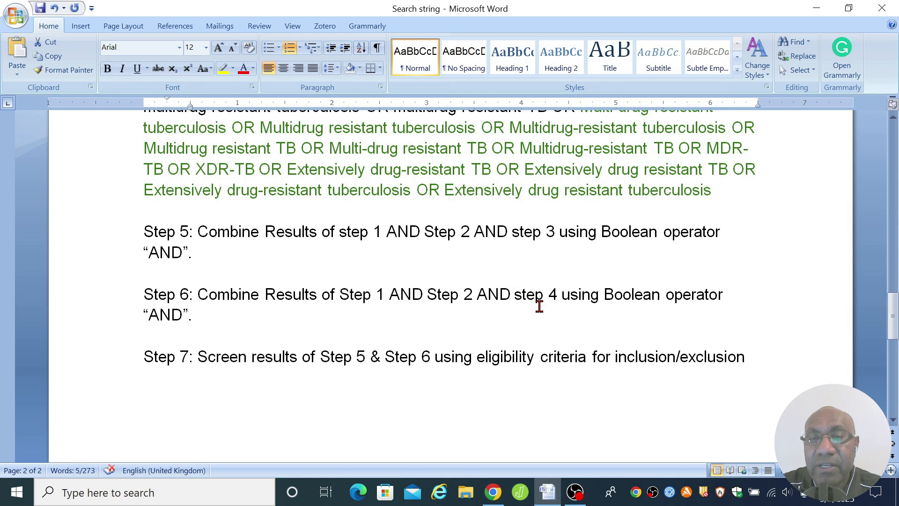
pyautogui.click(493, 492)
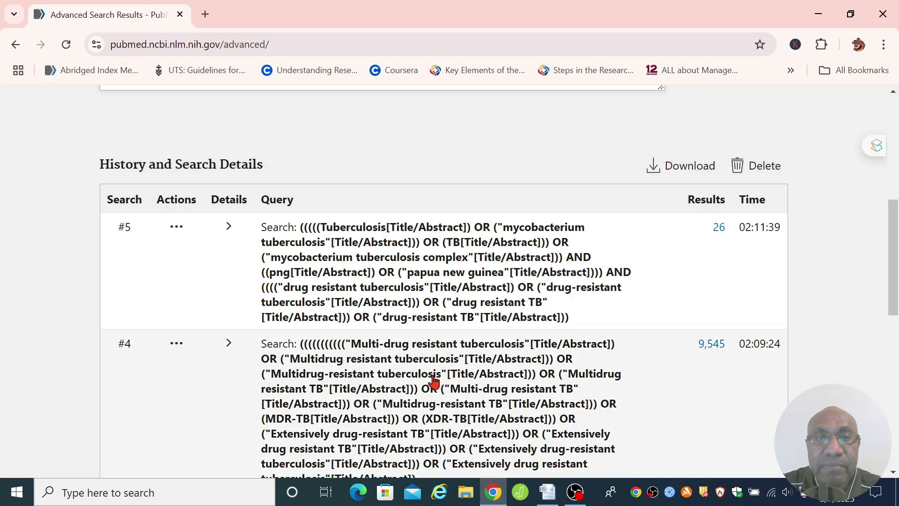
pyautogui.scroll(-3, 435, 383)
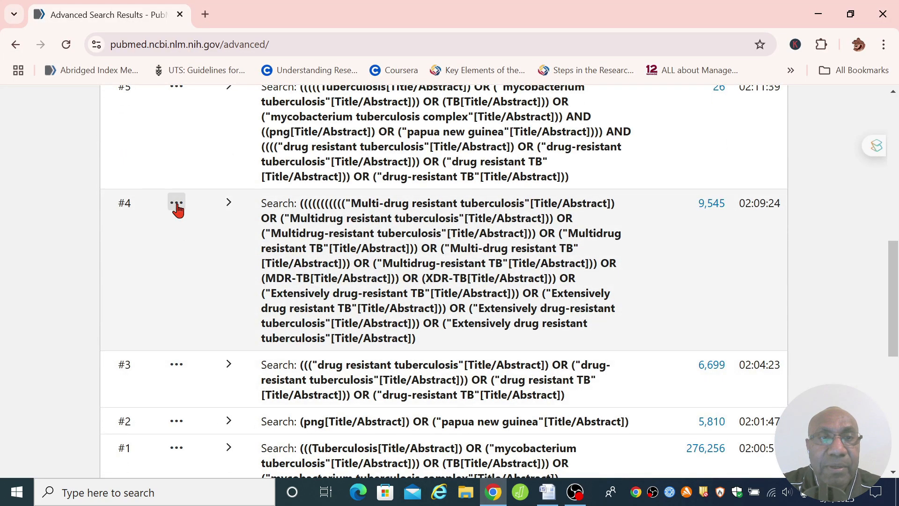
pyautogui.click(178, 205)
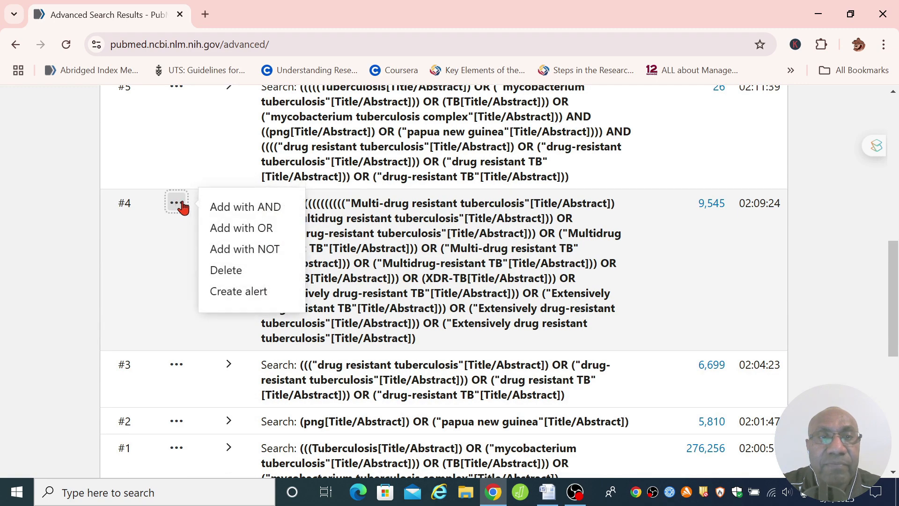
pyautogui.click(217, 208)
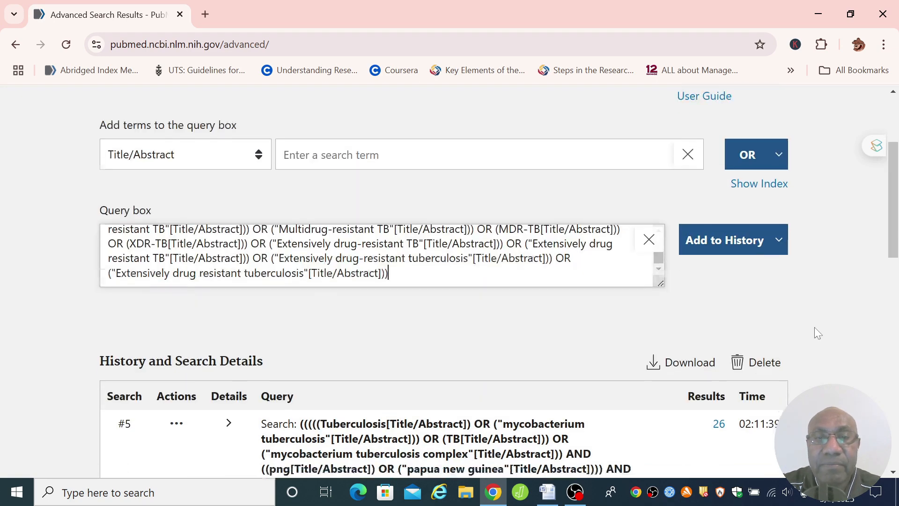
# Step: Review saved searches #1 to #5 in the history to check the keyword groups being combined
pyautogui.scroll(-10, 815, 327)
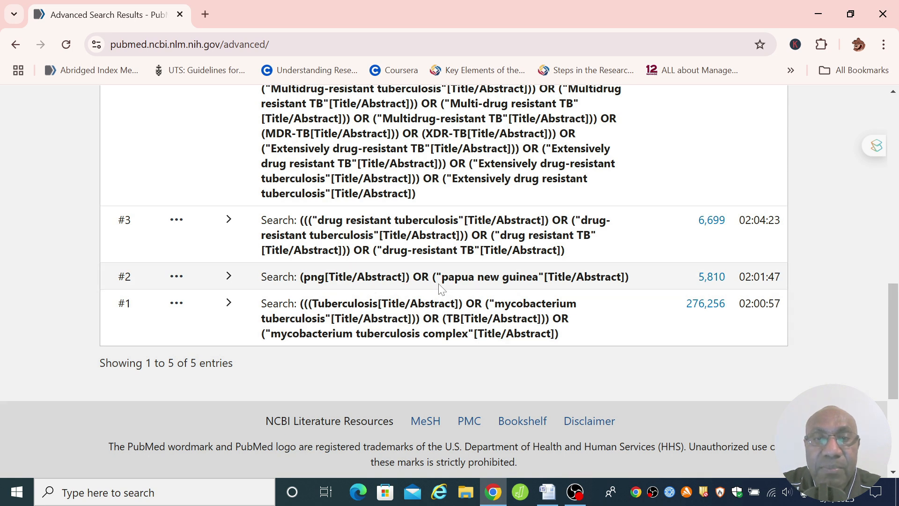
pyautogui.scroll(5, 502, 310)
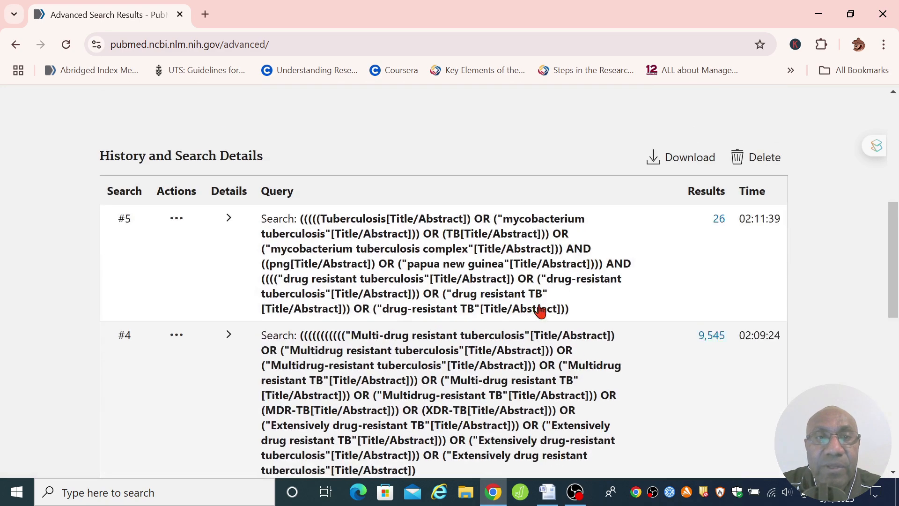
pyautogui.scroll(-2, 540, 313)
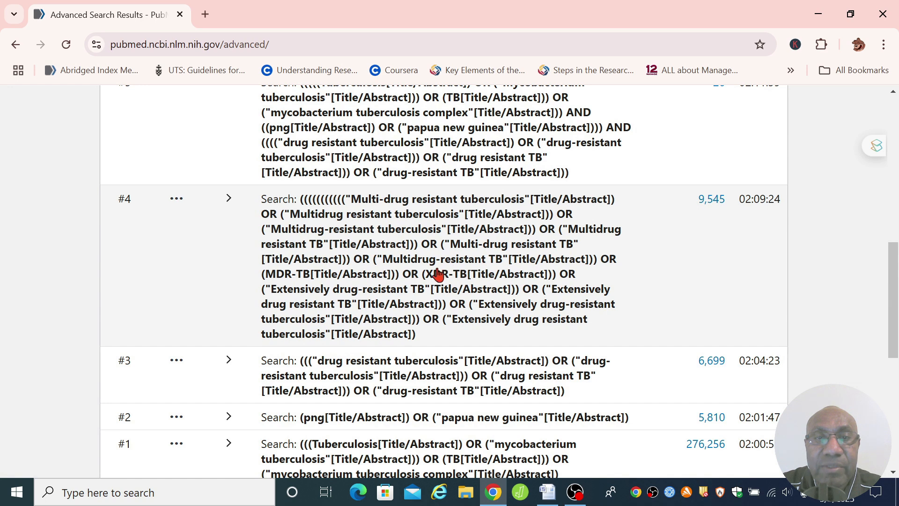
pyautogui.scroll(-4, 496, 300)
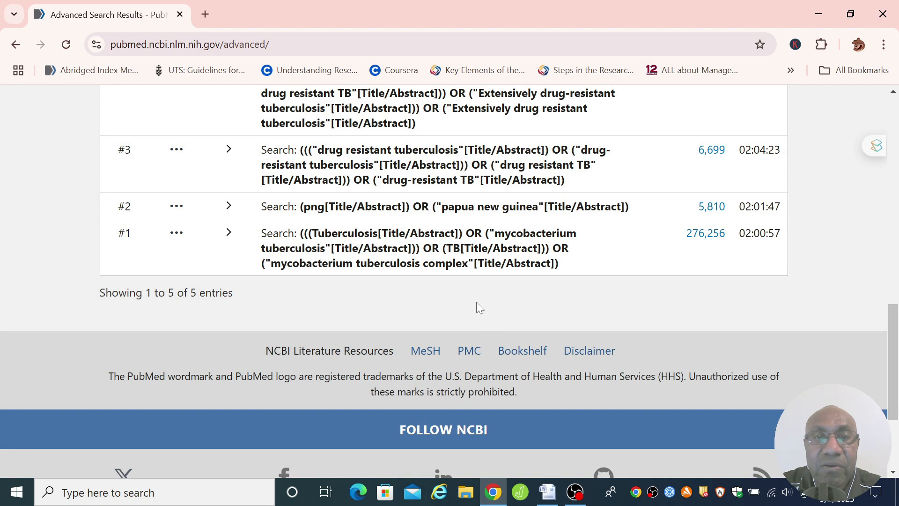
pyautogui.scroll(7, 476, 304)
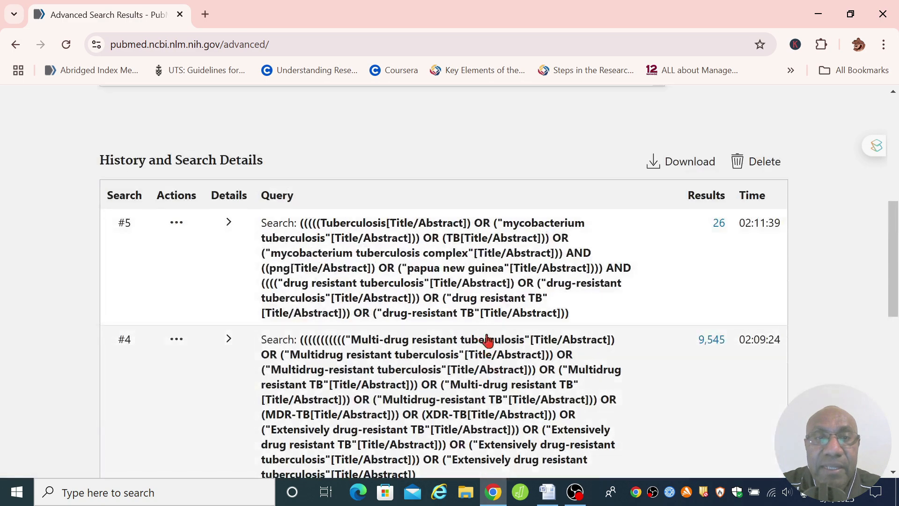
pyautogui.scroll(-3, 486, 335)
pyautogui.scroll(-4, 525, 314)
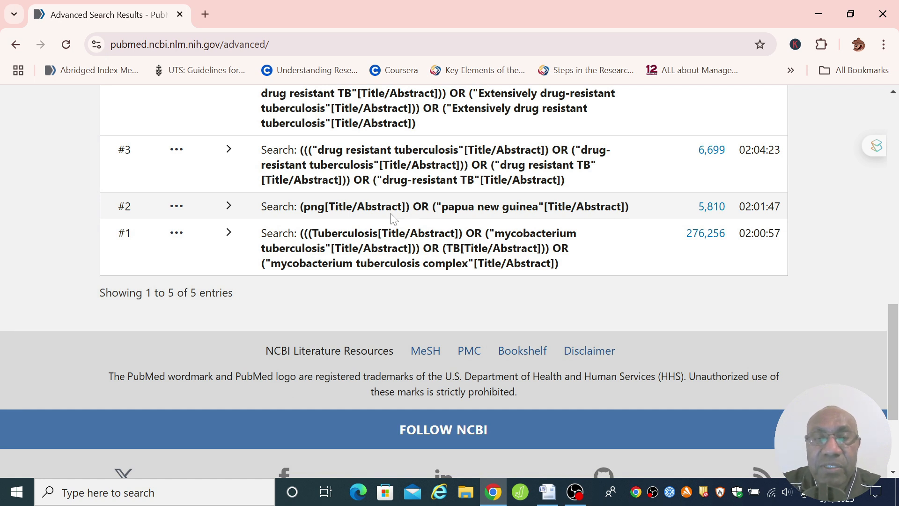
# Step: Save the combined query of searches #1, #2 and #4 to the search history and bring its entry into view
pyautogui.scroll(10, 393, 218)
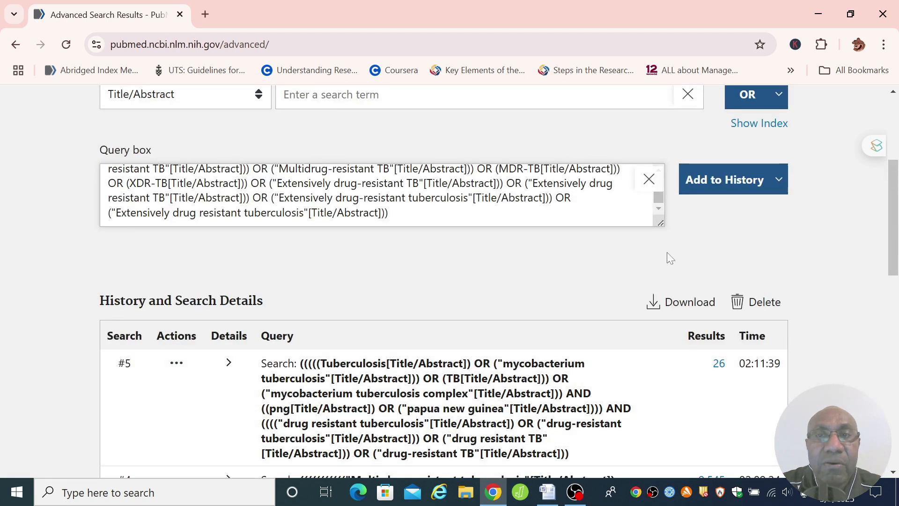
pyautogui.scroll(2, 842, 251)
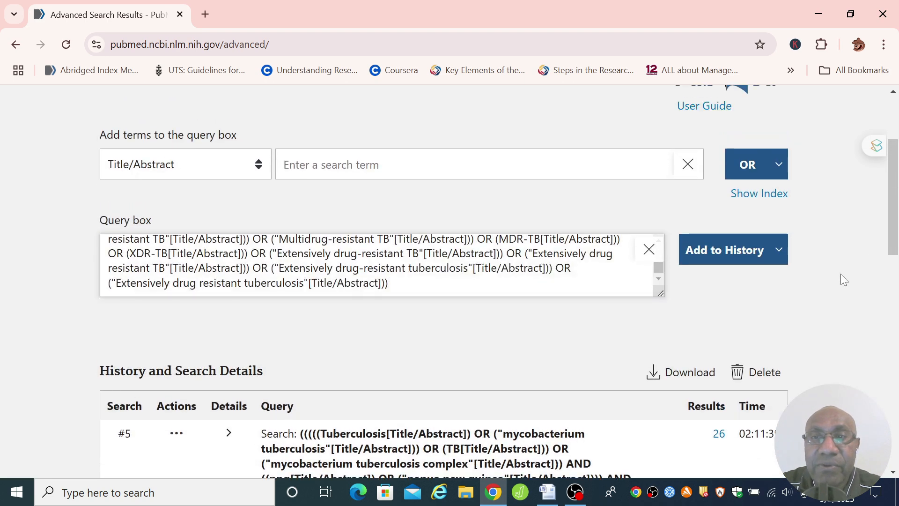
pyautogui.click(712, 260)
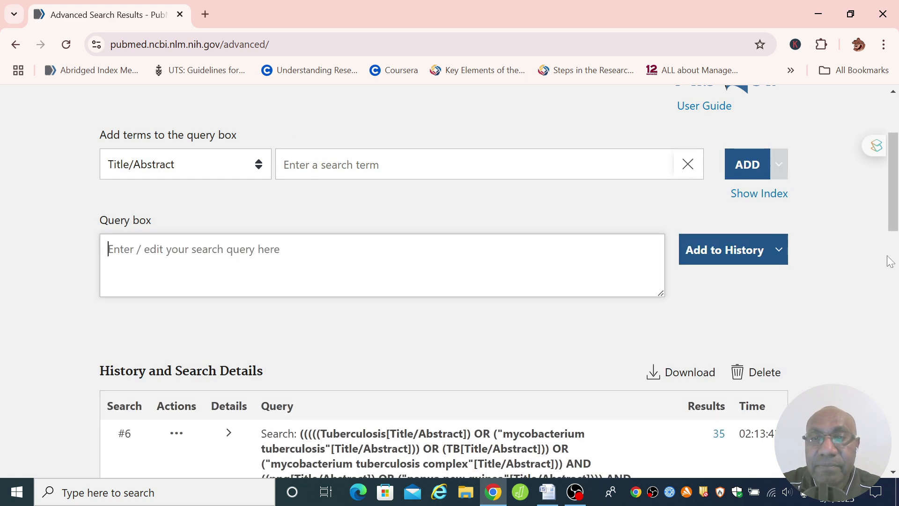
pyautogui.scroll(-5, 883, 267)
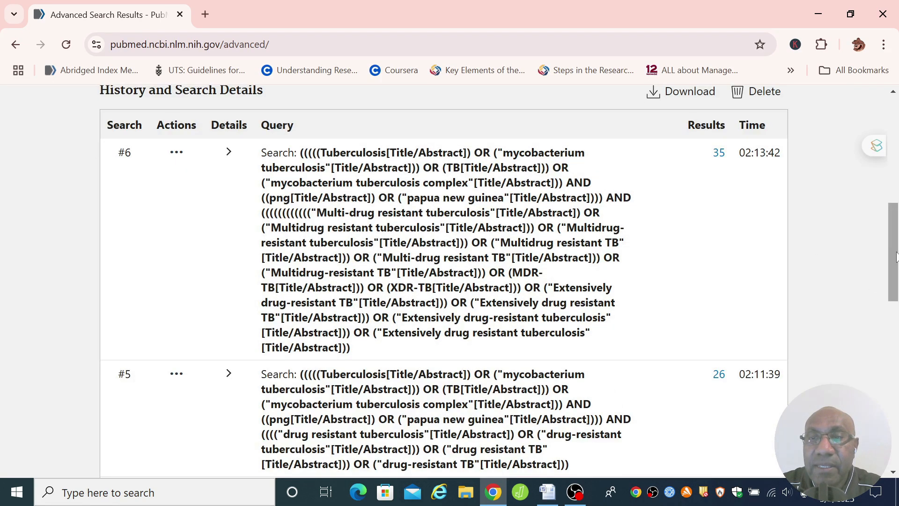
# Step: Review the combined queries saved as searches #5 and #6 in the PubMed search history
pyautogui.scroll(-1, 817, 333)
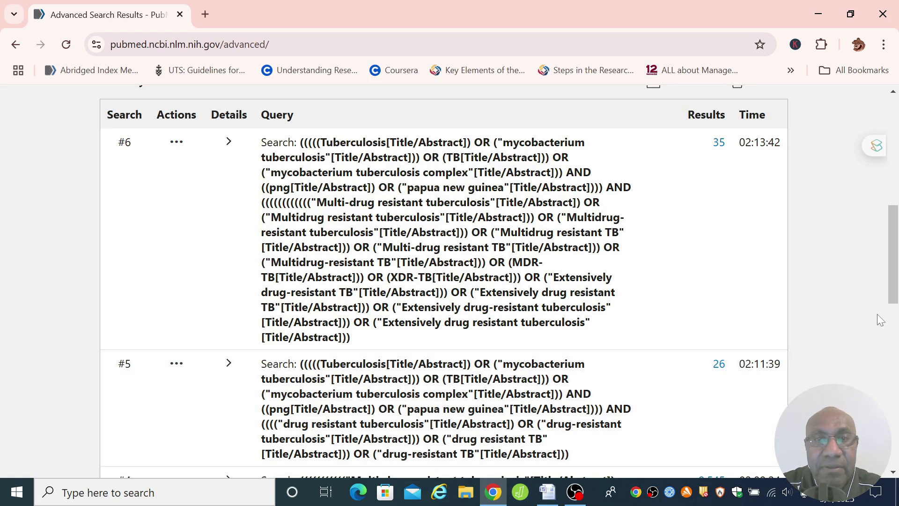
pyautogui.moveTo(893, 283); pyautogui.dragTo(895, 244)
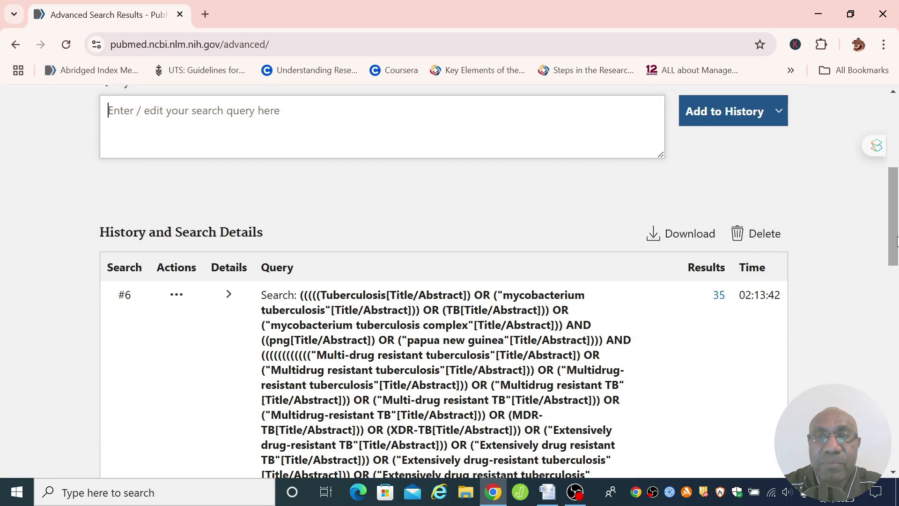
pyautogui.moveTo(896, 241); pyautogui.dragTo(892, 284)
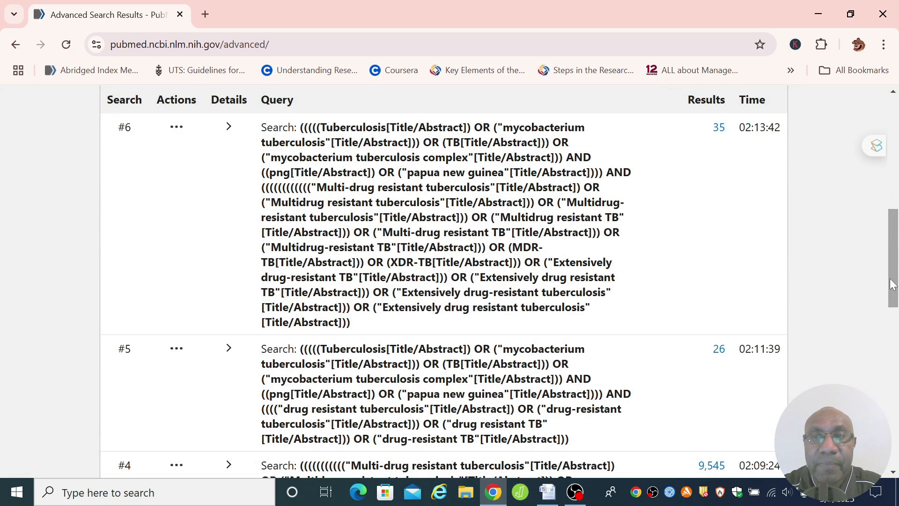
pyautogui.moveTo(892, 285); pyautogui.dragTo(895, 253)
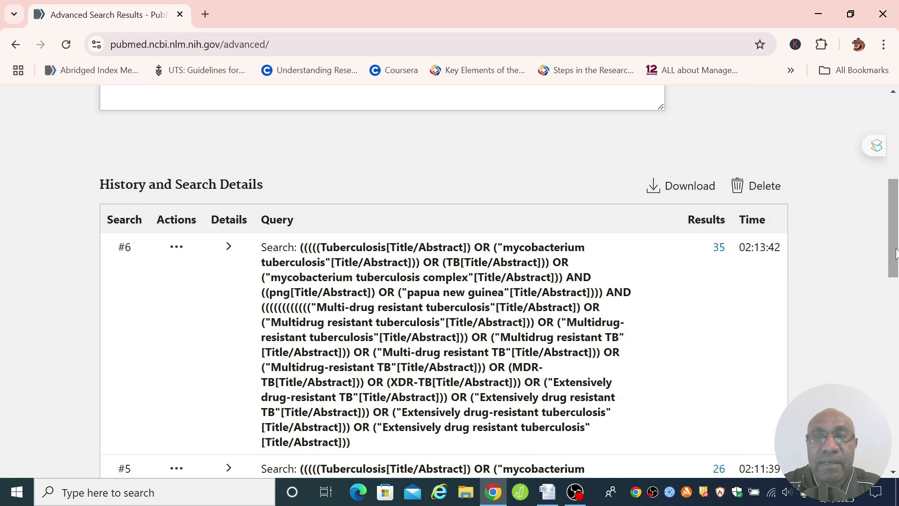
# Step: Switch to the Word document and review keywords 1 to 22 and the first OR combination steps below them
pyautogui.click(547, 491)
pyautogui.moveTo(892, 307); pyautogui.dragTo(892, 135)
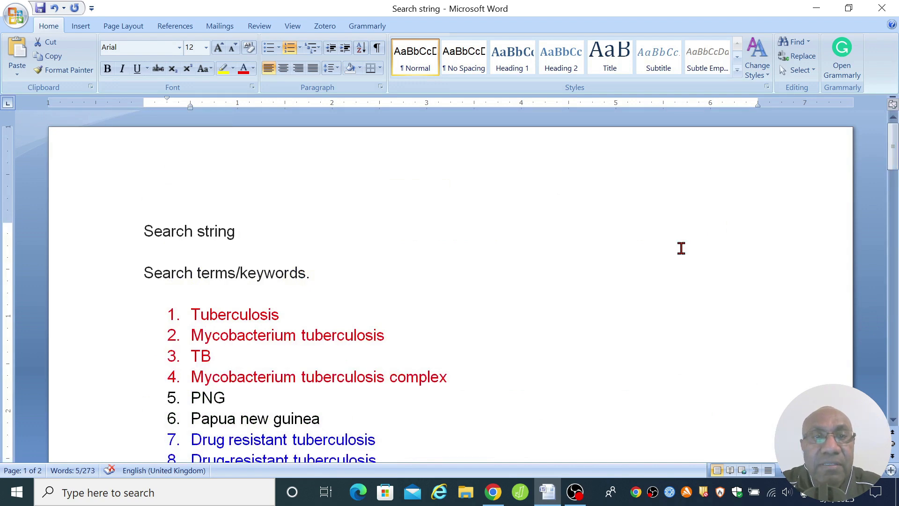
pyautogui.scroll(-2, 683, 248)
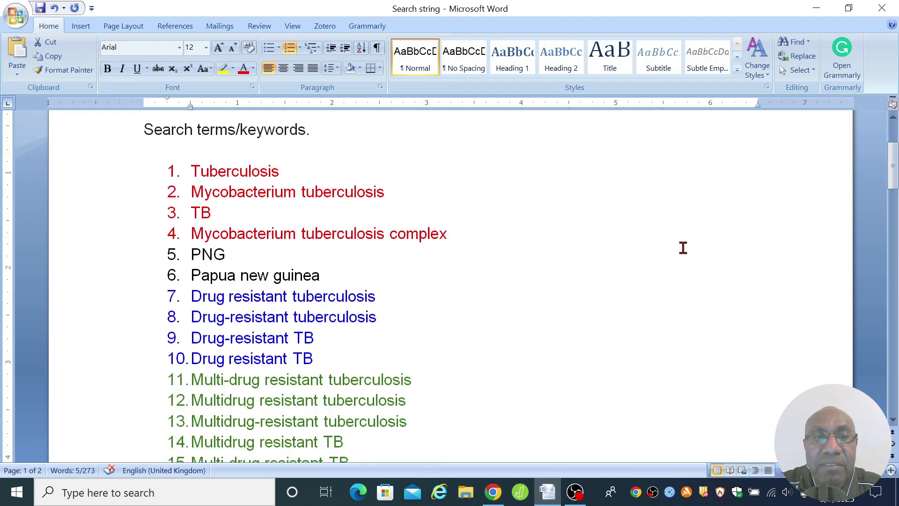
pyautogui.scroll(-4, 683, 248)
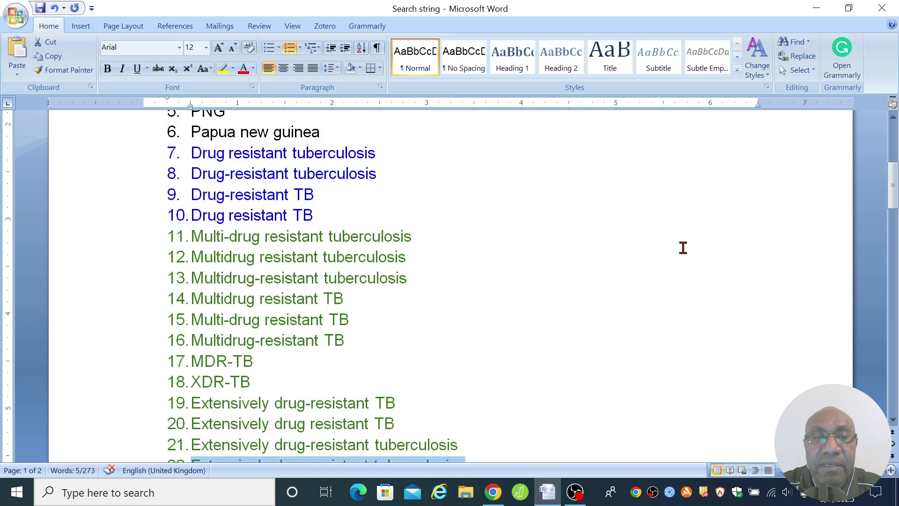
pyautogui.click(628, 265)
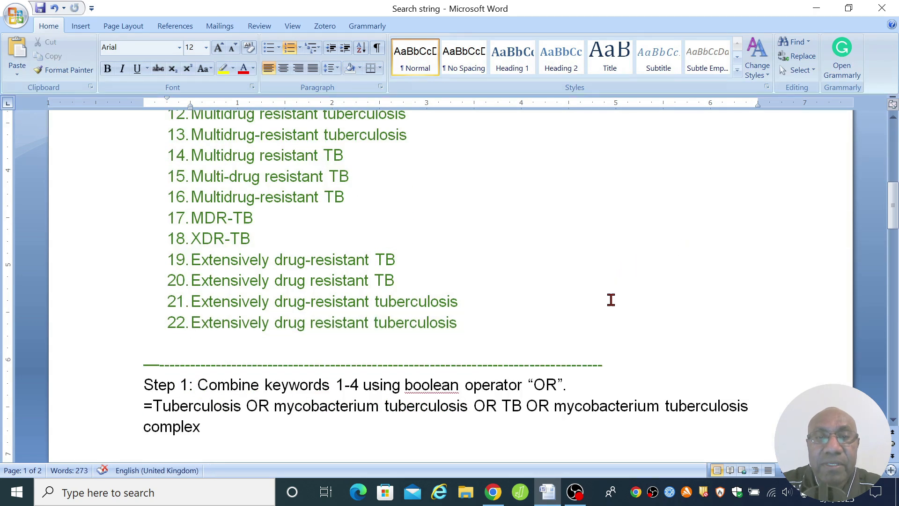
pyautogui.scroll(-1, 611, 300)
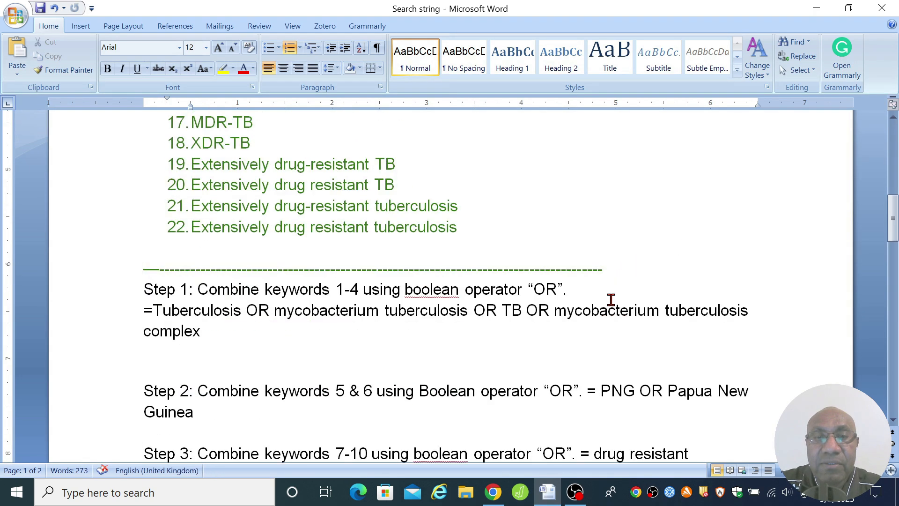
pyautogui.scroll(2, 736, 305)
pyautogui.scroll(4, 737, 305)
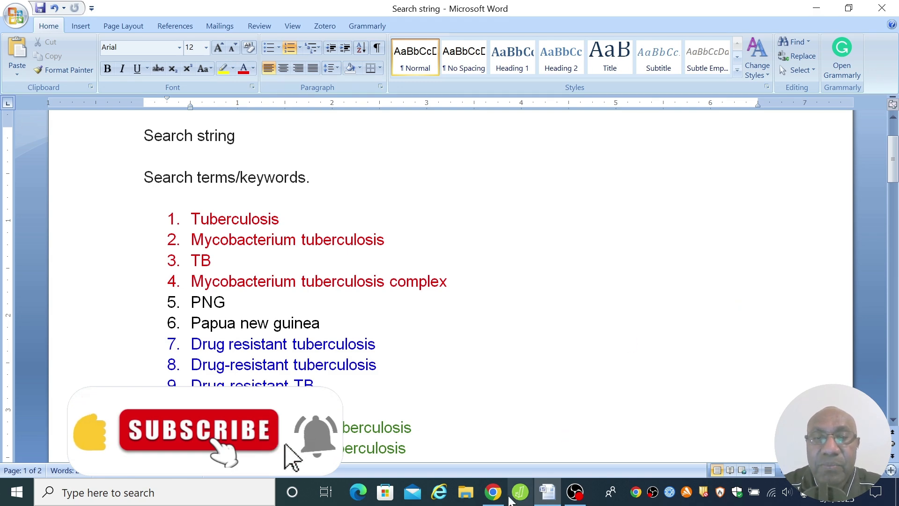
# Step: Switch back to PubMed in Chrome and check saved search #6 and the Advanced Search Builder above the history
pyautogui.click(493, 492)
pyautogui.moveTo(895, 236)
pyautogui.mouseDown()
pyautogui.moveTo(895, 216)
pyautogui.moveTo(895, 236)
pyautogui.mouseUp()
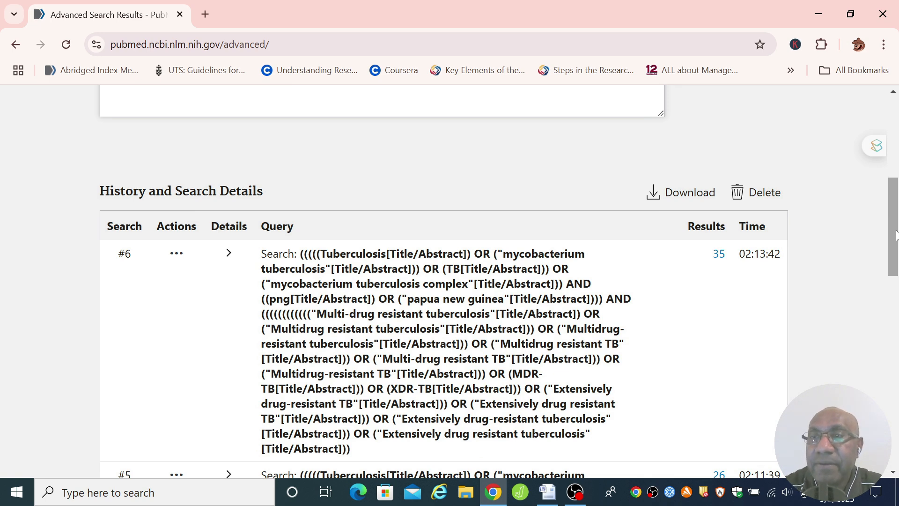
pyautogui.moveTo(895, 236); pyautogui.dragTo(897, 189)
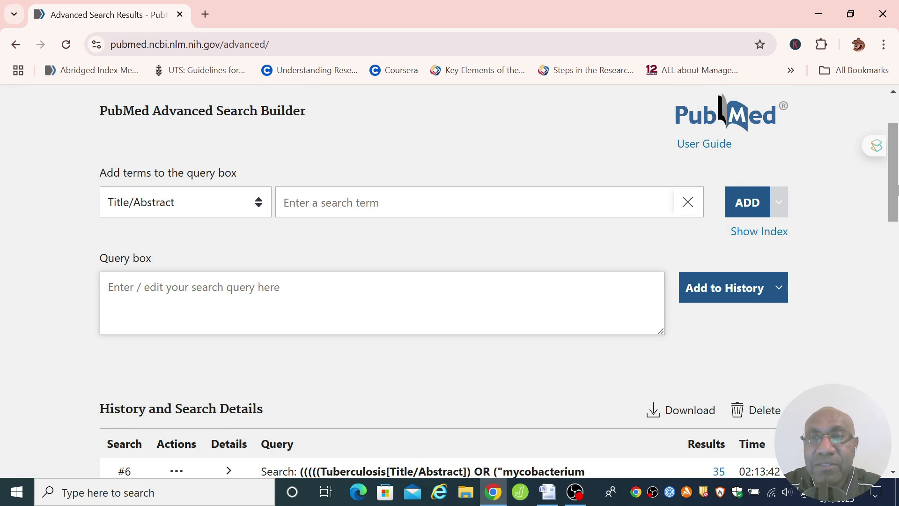